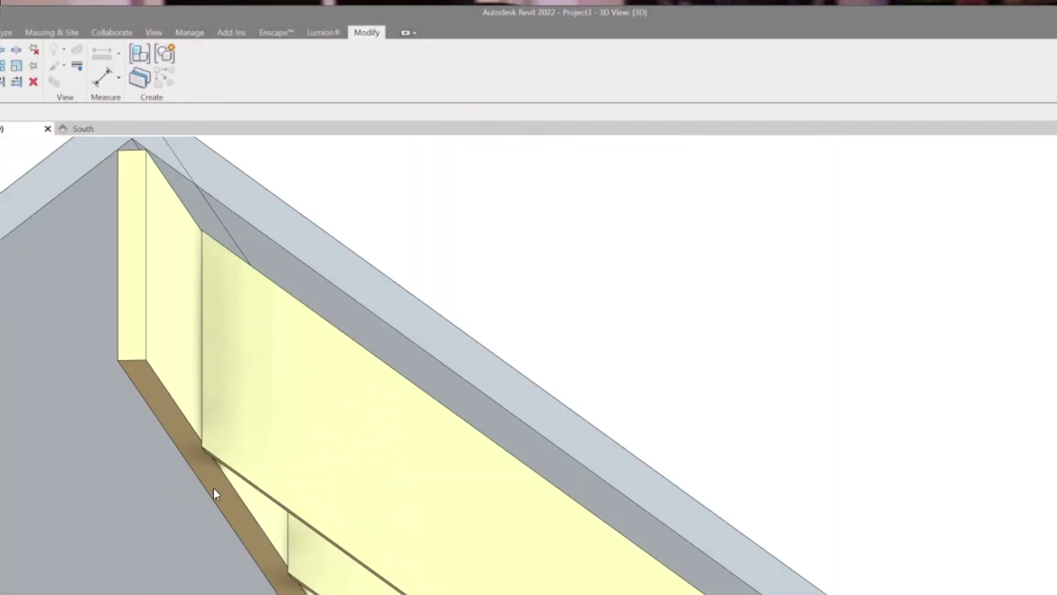
pyautogui.click(517, 325)
pyautogui.scroll(-3, 518, 329)
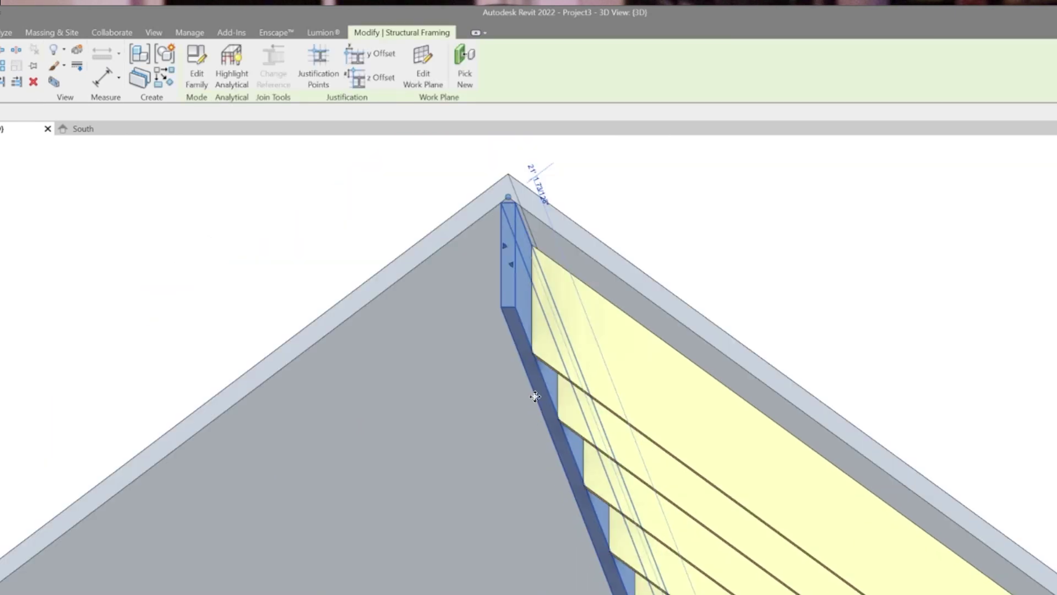
pyautogui.keyDown('shift'); pyautogui.moveTo(536, 396); pyautogui.dragTo(316, 512, button='middle'); pyautogui.keyUp('shift')
pyautogui.scroll(-3, 847, 491)
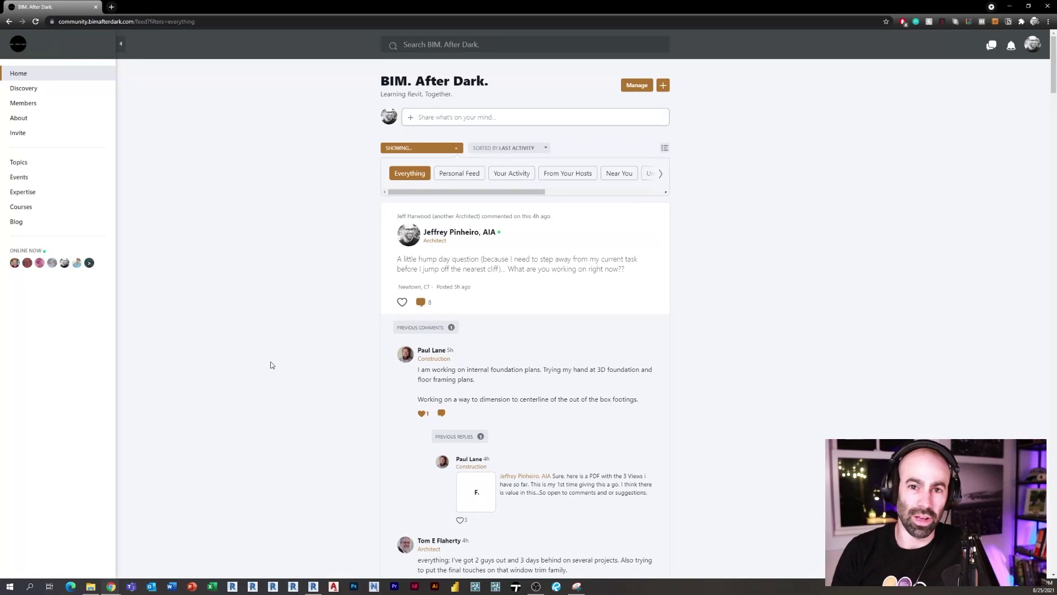
# Search the BIM. After Dark. community site for "ridge" and open the post about cutting rafter ends at the ridge
pyautogui.scroll(-8, 279, 248)
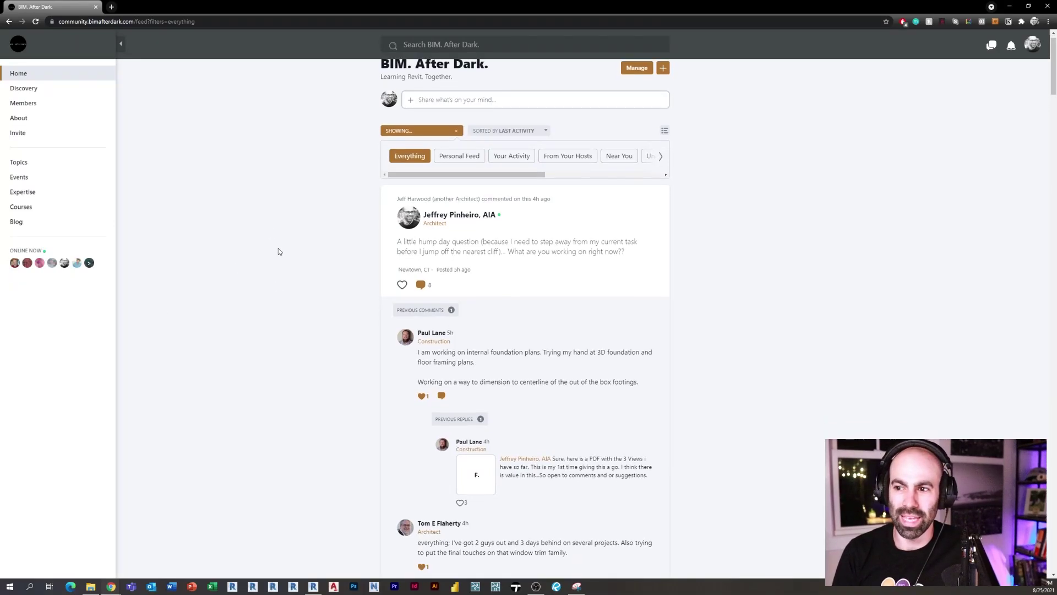
pyautogui.scroll(-7, 291, 297)
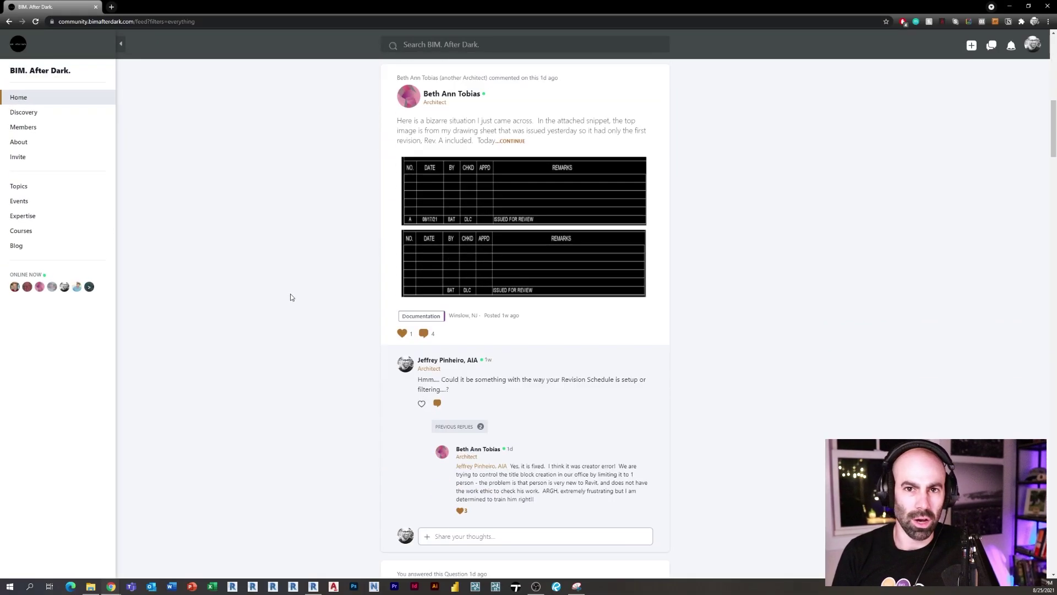
pyautogui.scroll(-13, 292, 297)
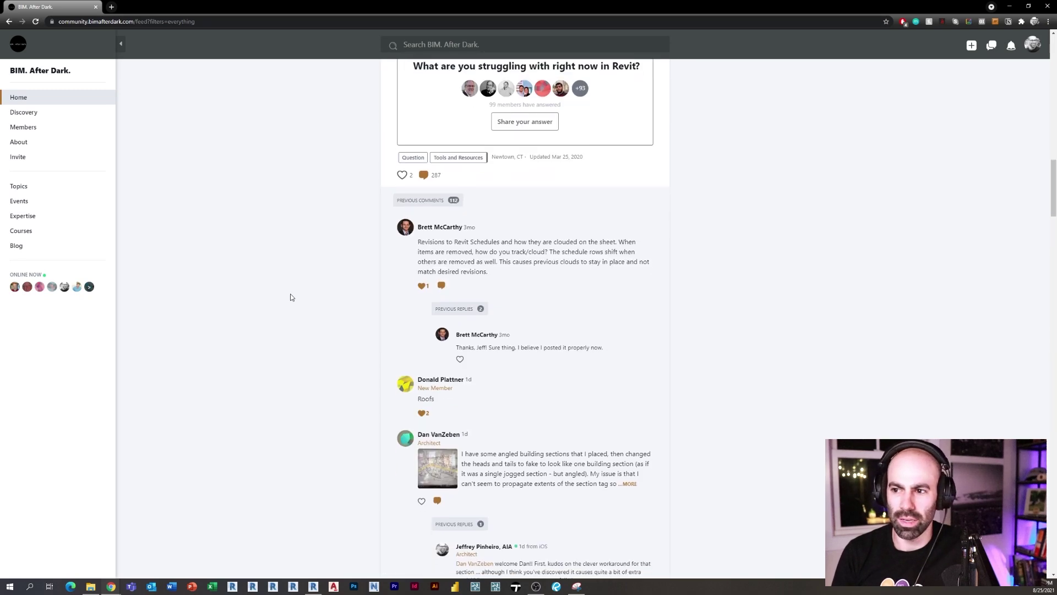
pyautogui.scroll(20, 291, 297)
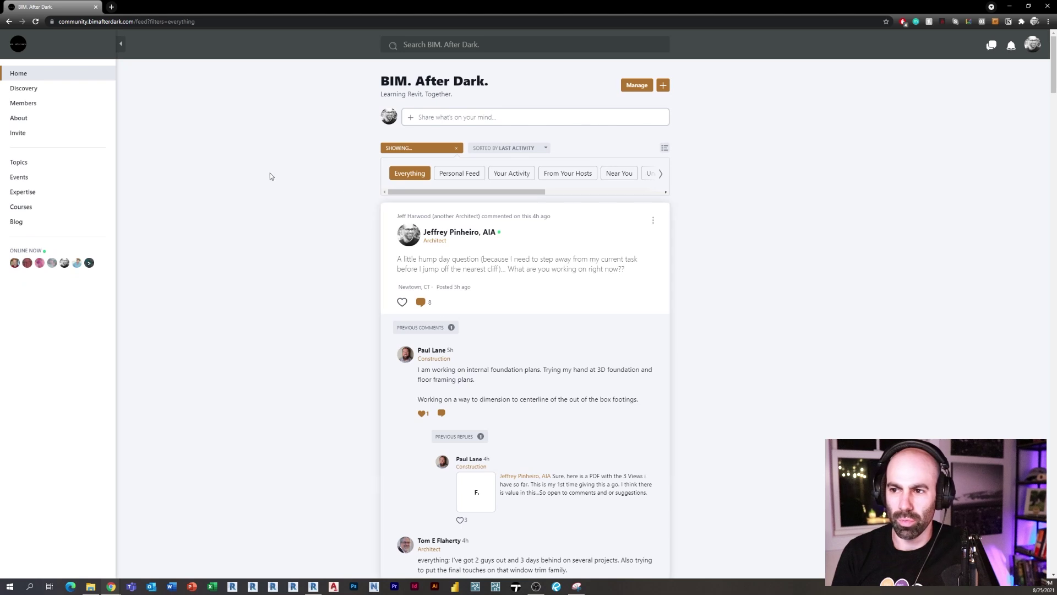
pyautogui.click(421, 43)
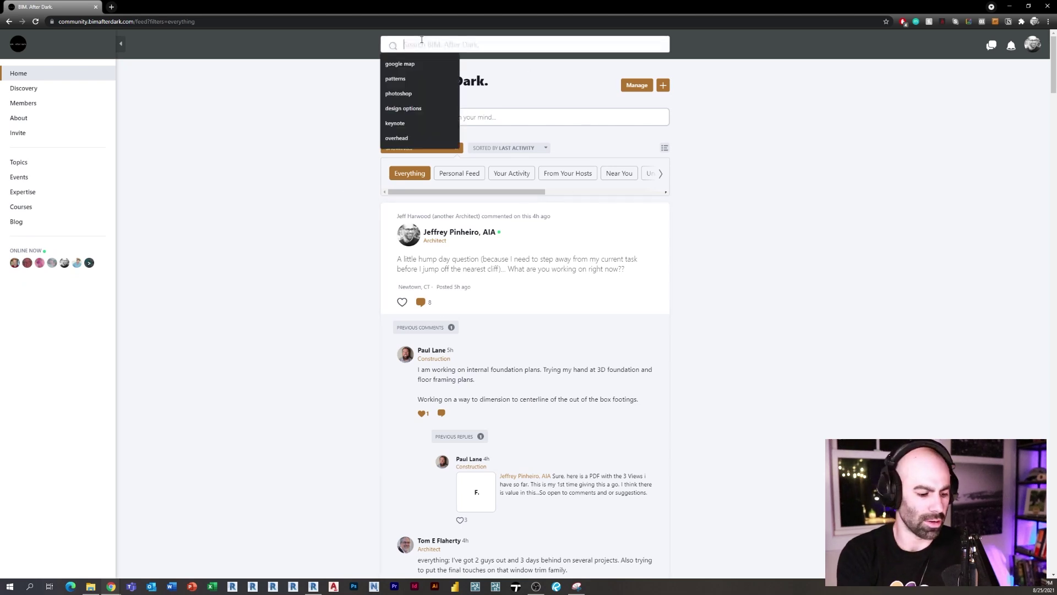
pyautogui.write('ridge')
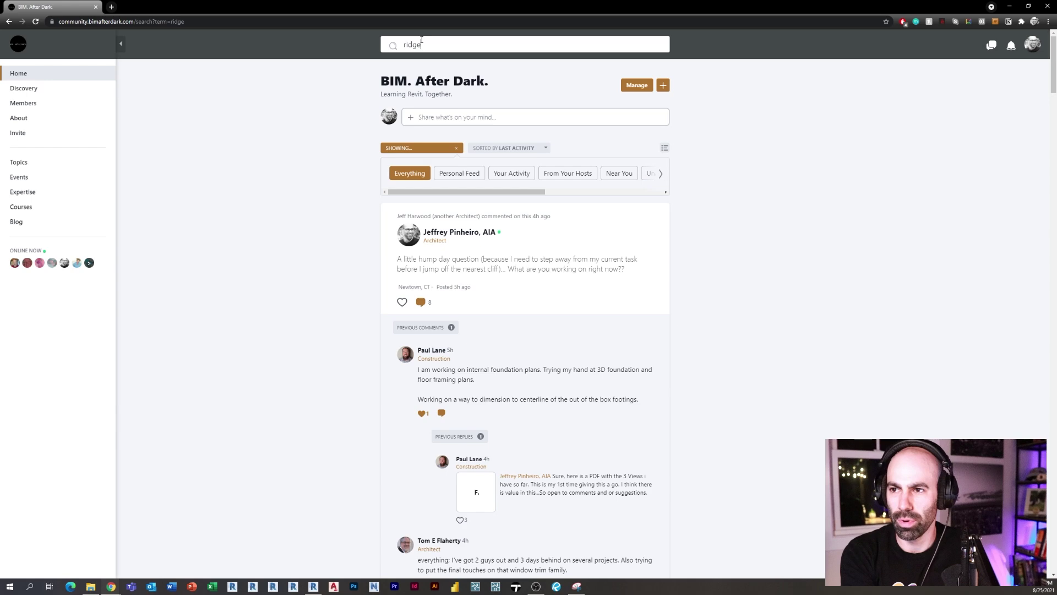
pyautogui.press('Return')
pyautogui.click(550, 176)
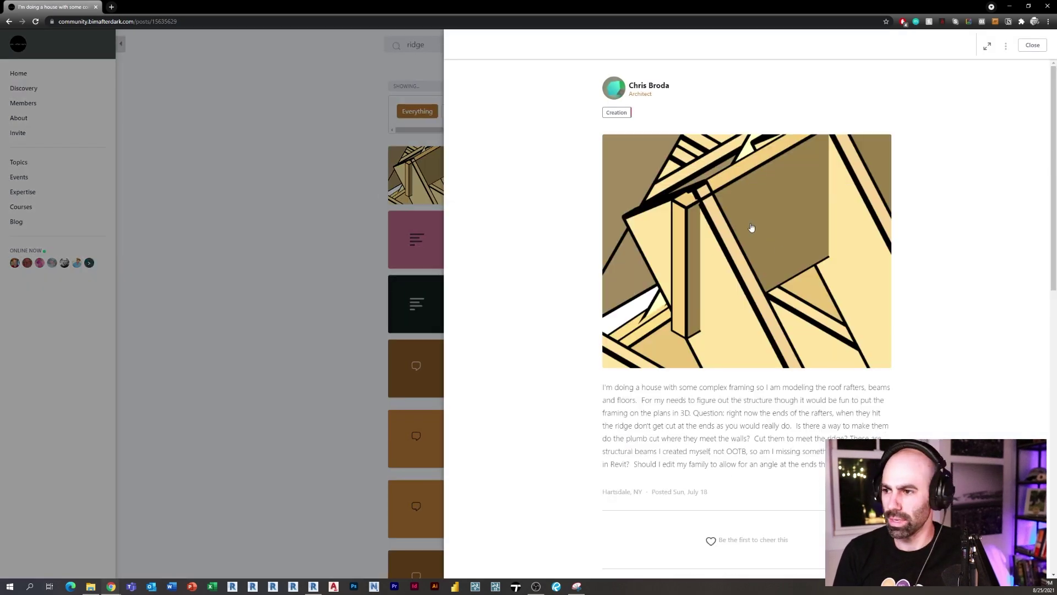
# View the post's framing image enlarged and read through the replies beneath the question
pyautogui.click(751, 228)
pyautogui.click(1012, 284)
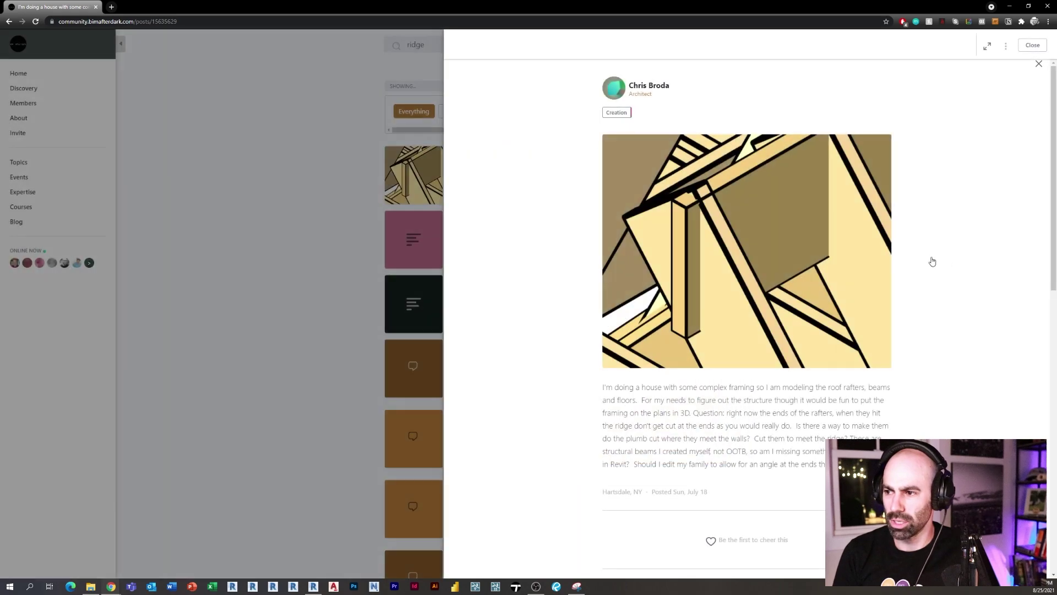
pyautogui.scroll(-7, 927, 262)
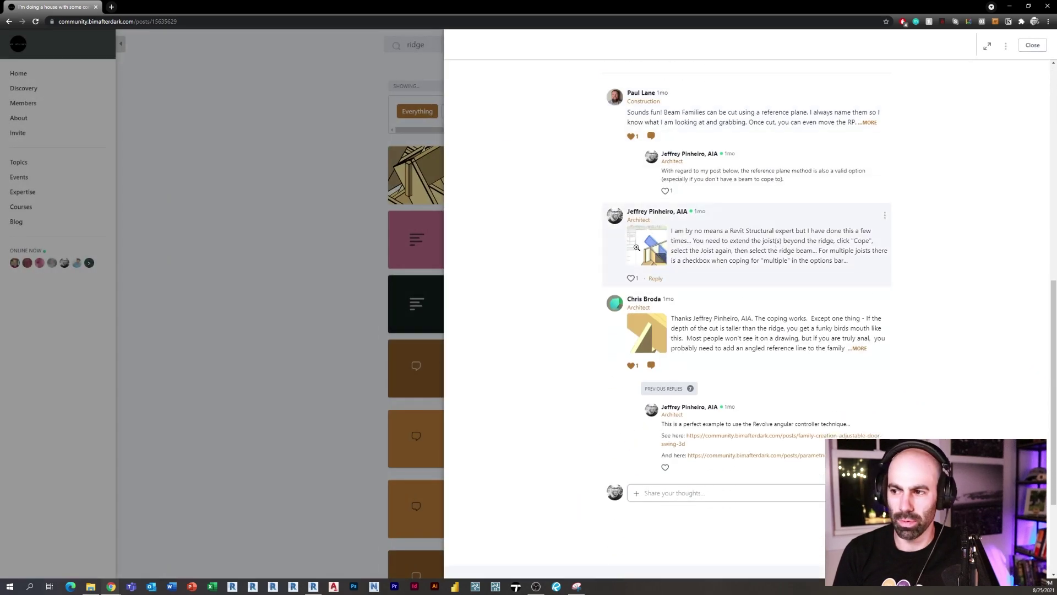
pyautogui.scroll(5, 636, 248)
pyautogui.scroll(-5, 633, 259)
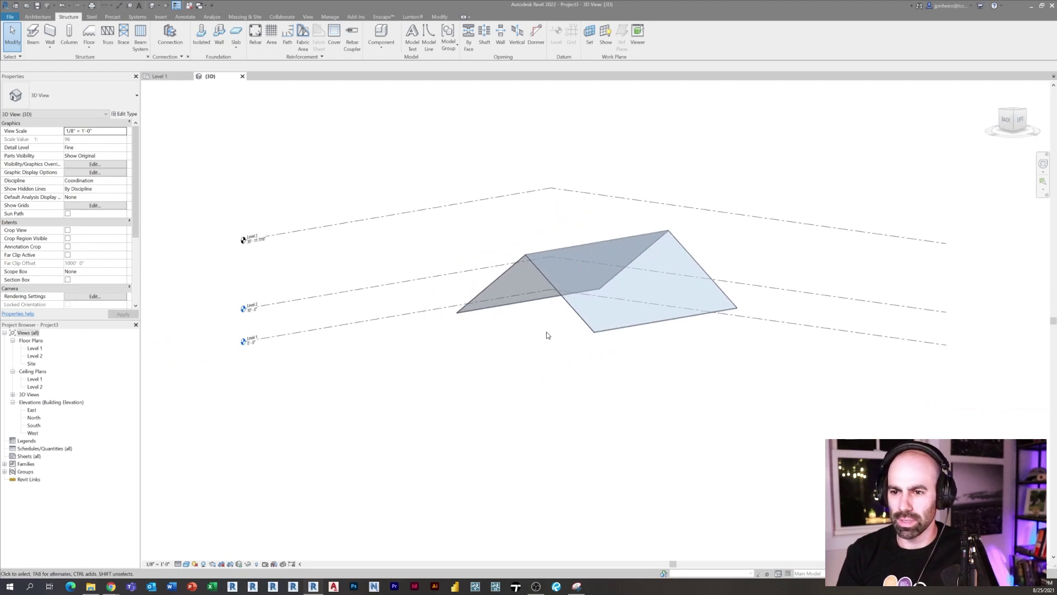
pyautogui.click(531, 300)
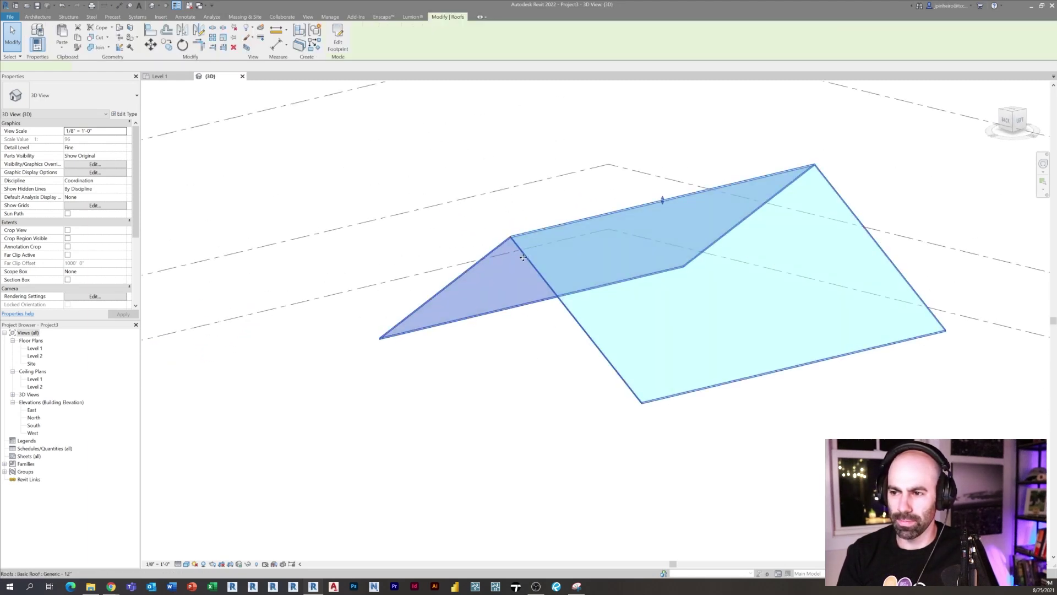
pyautogui.scroll(2, 457, 380)
pyautogui.click(463, 390)
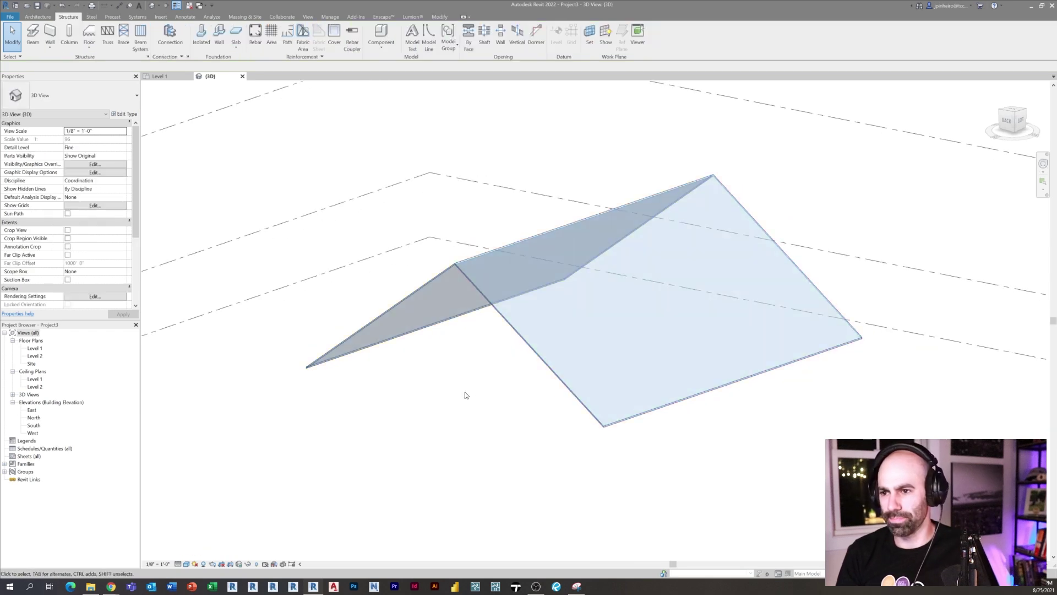
pyautogui.keyDown('shift'); pyautogui.moveTo(465, 392); pyautogui.dragTo(430, 420, button='middle'); pyautogui.keyUp('shift')
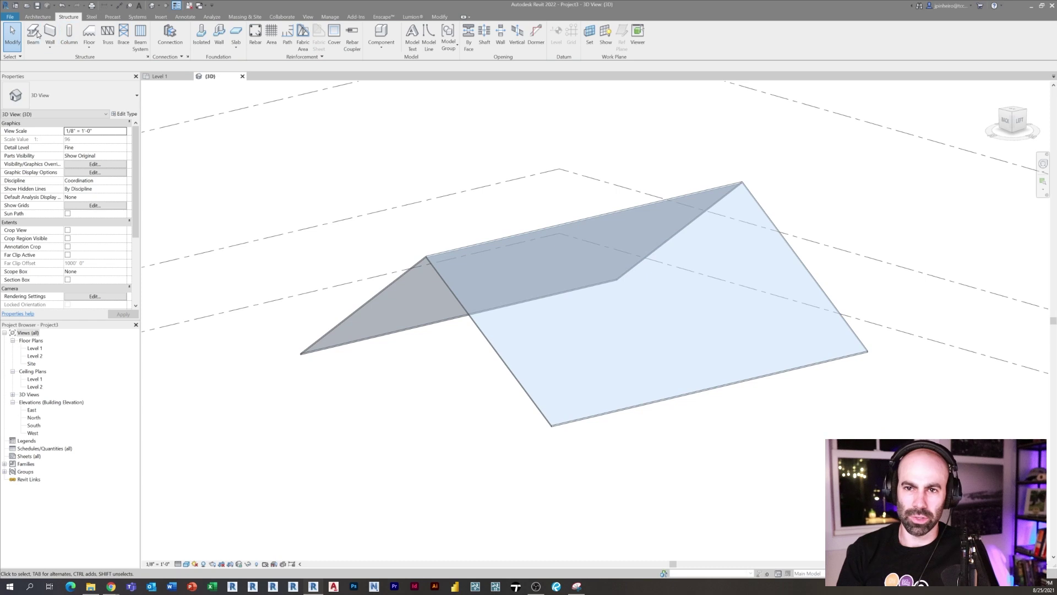
pyautogui.click(34, 34)
pyautogui.click(47, 94)
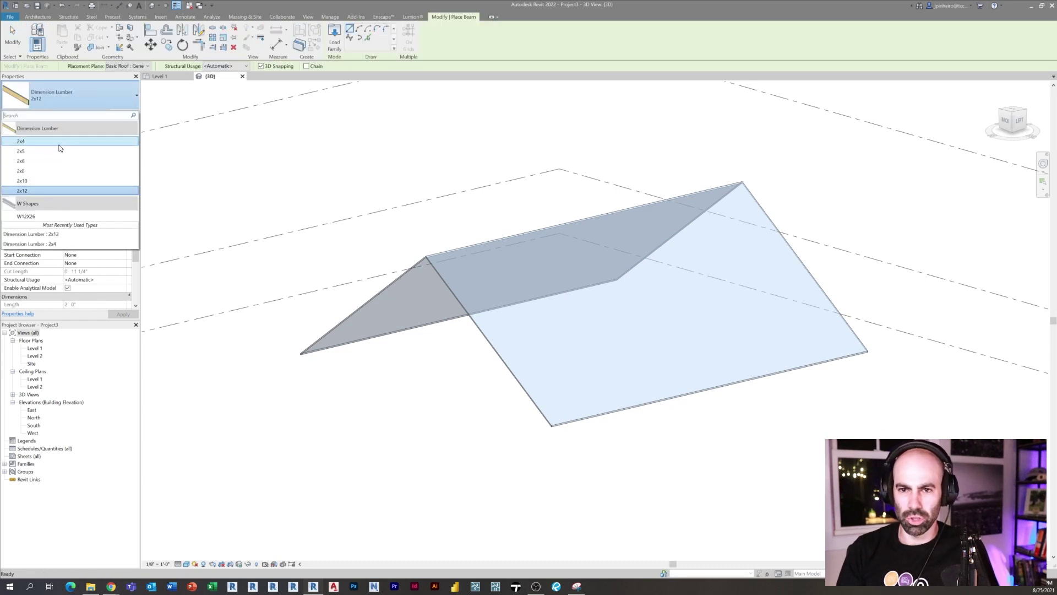
pyautogui.click(54, 189)
pyautogui.keyDown('shift'); pyautogui.moveTo(224, 200); pyautogui.dragTo(560, 229, button='middle'); pyautogui.keyUp('shift')
pyautogui.press('Escape')
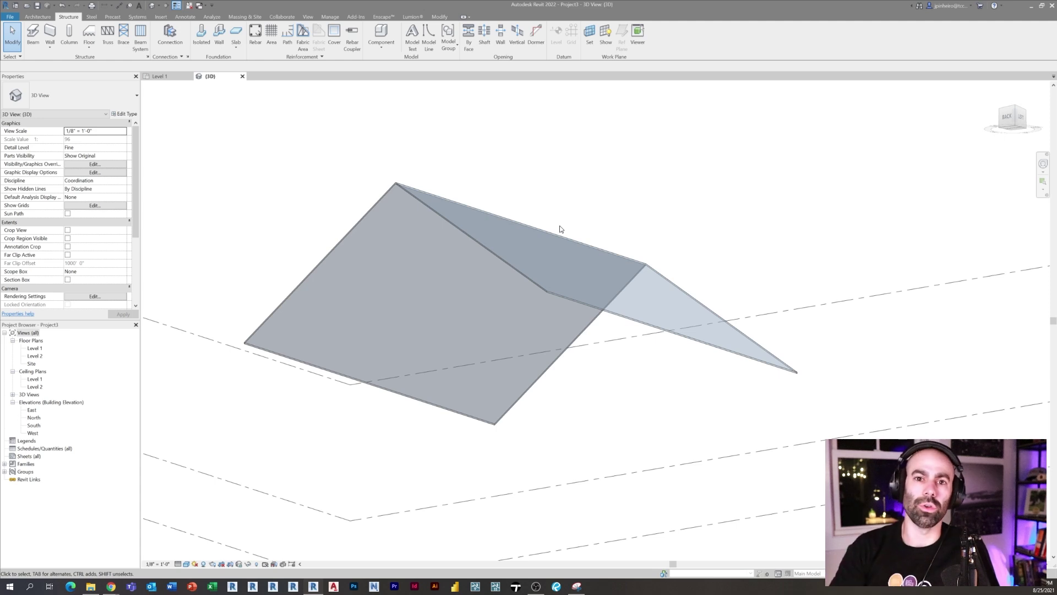
pyautogui.keyDown('shift'); pyautogui.moveTo(560, 228); pyautogui.dragTo(588, 172, button='middle'); pyautogui.keyUp('shift')
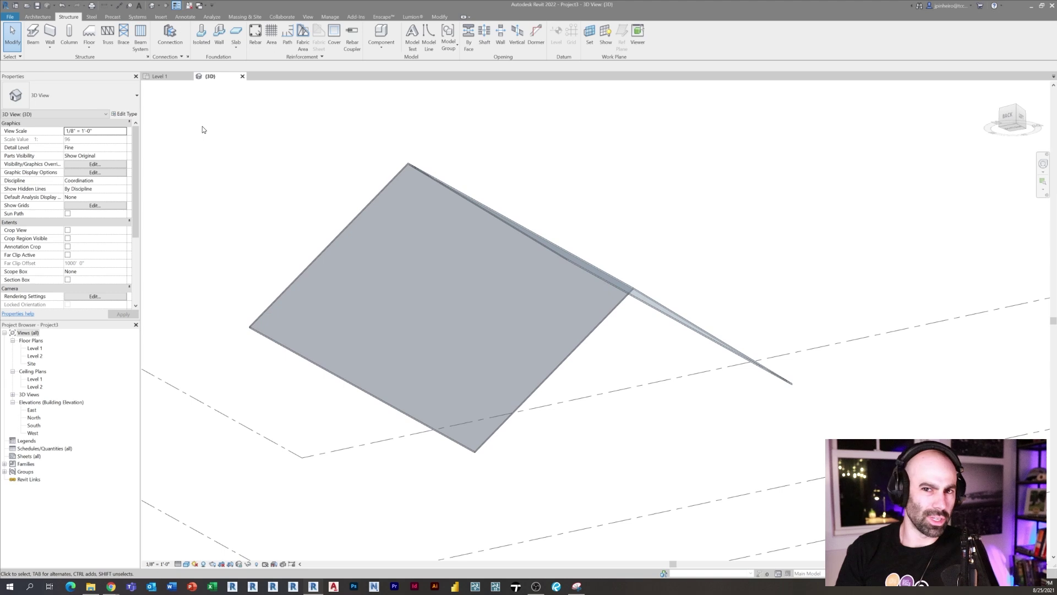
# Place a Dimension Lumber 2x12 beam along the underside of the gable roof's ridge by picking the ridge edge
pyautogui.click(33, 34)
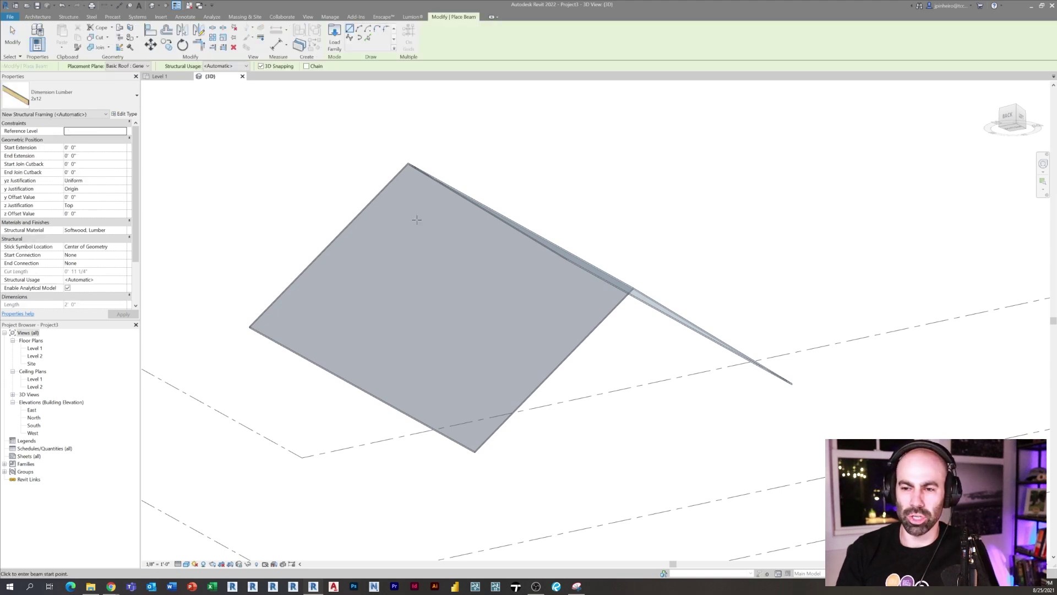
pyautogui.click(71, 94)
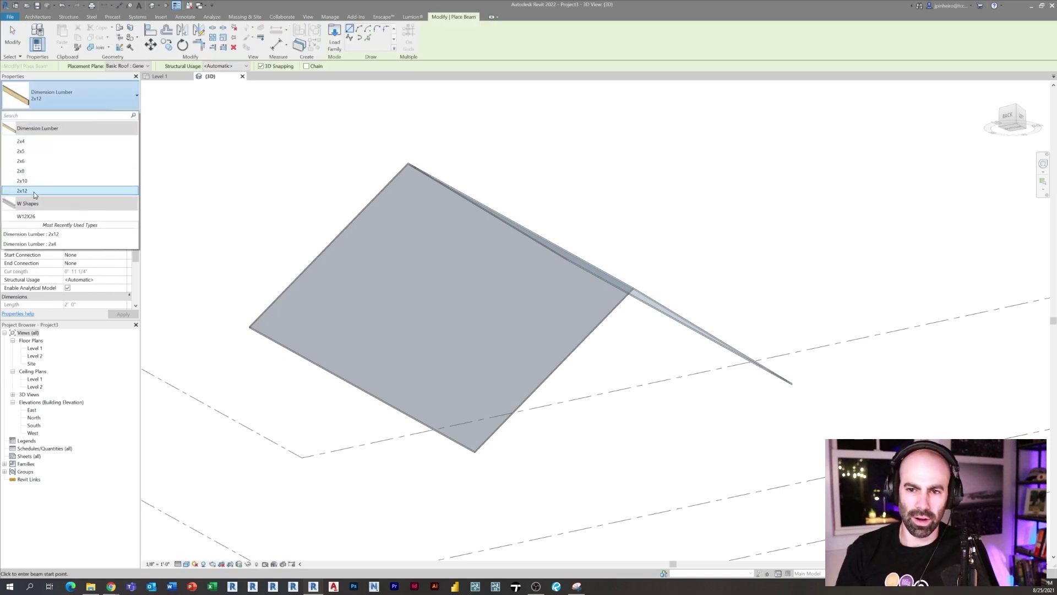
pyautogui.click(34, 192)
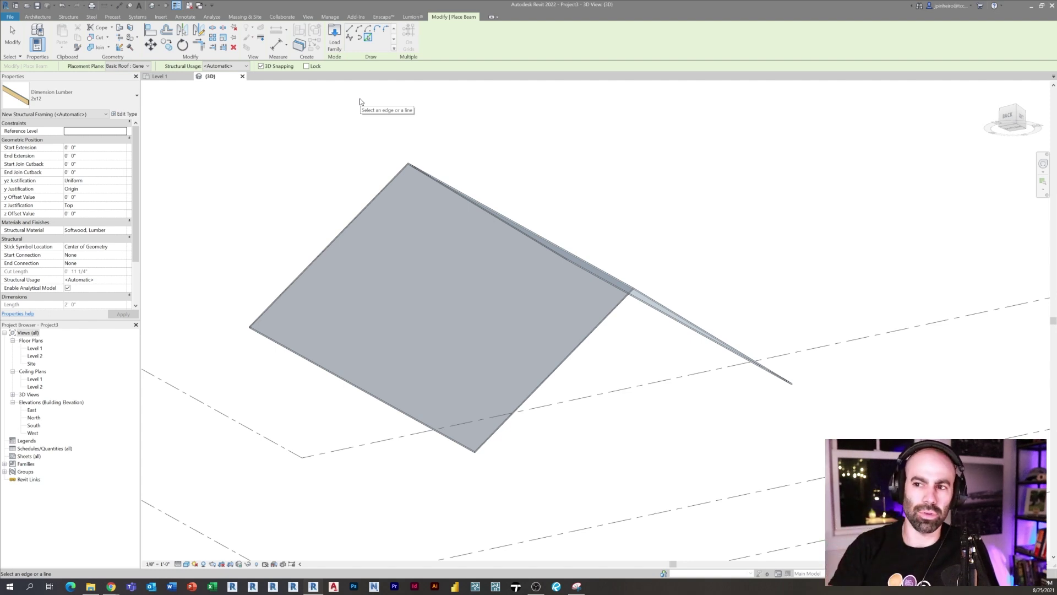
pyautogui.keyDown('shift'); pyautogui.moveTo(381, 180); pyautogui.dragTo(400, 169, button='middle'); pyautogui.keyUp('shift')
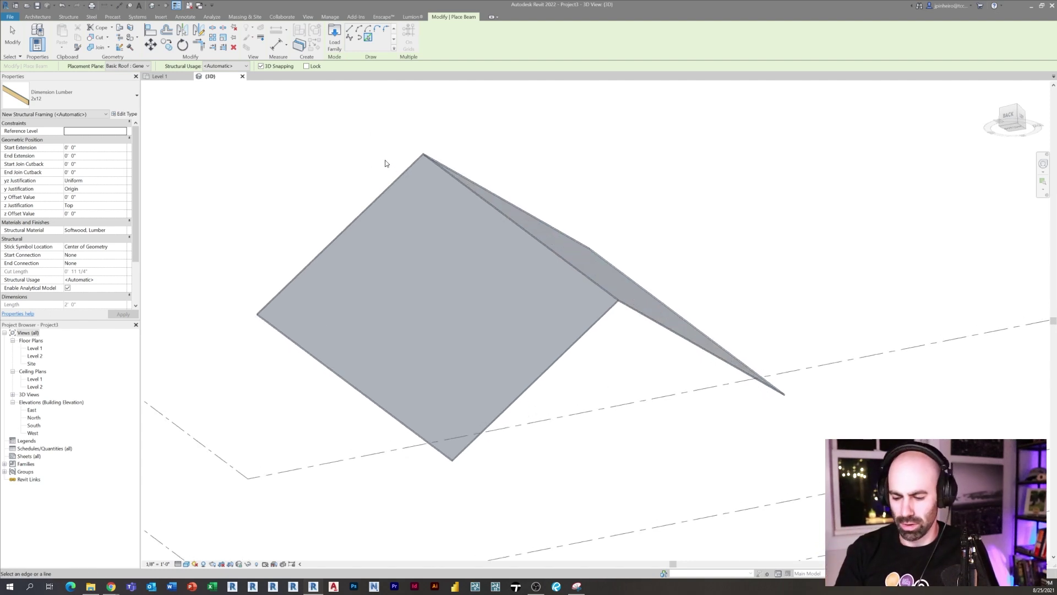
pyautogui.moveTo(314, 152); pyautogui.dragTo(256, 168, button='middle')
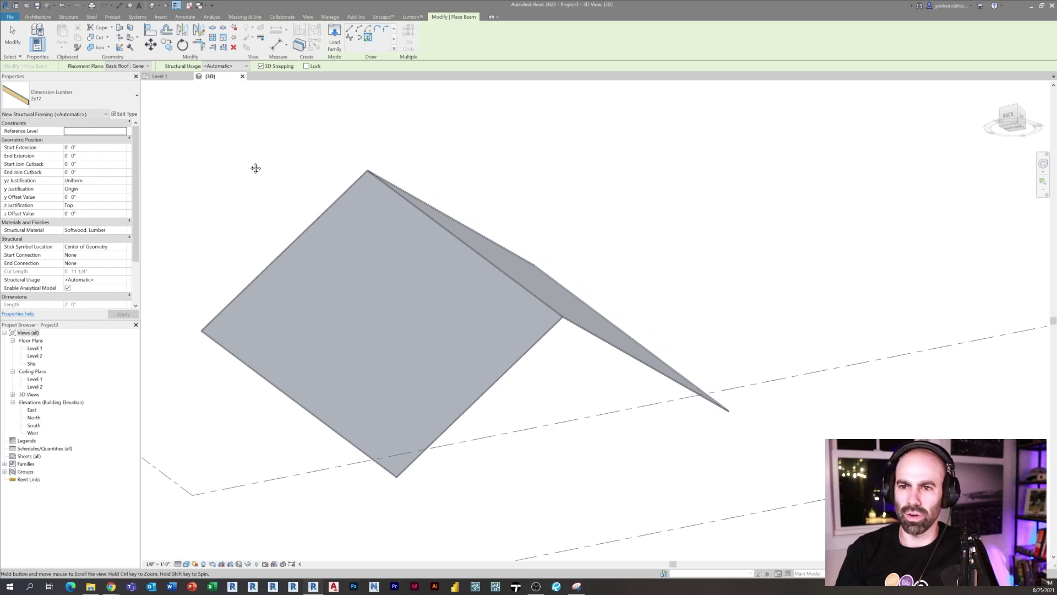
pyautogui.scroll(3, 290, 90)
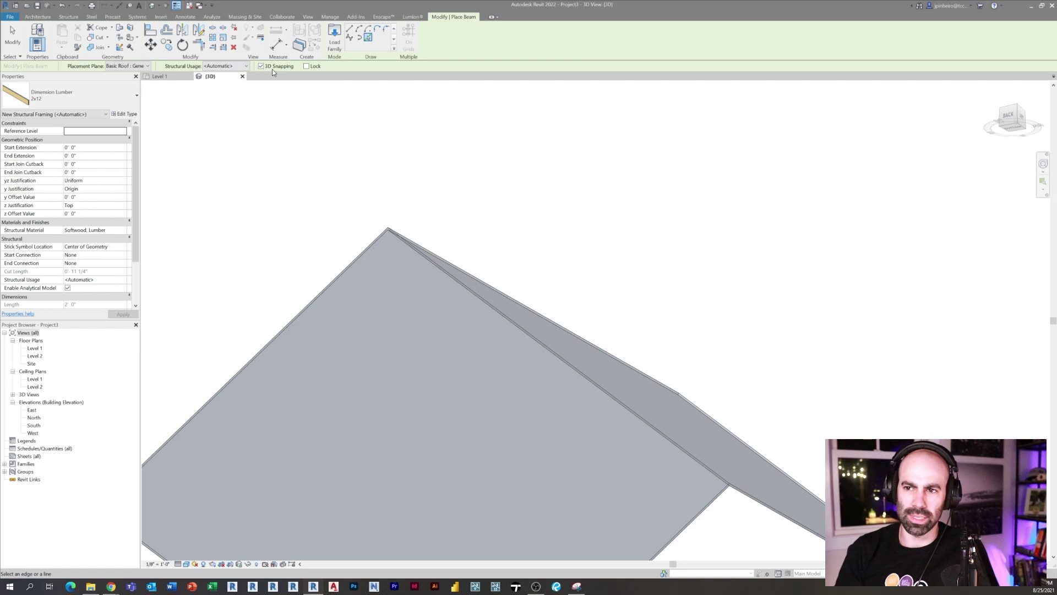
pyautogui.keyDown('shift'); pyautogui.moveTo(315, 171); pyautogui.dragTo(407, 276, button='middle'); pyautogui.keyUp('shift')
pyautogui.click(381, 289)
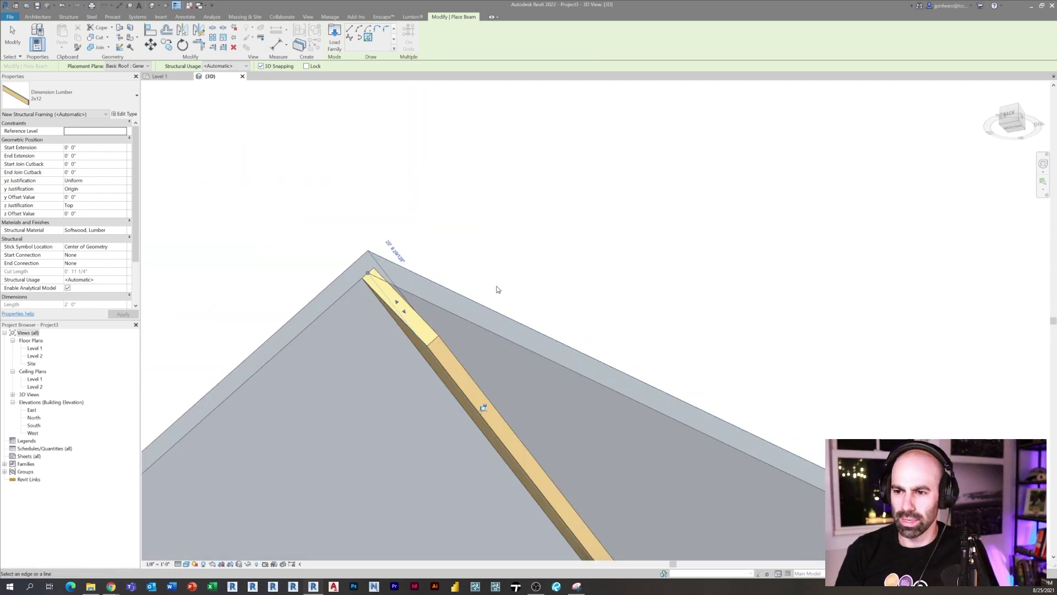
pyautogui.keyDown('shift'); pyautogui.moveTo(495, 287); pyautogui.dragTo(501, 331, button='middle'); pyautogui.keyUp('shift')
pyautogui.keyDown('shift'); pyautogui.moveTo(443, 288); pyautogui.dragTo(436, 343, button='middle'); pyautogui.keyUp('shift')
pyautogui.press('Escape')
pyautogui.press('Escape')
# Steepen the gable roof's slope slightly by raising its ridge
pyautogui.click(372, 384)
pyautogui.click(471, 301)
pyautogui.moveTo(470, 300); pyautogui.dragTo(722, 401, button='middle')
pyautogui.scroll(5, 722, 402)
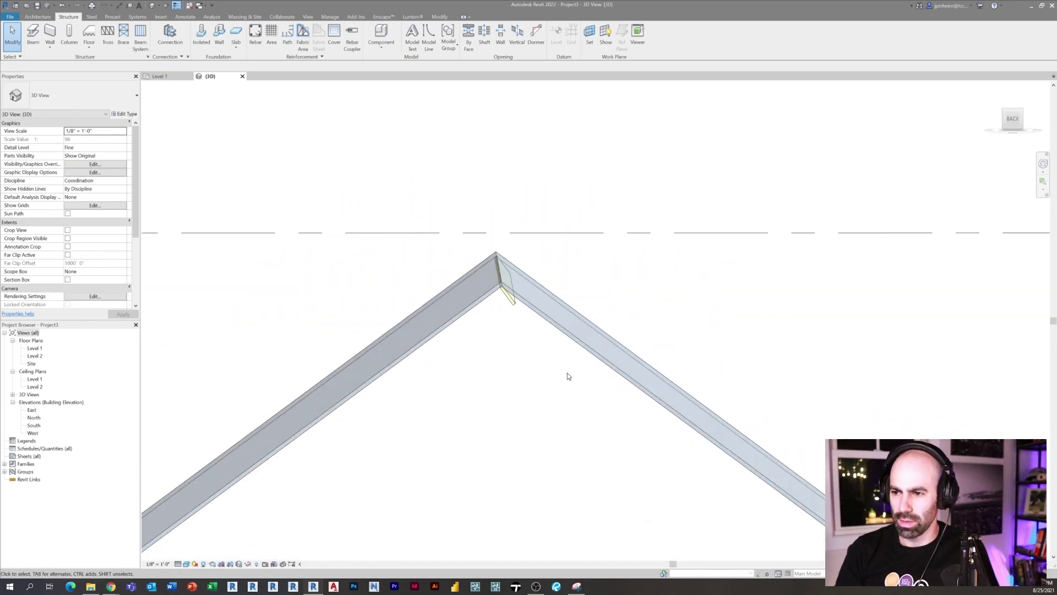
pyautogui.keyDown('shift'); pyautogui.moveTo(567, 372); pyautogui.dragTo(517, 325, button='middle'); pyautogui.keyUp('shift')
pyautogui.click(493, 303)
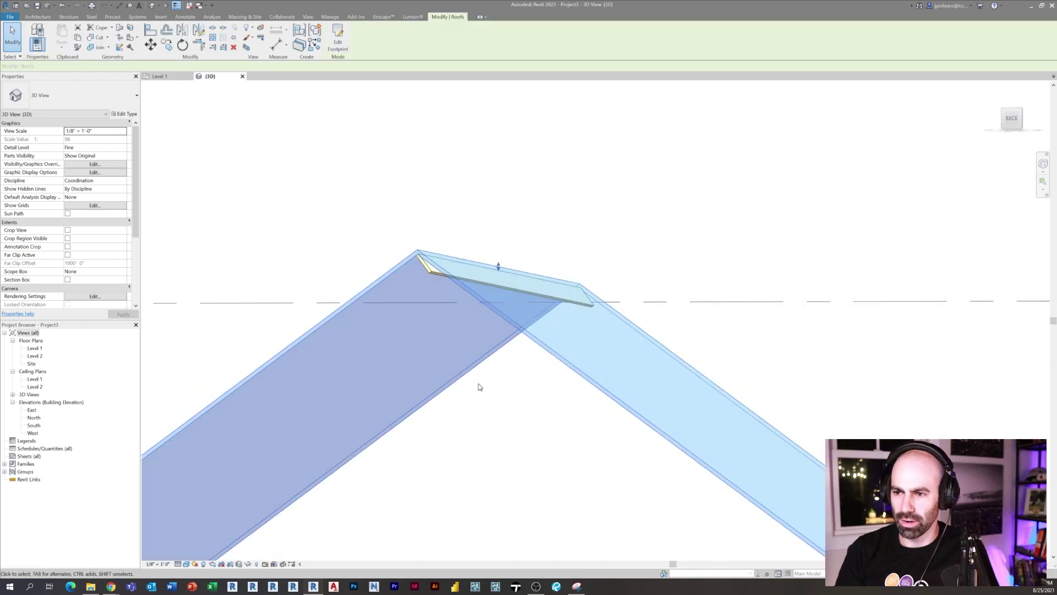
pyautogui.keyDown('shift'); pyautogui.moveTo(569, 299); pyautogui.dragTo(522, 231, button='middle'); pyautogui.keyUp('shift')
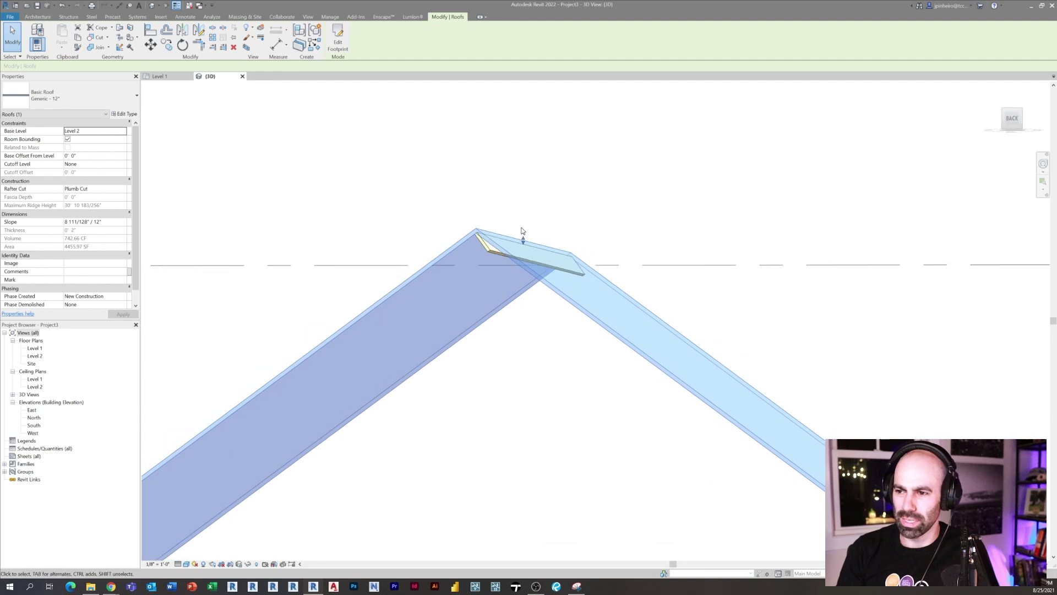
pyautogui.moveTo(524, 245)
pyautogui.mouseDown()
pyautogui.moveTo(512, 166)
pyautogui.moveTo(521, 164)
pyautogui.moveTo(544, 305)
pyautogui.moveTo(537, 324)
pyautogui.moveTo(521, 226)
pyautogui.mouseUp()
pyautogui.press('Escape')
# Set the ridge beam's orientation to Horizontal so its cross-section stands plumb
pyautogui.click(489, 239)
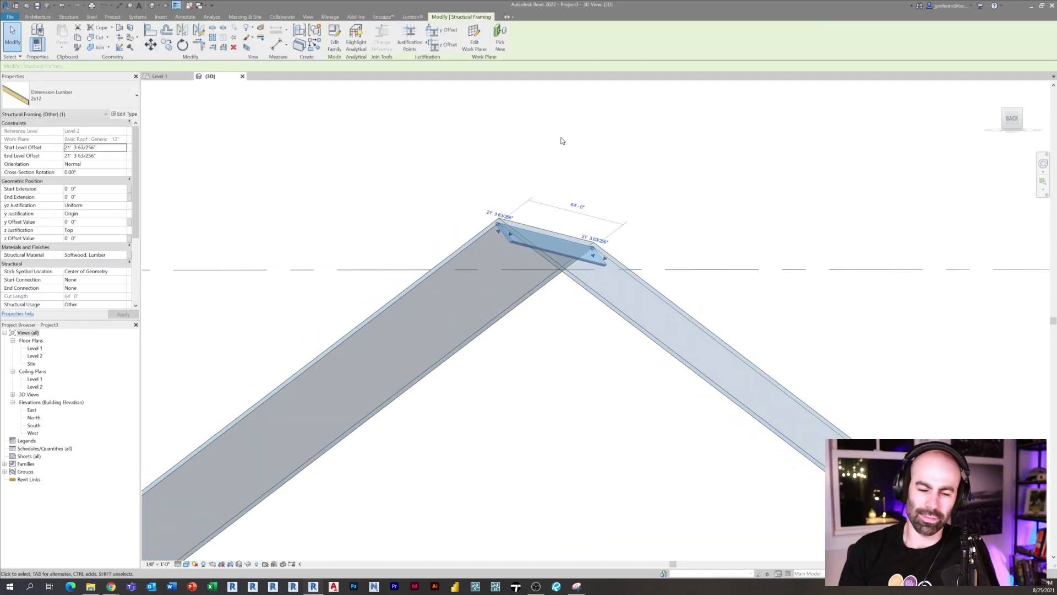
pyautogui.scroll(4, 462, 231)
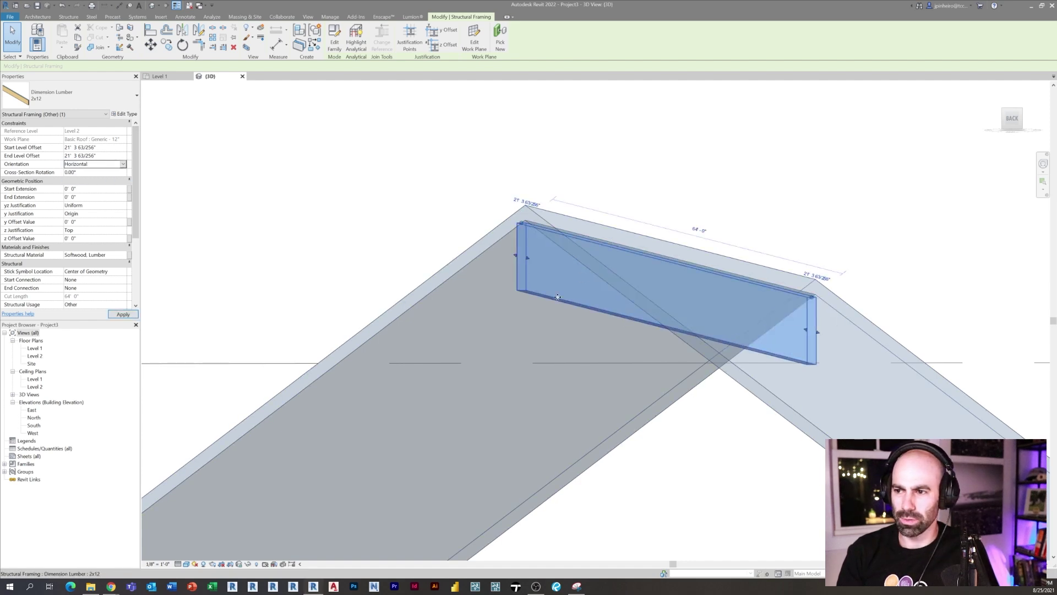
pyautogui.keyDown('shift'); pyautogui.moveTo(615, 310); pyautogui.dragTo(613, 352, button='middle'); pyautogui.keyUp('shift')
pyautogui.scroll(-2, 614, 352)
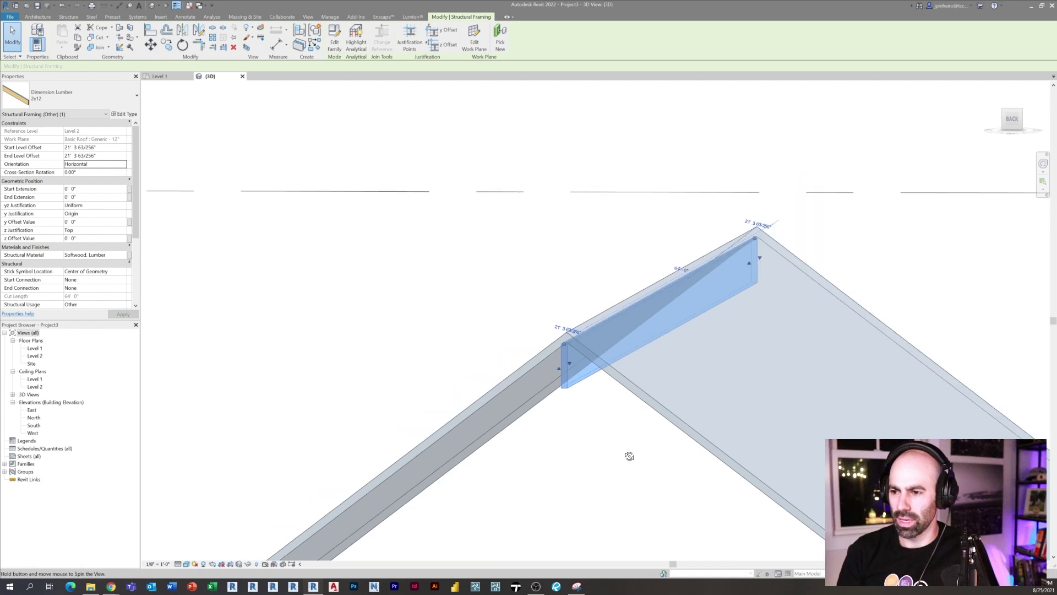
pyautogui.moveTo(630, 455)
pyautogui.keyDown('shift'); pyautogui.mouseDown(button='middle')
pyautogui.moveTo(641, 443)
pyautogui.moveTo(667, 446)
pyautogui.moveTo(627, 434)
pyautogui.mouseUp(button='middle'); pyautogui.keyUp('shift')
pyautogui.click(666, 446)
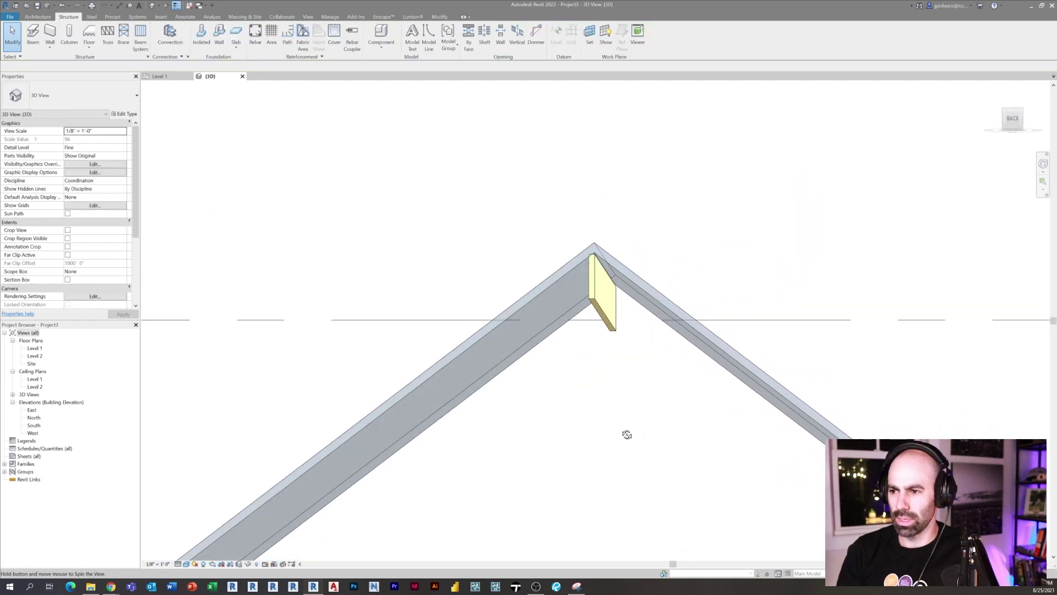
# Adjust the gable roof's slope to about 9" / 12" by moving its ridge
pyautogui.scroll(-1, 618, 300)
pyautogui.click(616, 278)
pyautogui.scroll(3, 616, 278)
pyautogui.moveTo(598, 255)
pyautogui.mouseDown()
pyautogui.moveTo(600, 165)
pyautogui.moveTo(603, 269)
pyautogui.mouseUp()
pyautogui.scroll(-2, 605, 269)
pyautogui.keyDown('shift'); pyautogui.moveTo(607, 268); pyautogui.dragTo(650, 289, button='middle'); pyautogui.keyUp('shift')
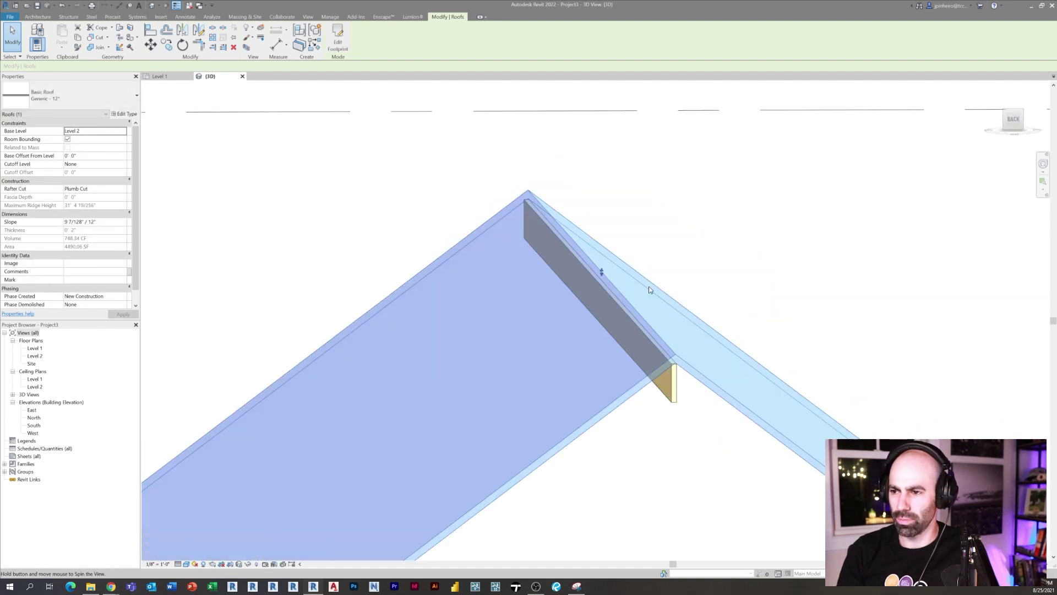
pyautogui.scroll(-2, 651, 288)
pyautogui.keyDown('shift'); pyautogui.moveTo(716, 328); pyautogui.dragTo(703, 266, button='middle'); pyautogui.keyUp('shift')
pyautogui.click(705, 249)
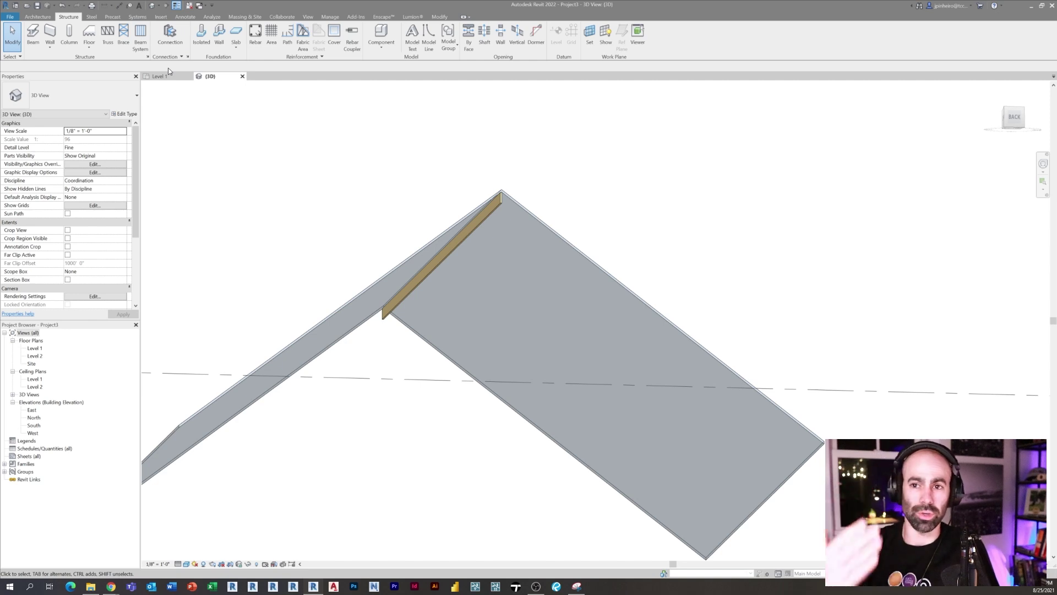
# Start a beam system sketch and pick the 2x12 ridge beam as its first boundary line
pyautogui.click(141, 38)
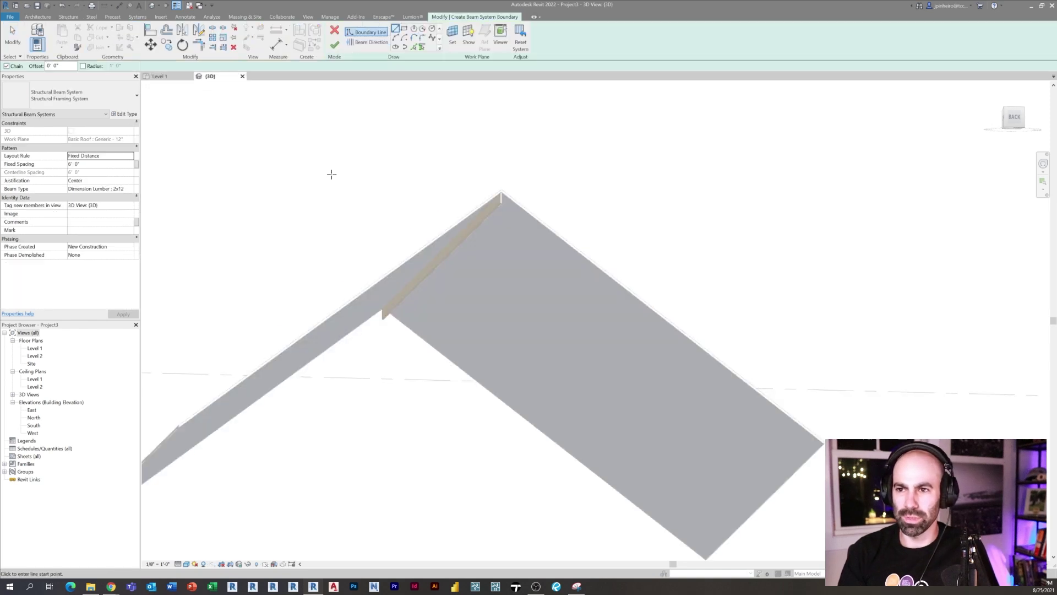
pyautogui.keyDown('shift'); pyautogui.moveTo(412, 157); pyautogui.dragTo(432, 83, button='middle'); pyautogui.keyUp('shift')
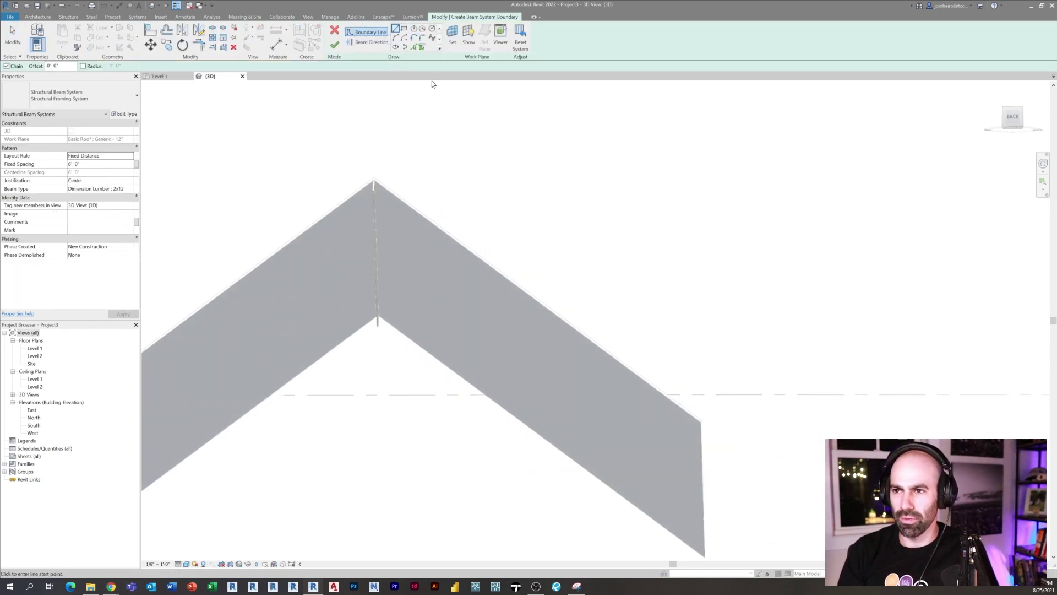
pyautogui.click(424, 49)
pyautogui.keyDown('shift'); pyautogui.moveTo(413, 165); pyautogui.dragTo(404, 238, button='middle'); pyautogui.keyUp('shift')
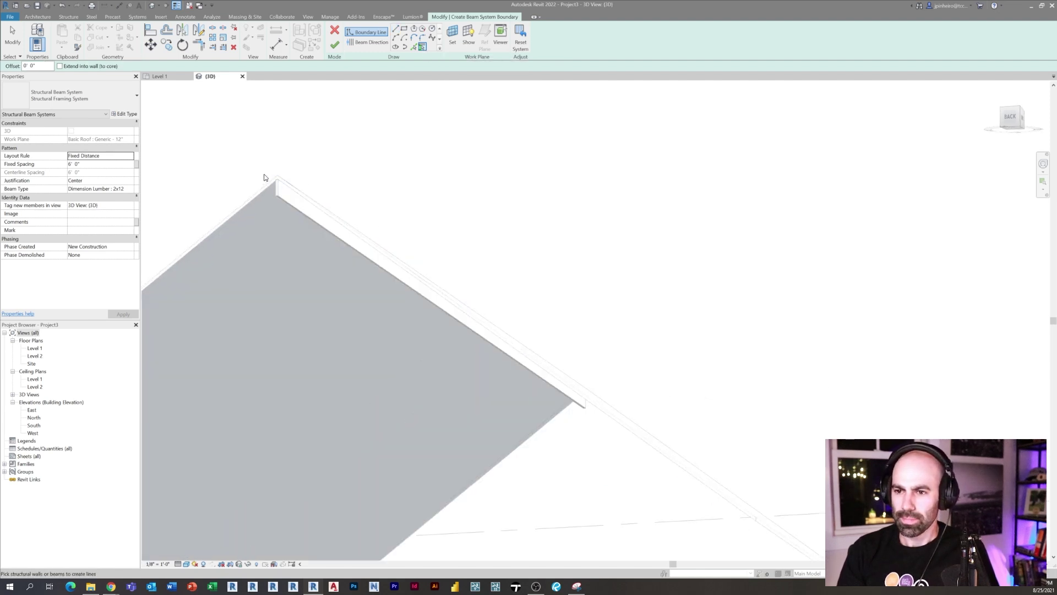
pyautogui.scroll(2, 264, 178)
pyautogui.click(291, 178)
pyautogui.scroll(4, 291, 178)
pyautogui.scroll(-1, 409, 231)
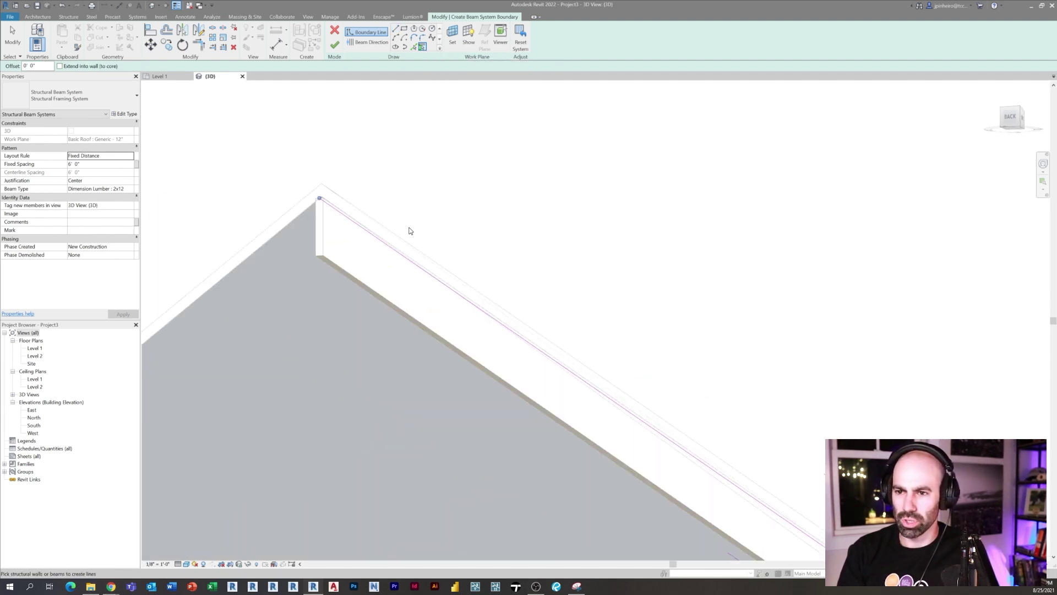
# Set the beam system's work plane by picking the gable roof slope, and show the plane to check its position
pyautogui.keyDown('shift'); pyautogui.moveTo(409, 230); pyautogui.dragTo(410, 360, button='middle'); pyautogui.keyUp('shift')
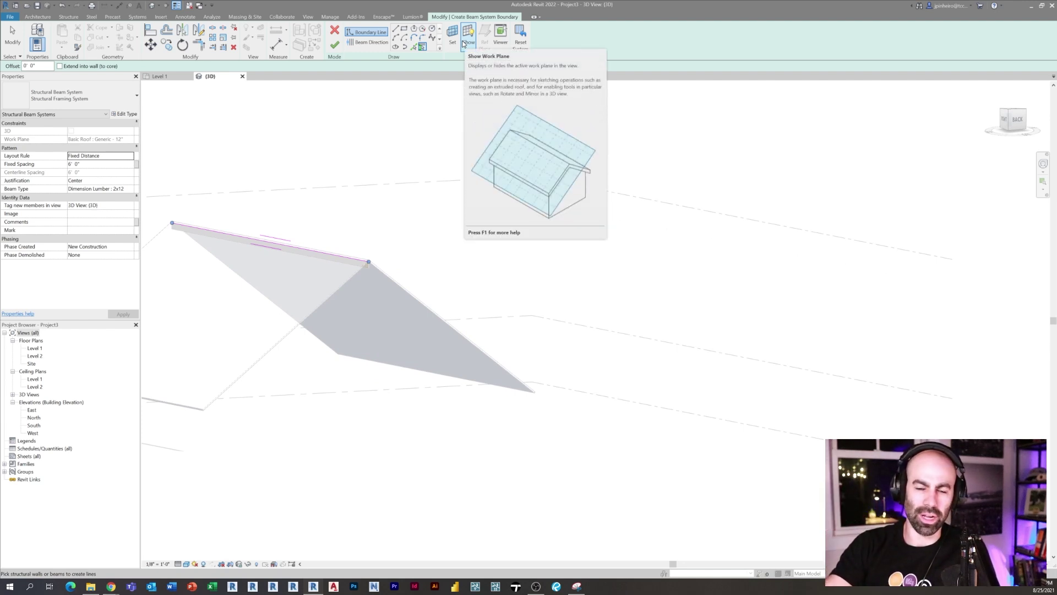
pyautogui.click(463, 43)
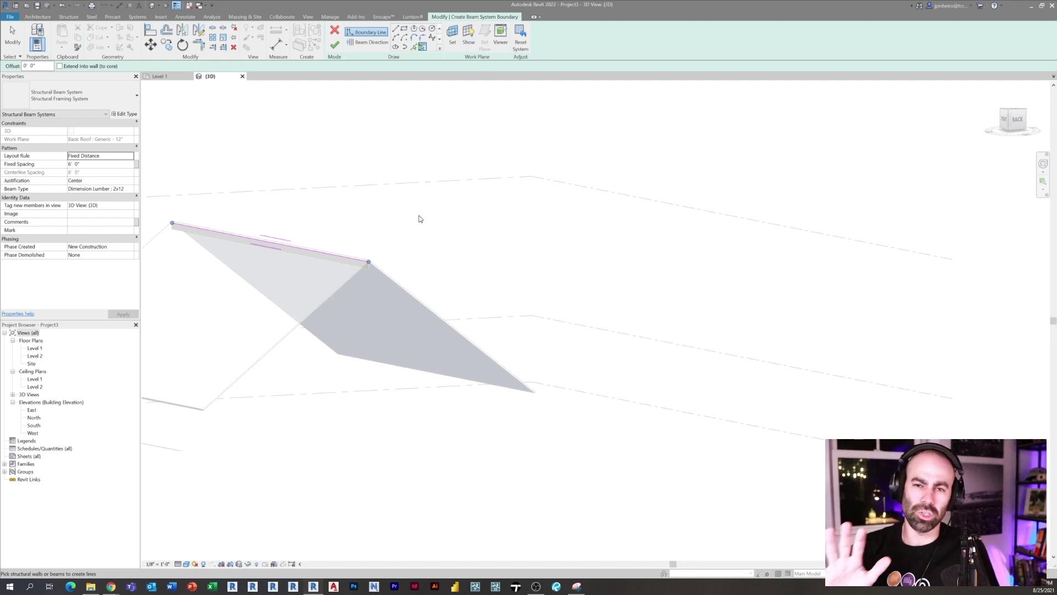
pyautogui.moveTo(420, 218)
pyautogui.keyDown('shift'); pyautogui.mouseDown(button='middle')
pyautogui.moveTo(417, 259)
pyautogui.moveTo(401, 191)
pyautogui.moveTo(430, 232)
pyautogui.moveTo(438, 227)
pyautogui.mouseUp(button='middle'); pyautogui.keyUp('shift')
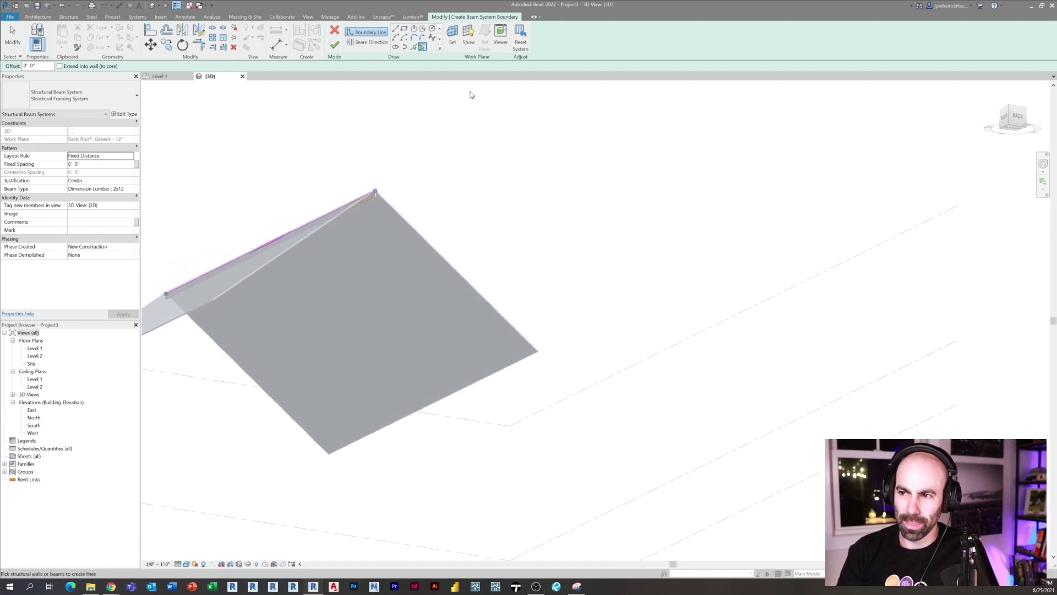
pyautogui.click(452, 43)
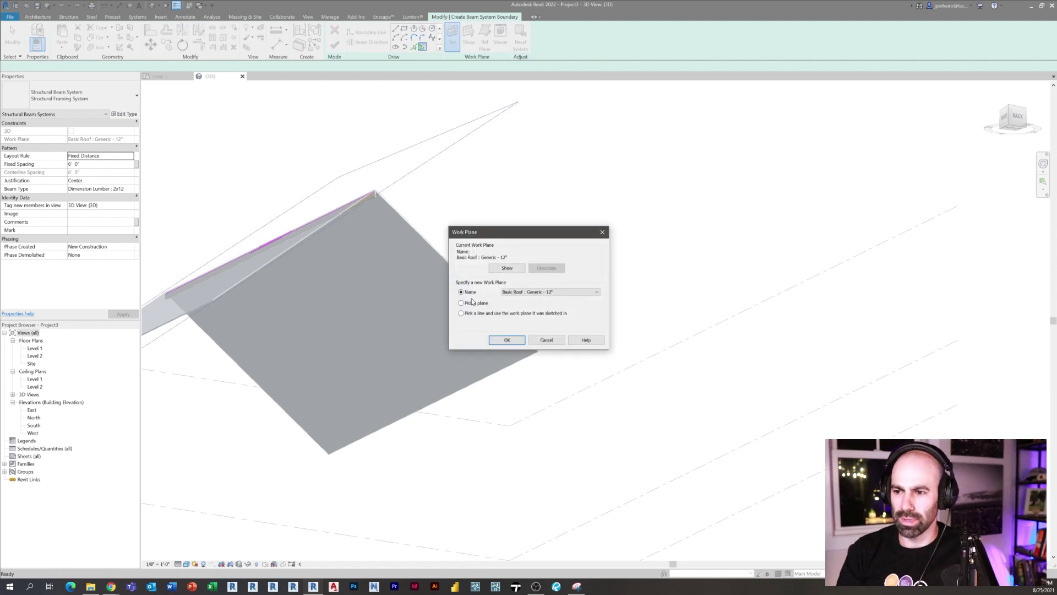
pyautogui.click(502, 342)
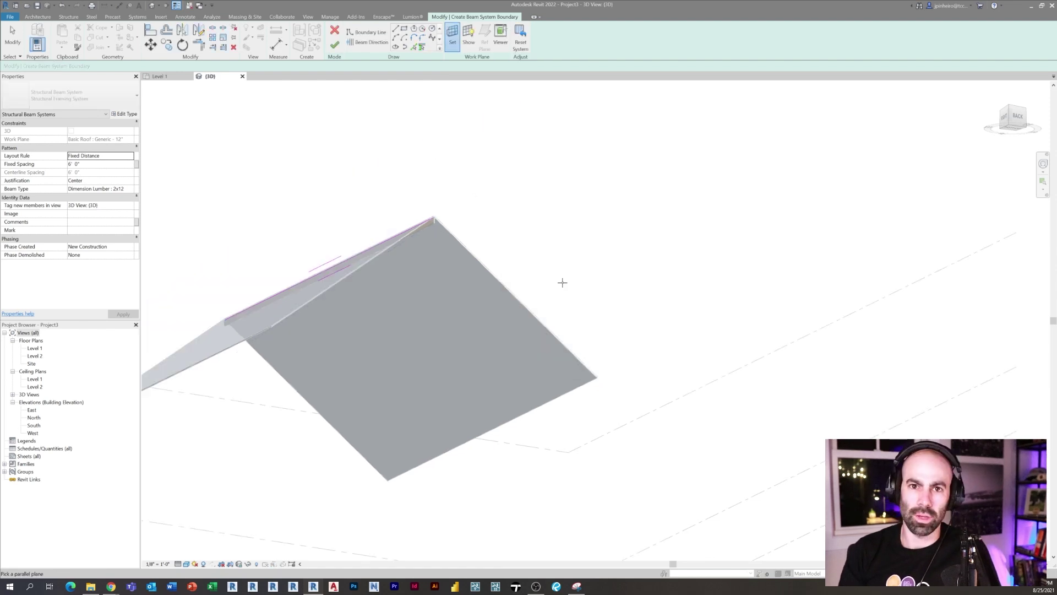
pyautogui.scroll(6, 407, 180)
pyautogui.moveTo(479, 307); pyautogui.dragTo(393, 227, button='middle')
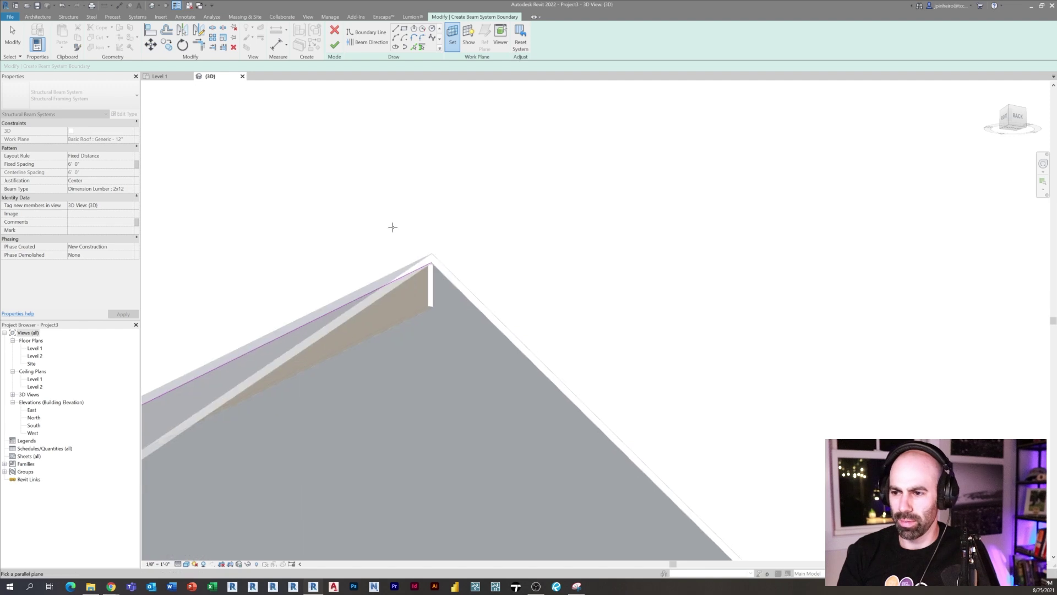
pyautogui.click(449, 283)
pyautogui.scroll(-3, 546, 204)
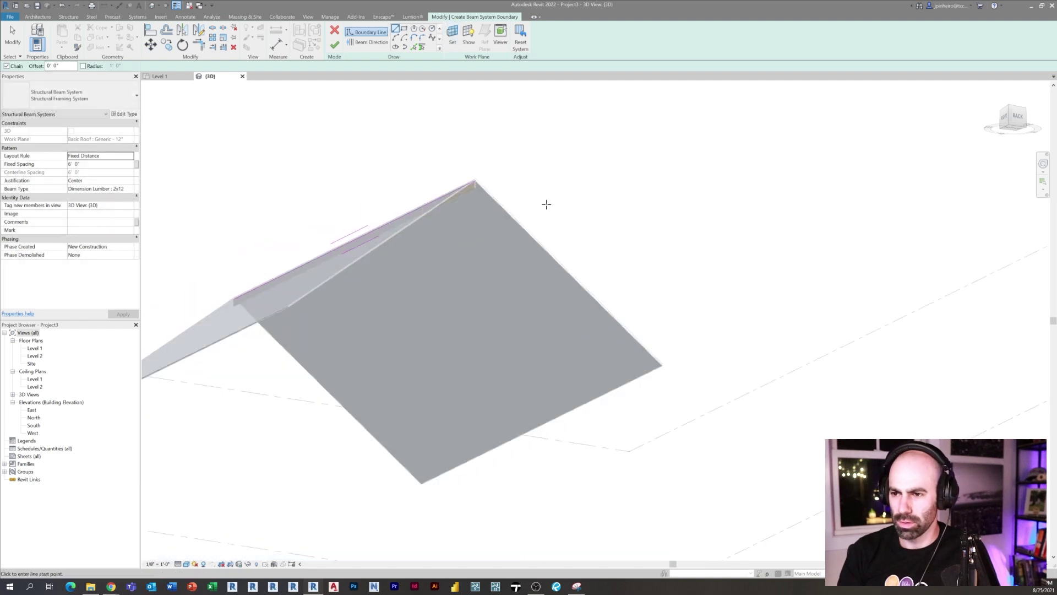
pyautogui.scroll(-1, 546, 205)
pyautogui.click(469, 35)
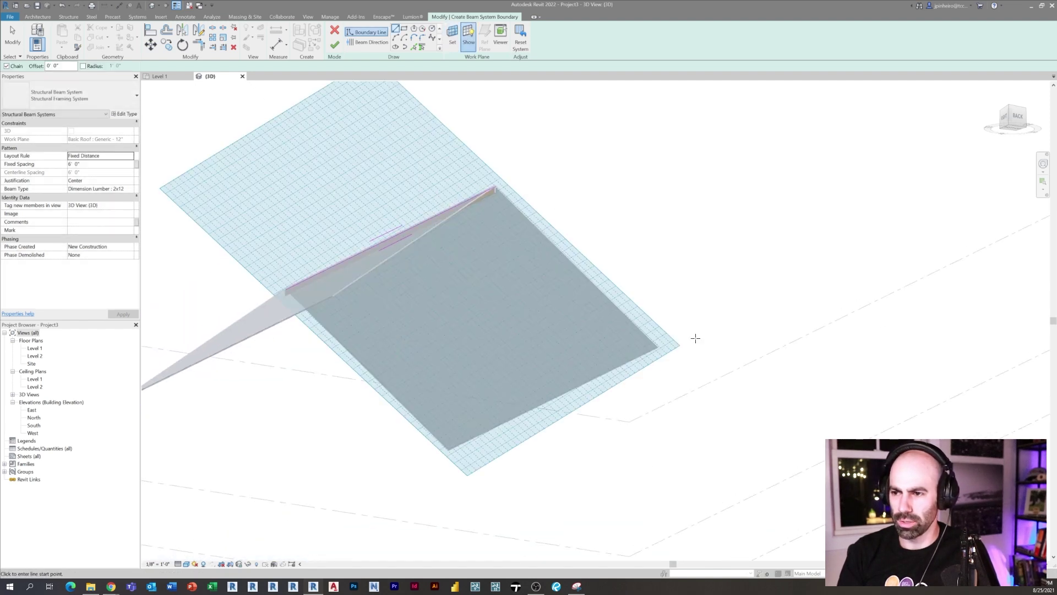
# Add boundary lines along the roof slope's two rake edges and its eave by picking the roof edges, and hide the work plane
pyautogui.keyDown('shift'); pyautogui.moveTo(693, 337); pyautogui.dragTo(642, 242, button='middle'); pyautogui.keyUp('shift')
pyautogui.scroll(3, 668, 276)
pyautogui.moveTo(565, 205)
pyautogui.mouseDown(button='middle')
pyautogui.moveTo(632, 180)
pyautogui.moveTo(628, 169)
pyautogui.mouseUp(button='middle')
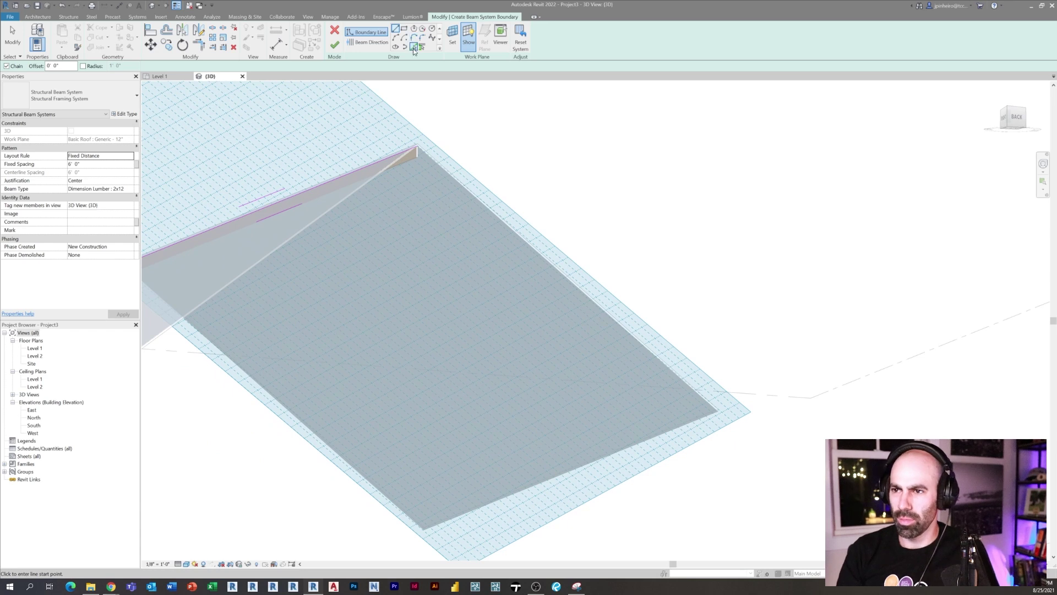
pyautogui.click(413, 48)
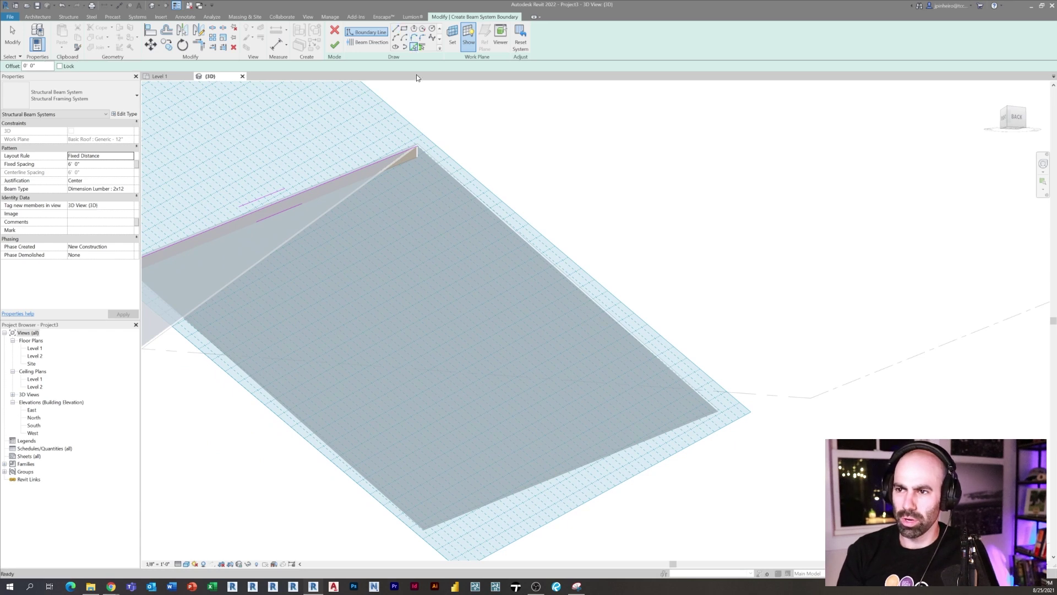
pyautogui.click(445, 174)
pyautogui.click(675, 430)
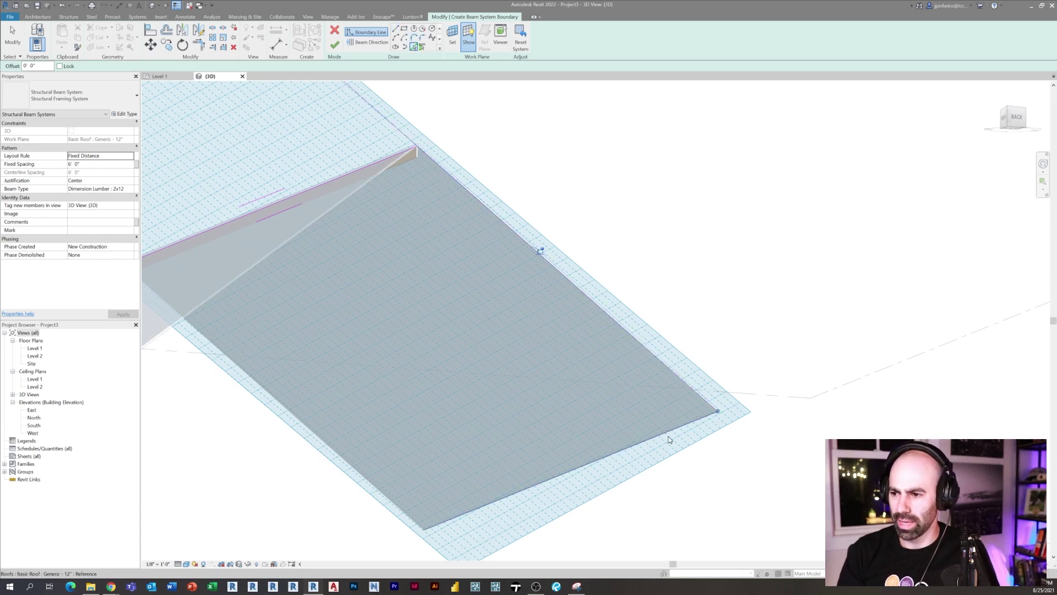
pyautogui.click(315, 414)
pyautogui.click(467, 40)
# Trim both rake boundary lines to the ridge line so the beam system sketch forms a closed rectangle
pyautogui.keyDown('shift'); pyautogui.moveTo(472, 104); pyautogui.dragTo(398, 165, button='middle'); pyautogui.keyUp('shift')
pyautogui.scroll(3, 361, 143)
pyautogui.press('t')
pyautogui.press('r')
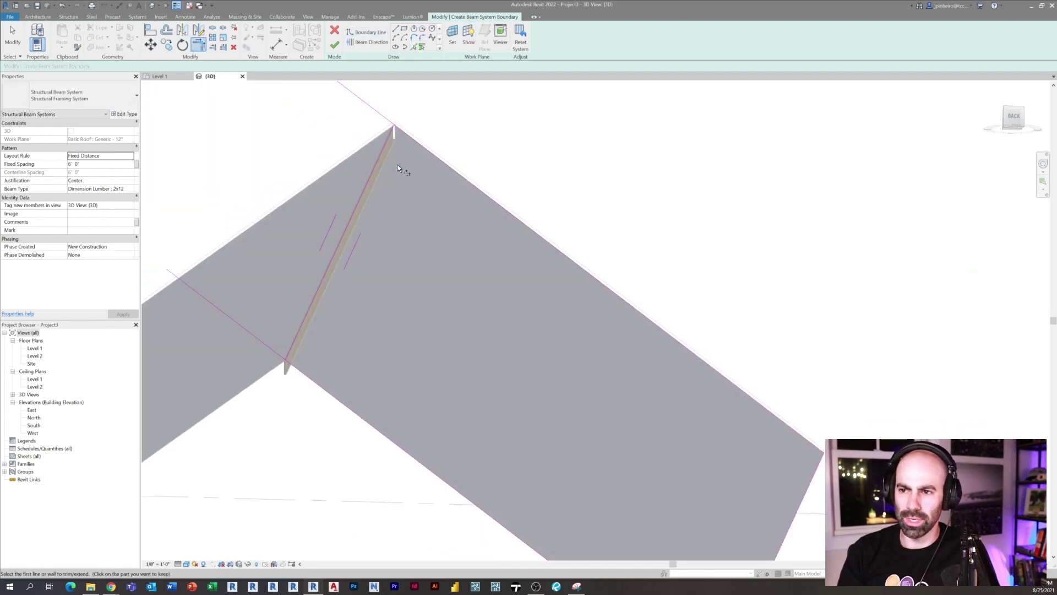
pyautogui.click(409, 141)
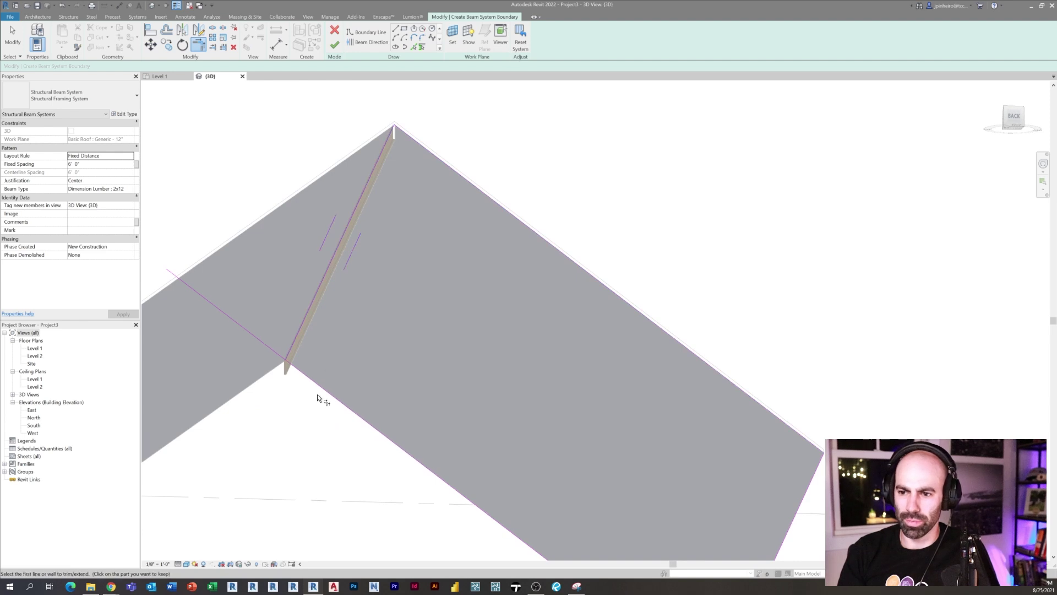
pyautogui.scroll(-3, 330, 341)
pyautogui.keyDown('shift'); pyautogui.moveTo(363, 335); pyautogui.dragTo(535, 418, button='middle'); pyautogui.keyUp('shift')
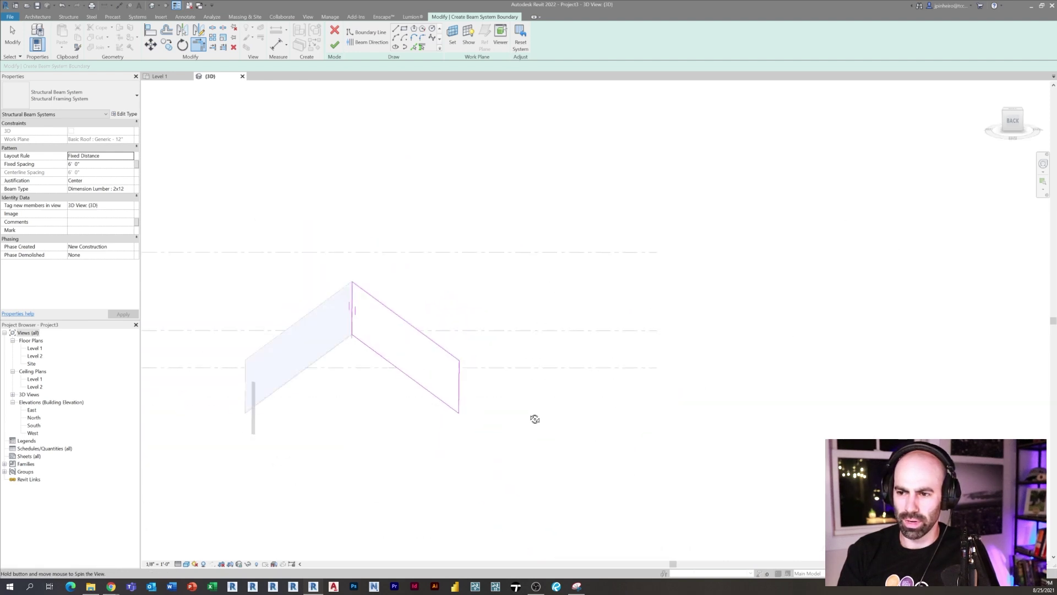
pyautogui.keyDown('shift'); pyautogui.moveTo(488, 334); pyautogui.dragTo(365, 413, button='middle'); pyautogui.keyUp('shift')
pyautogui.press('Escape')
# Set the beam direction parallel to the sloping rake boundary line so the rafters run from ridge to eave
pyautogui.scroll(2, 341, 434)
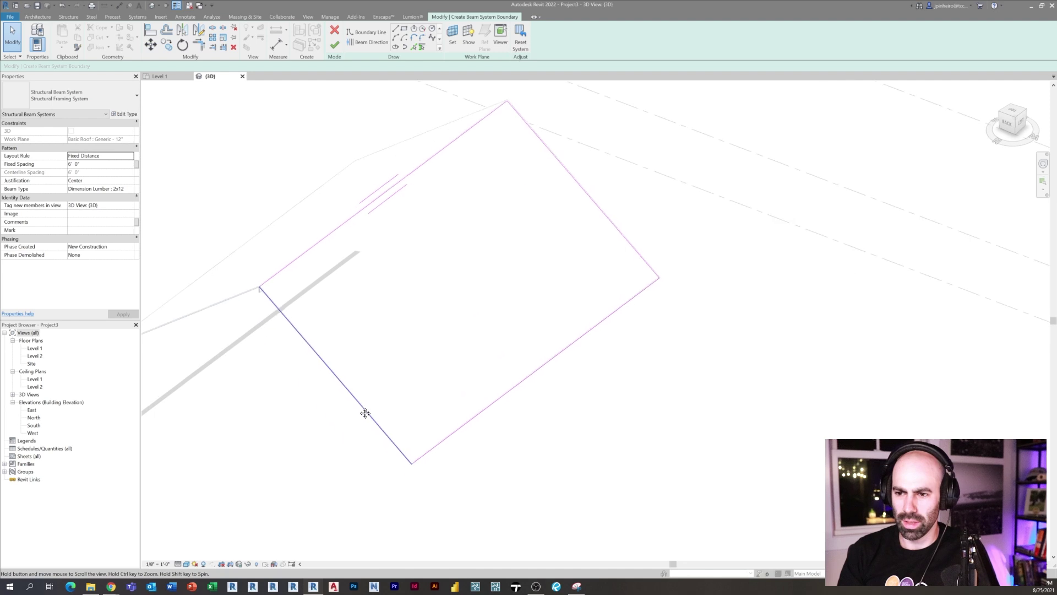
pyautogui.moveTo(308, 221); pyautogui.dragTo(360, 218, button='middle')
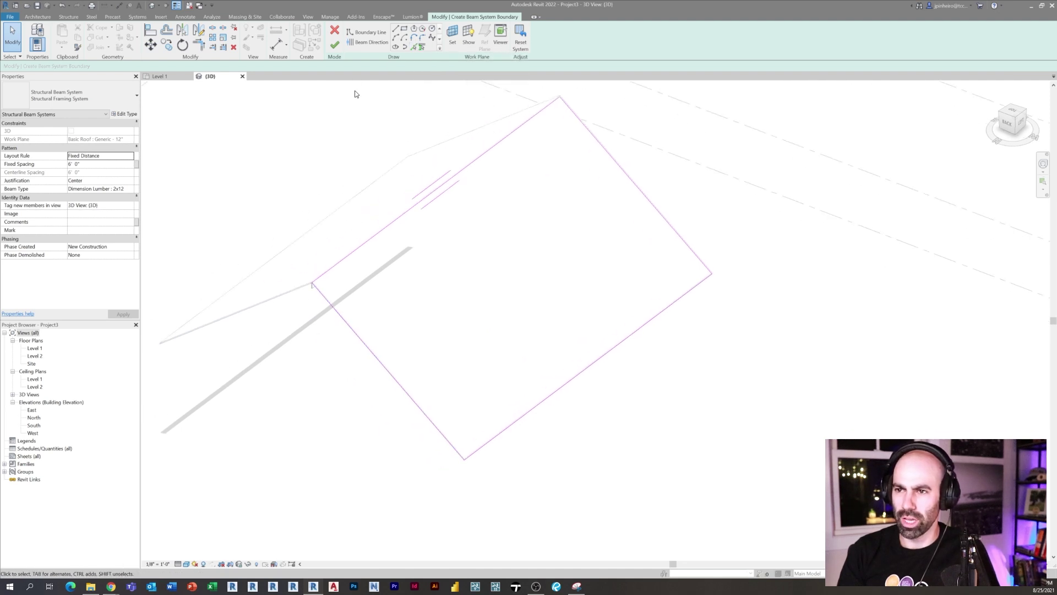
pyautogui.moveTo(354, 117); pyautogui.dragTo(355, 133, button='middle')
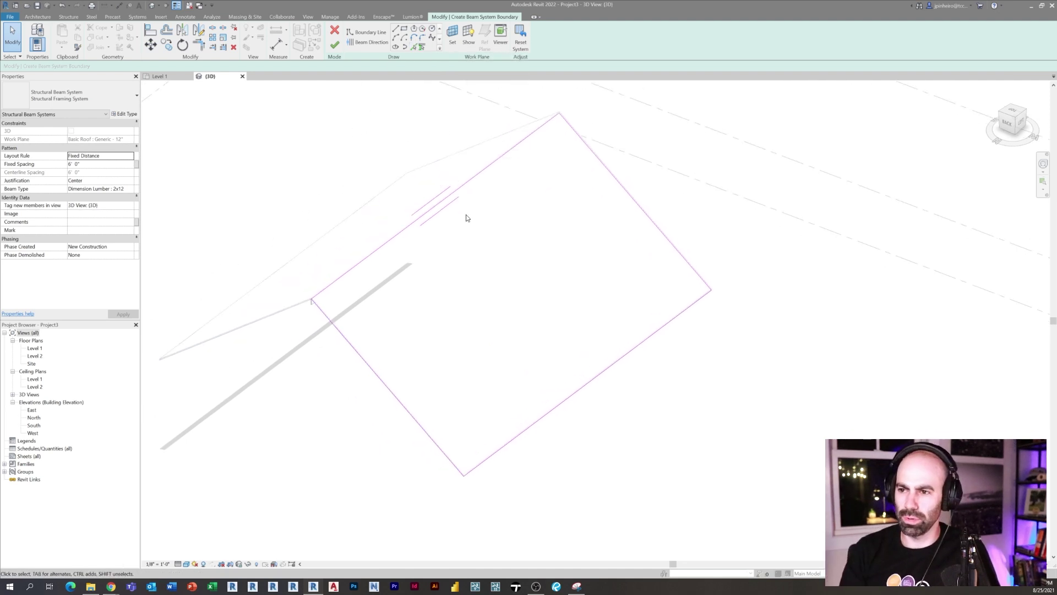
pyautogui.scroll(4, 464, 217)
pyautogui.moveTo(472, 255); pyautogui.dragTo(340, 160)
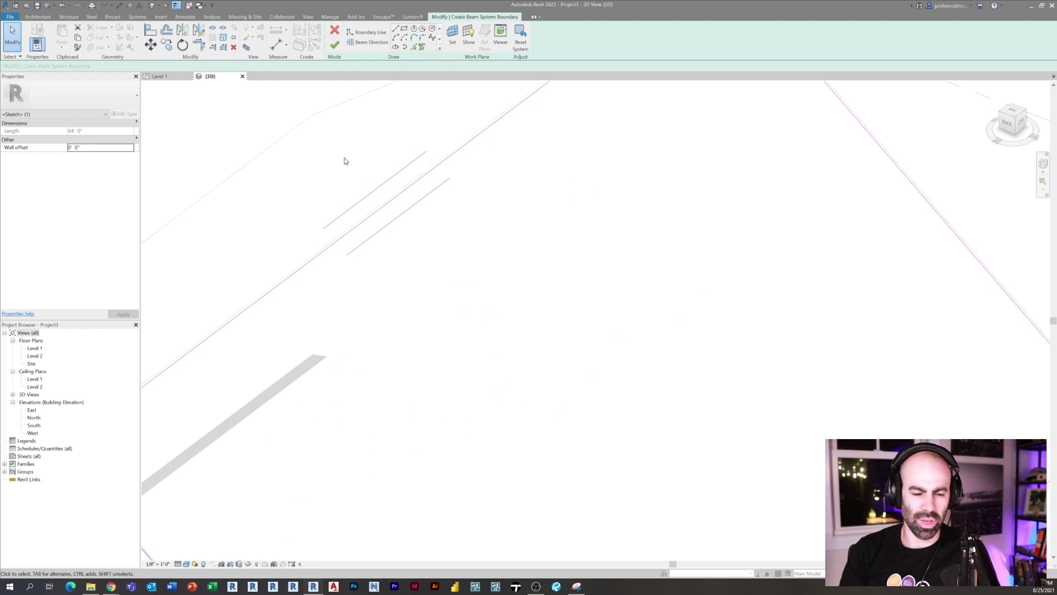
pyautogui.scroll(-4, 345, 158)
pyautogui.click(453, 267)
pyautogui.moveTo(414, 211); pyautogui.dragTo(420, 230, button='middle')
pyautogui.click(418, 174)
pyautogui.click(399, 296)
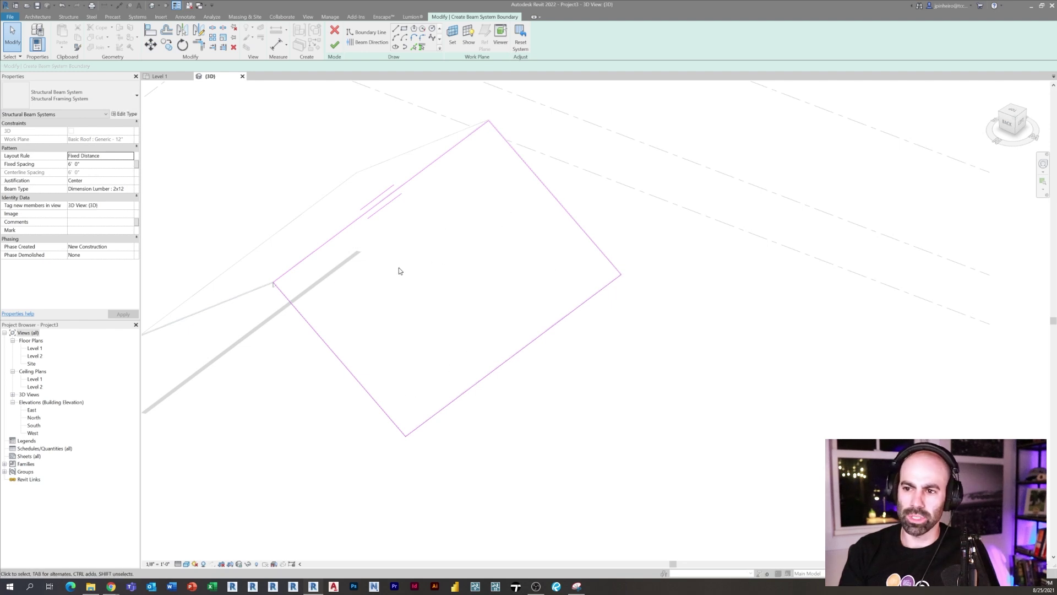
pyautogui.click(359, 45)
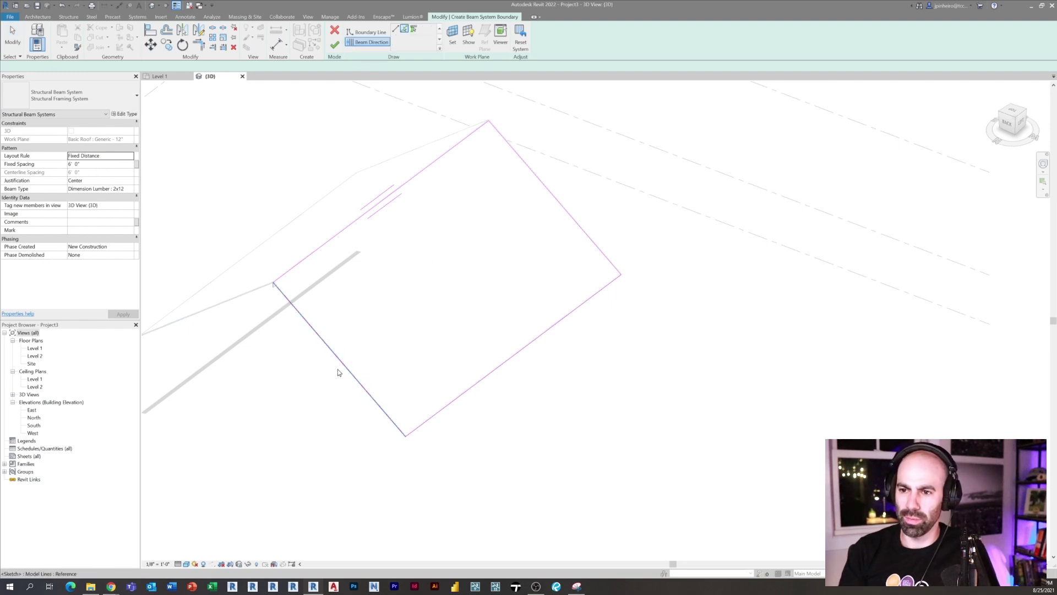
pyautogui.click(332, 353)
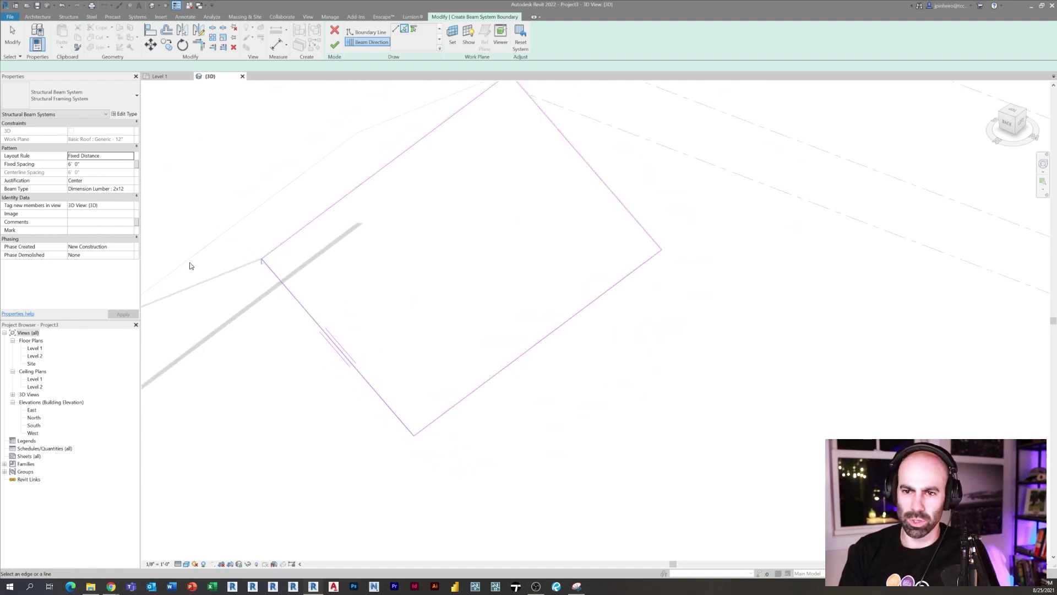
# Set the beam type to Dimension Lumber 2x10 with a fixed spacing of 3' 0" and finish the beam system
pyautogui.click(121, 189)
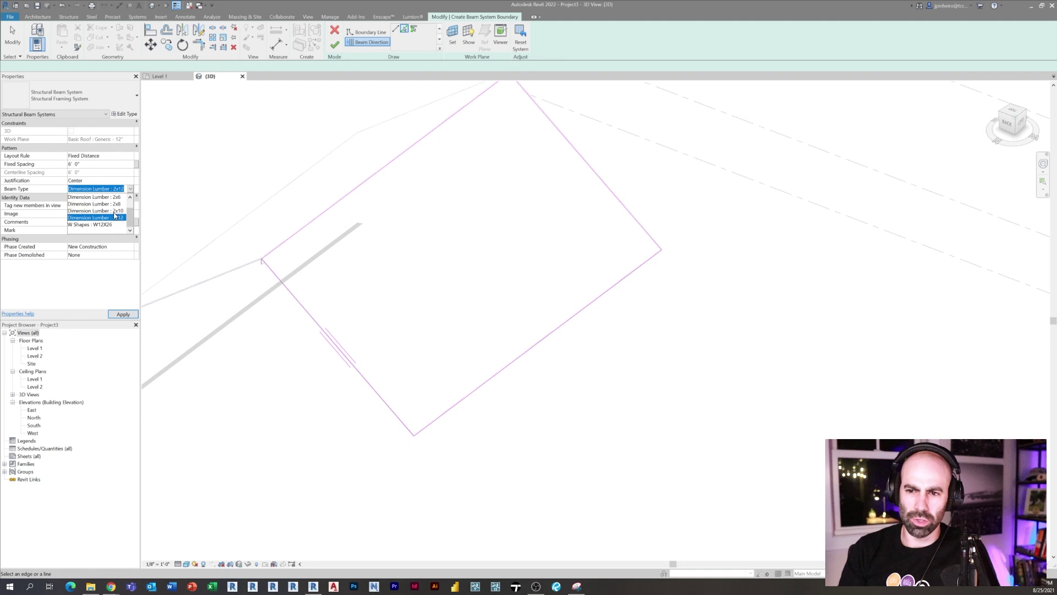
pyautogui.click(107, 211)
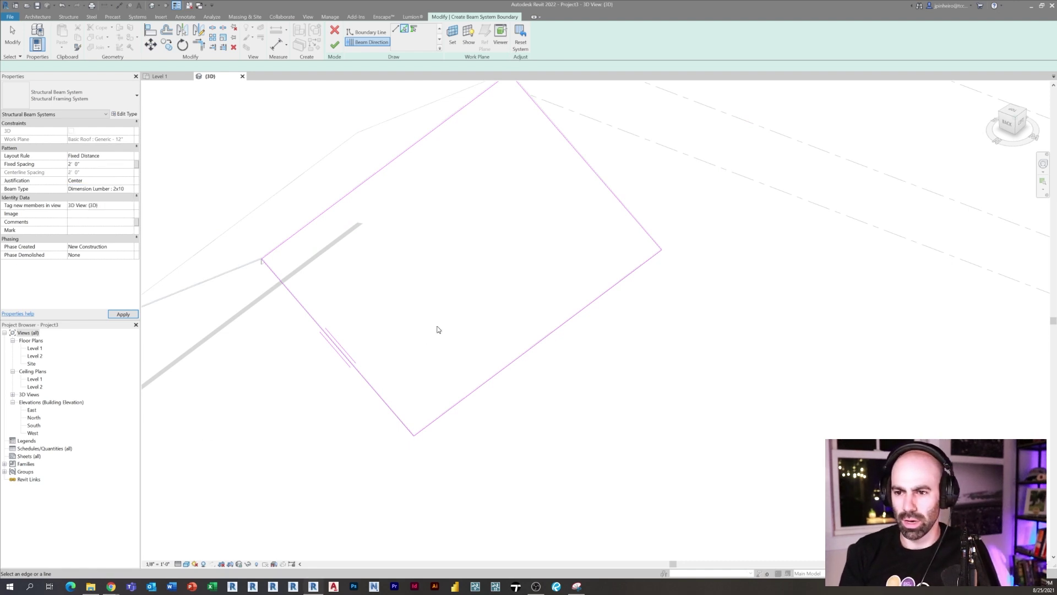
pyautogui.keyDown('shift'); pyautogui.moveTo(226, 386); pyautogui.dragTo(262, 387, button='middle'); pyautogui.keyUp('shift')
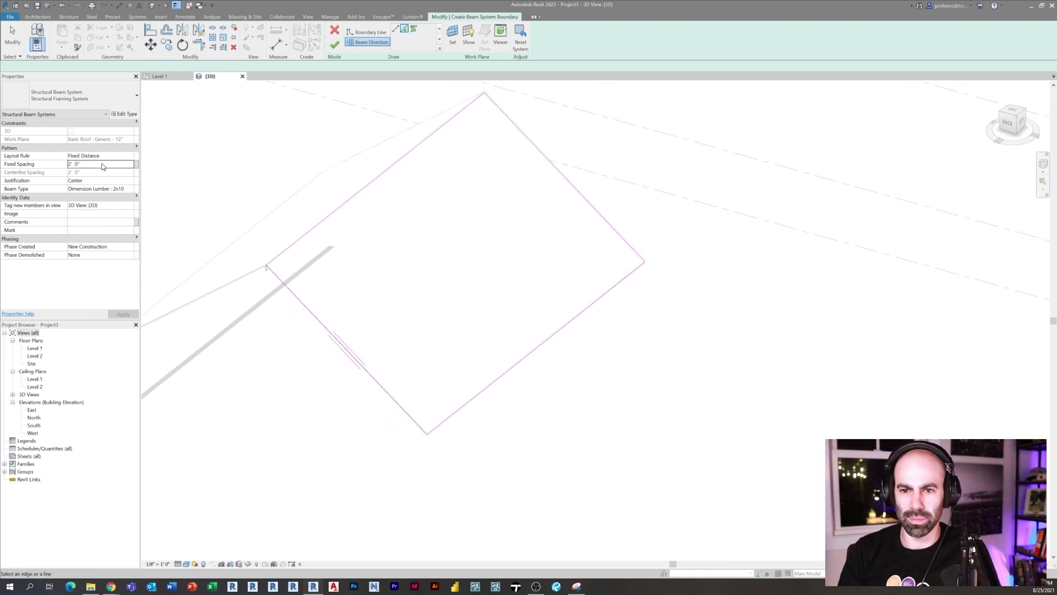
pyautogui.click(110, 313)
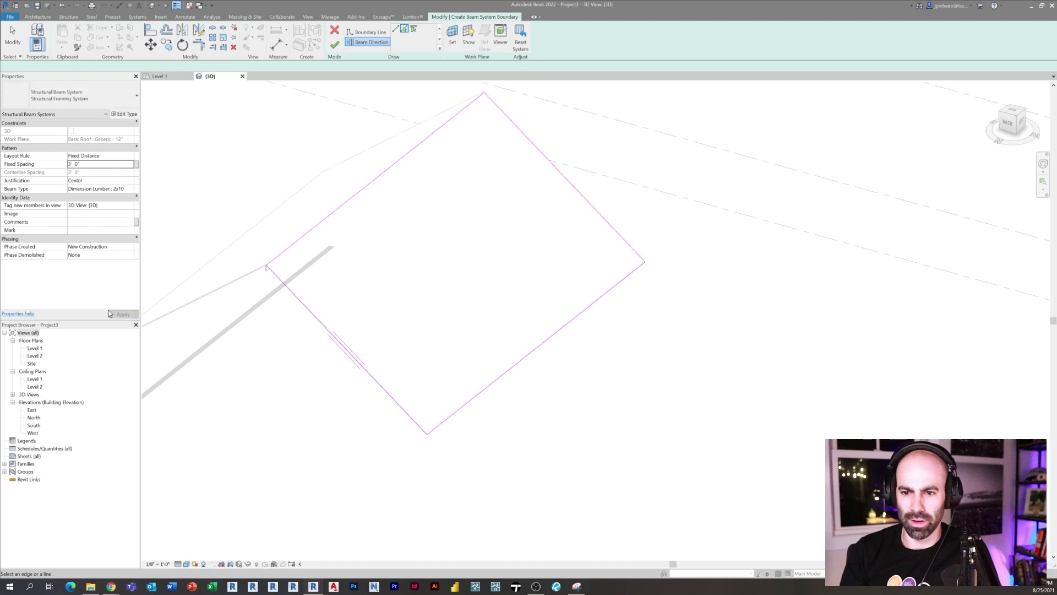
pyautogui.click(336, 45)
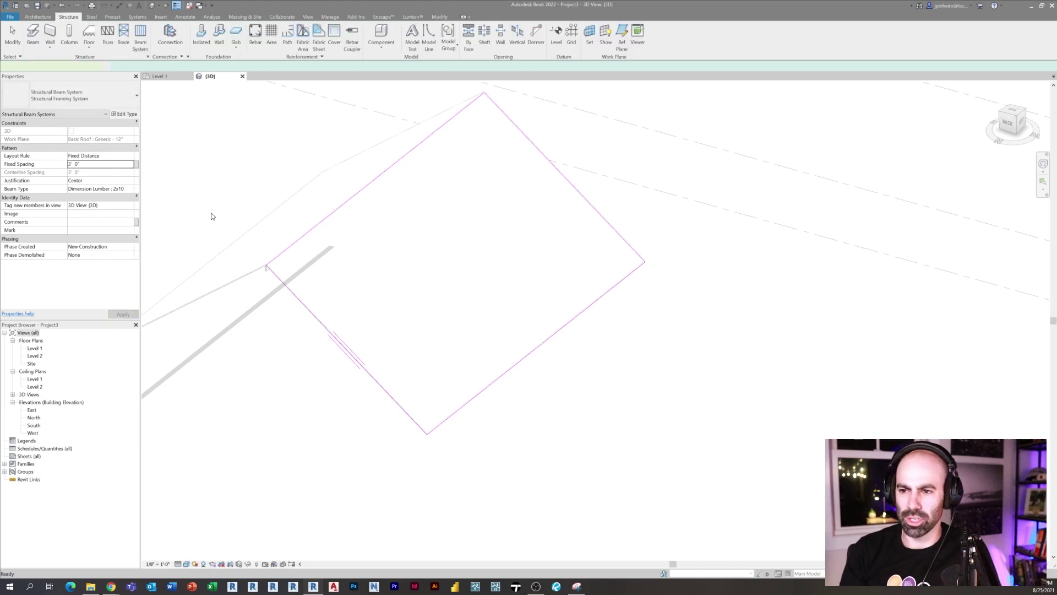
# Examine how the 2x10 rafters lie under the roof slope and meet the ridge beam
pyautogui.keyDown('shift'); pyautogui.moveTo(264, 424); pyautogui.dragTo(299, 378, button='middle'); pyautogui.keyUp('shift')
pyautogui.press('Escape')
pyautogui.scroll(6, 253, 242)
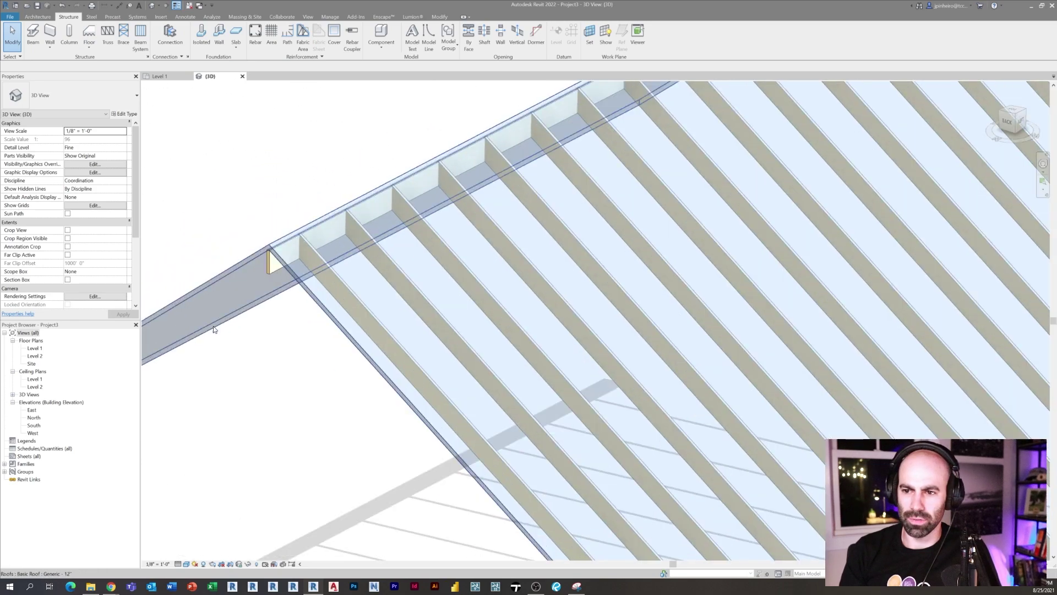
pyautogui.scroll(-2, 270, 474)
pyautogui.moveTo(793, 352); pyautogui.dragTo(522, 403, button='middle')
pyautogui.scroll(-6, 522, 402)
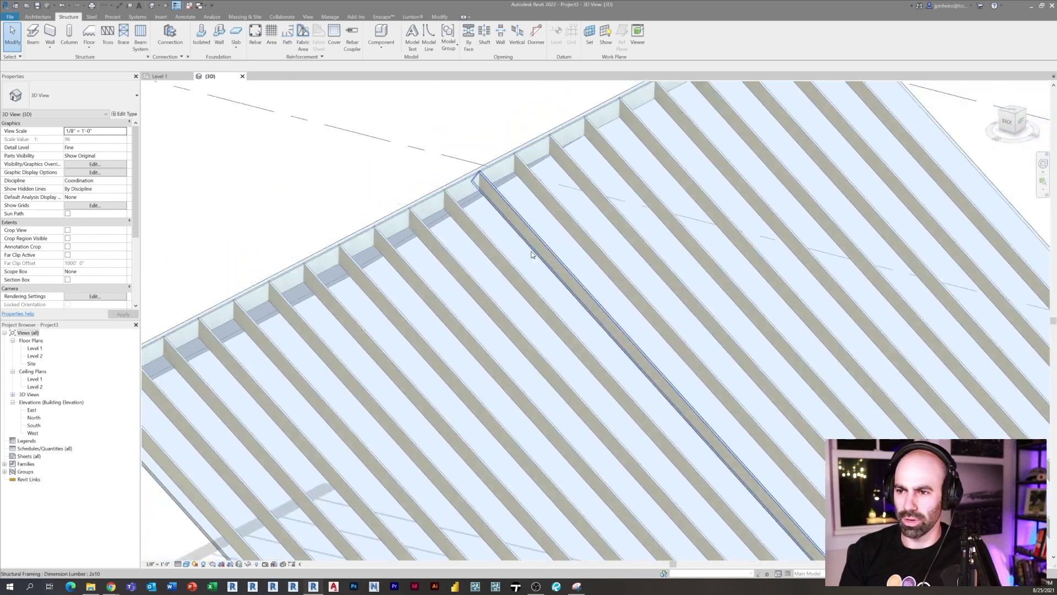
pyautogui.keyDown('shift'); pyautogui.moveTo(538, 302); pyautogui.dragTo(472, 231, button='middle'); pyautogui.keyUp('shift')
pyautogui.scroll(3, 413, 356)
# Lower the gable roof's slope to about 7 53/64" / 12" by moving its ridge down
pyautogui.click(366, 311)
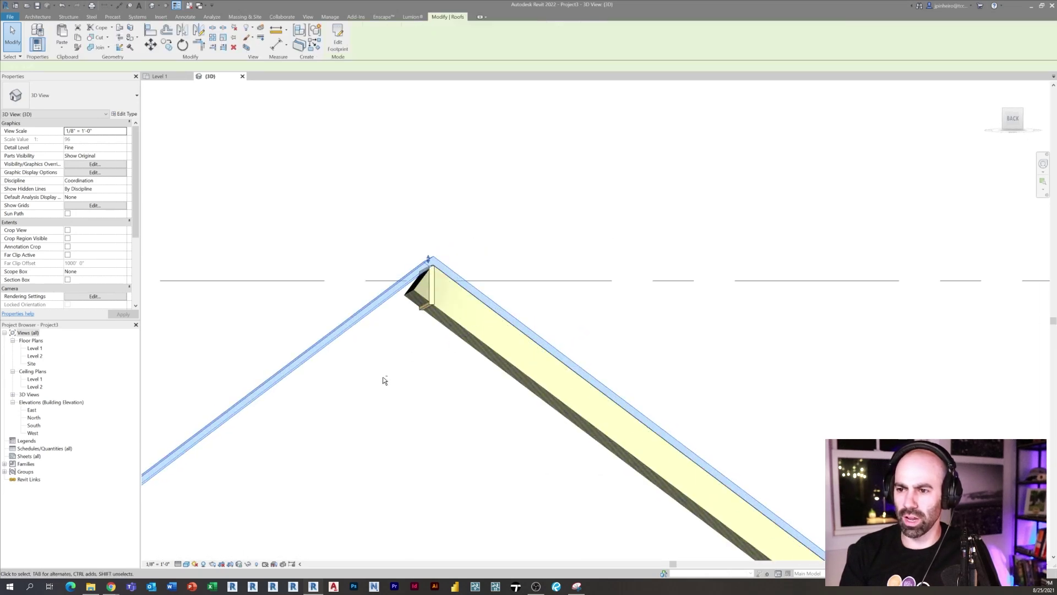
pyautogui.keyDown('shift'); pyautogui.moveTo(382, 376); pyautogui.dragTo(424, 375, button='middle'); pyautogui.keyUp('shift')
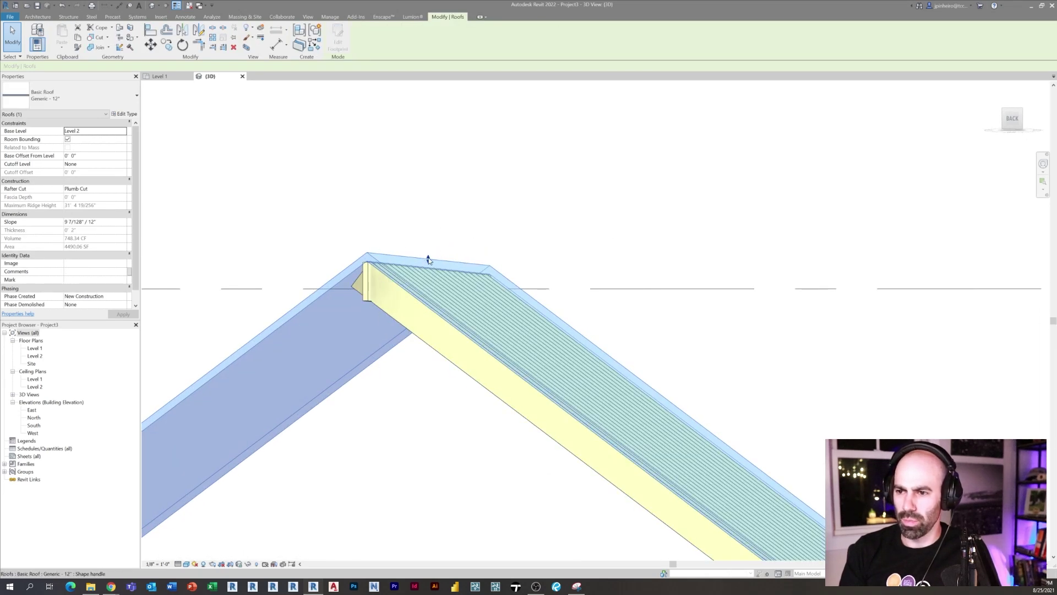
pyautogui.moveTo(428, 259); pyautogui.dragTo(425, 378)
pyautogui.moveTo(461, 335); pyautogui.dragTo(517, 176, button='middle')
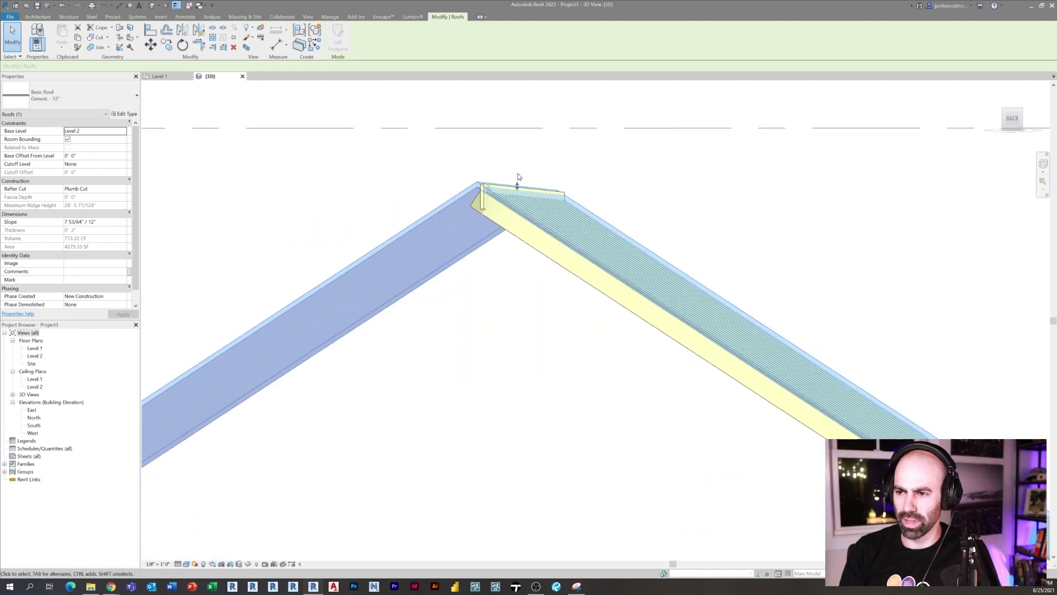
# Steepen the gable roof's slope to about 8 43/64" / 12" by raising its ridge
pyautogui.moveTo(507, 308); pyautogui.dragTo(540, 165)
pyautogui.scroll(4, 492, 155)
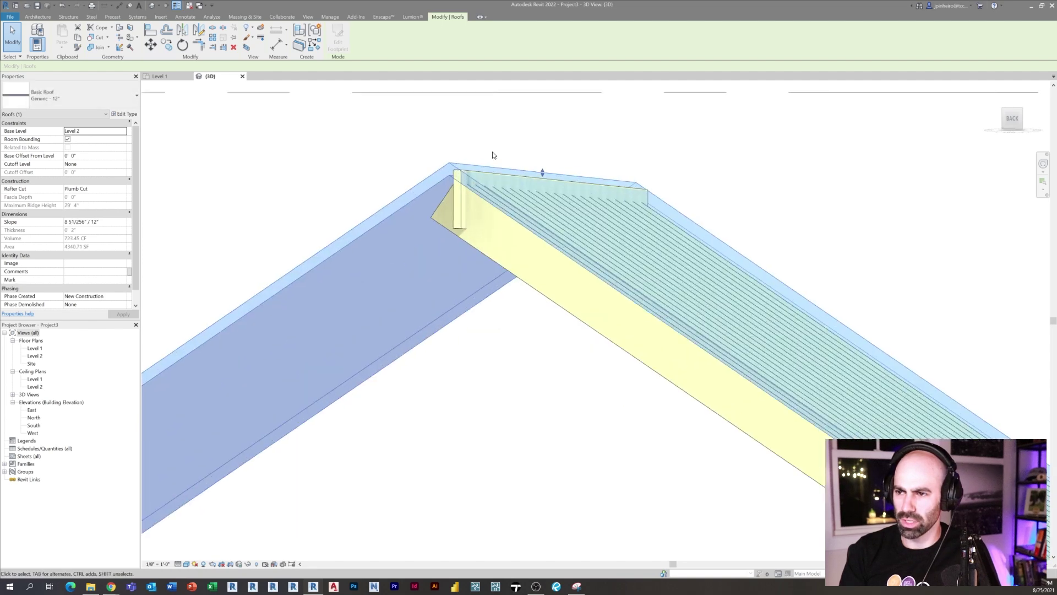
pyautogui.scroll(-2, 469, 167)
pyautogui.moveTo(568, 135); pyautogui.dragTo(493, 249, button='middle')
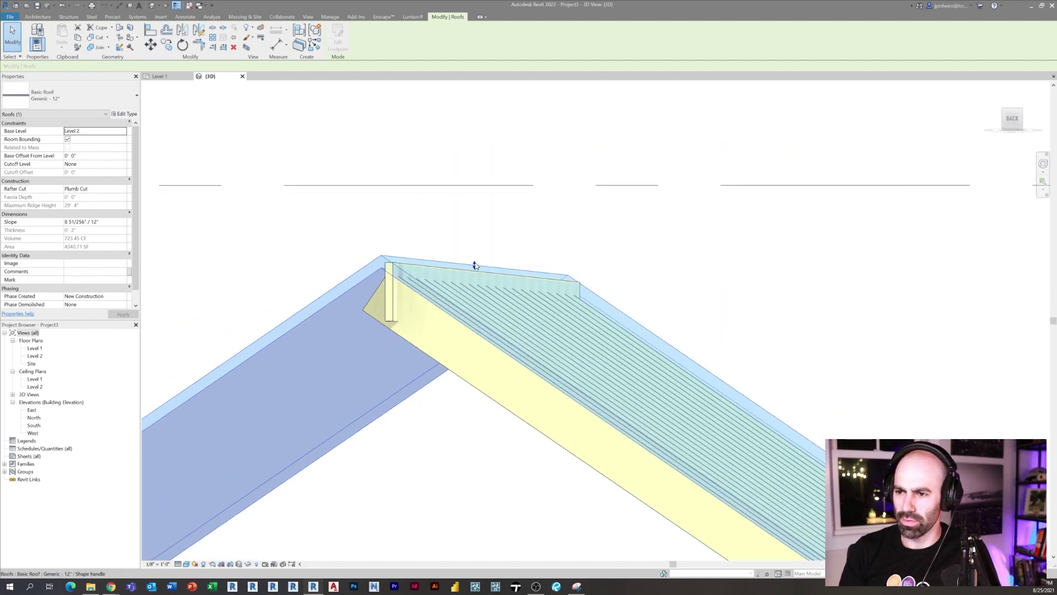
pyautogui.moveTo(475, 198); pyautogui.dragTo(475, 198)
pyautogui.scroll(-3, 387, 347)
# Examine how the 2x10 rafters meet and run past the 2x12 ridge beam under the roof peak
pyautogui.keyDown('shift'); pyautogui.moveTo(411, 330); pyautogui.dragTo(550, 296, button='middle'); pyautogui.keyUp('shift')
pyautogui.scroll(-3, 490, 293)
pyautogui.scroll(3, 541, 292)
pyautogui.click(431, 292)
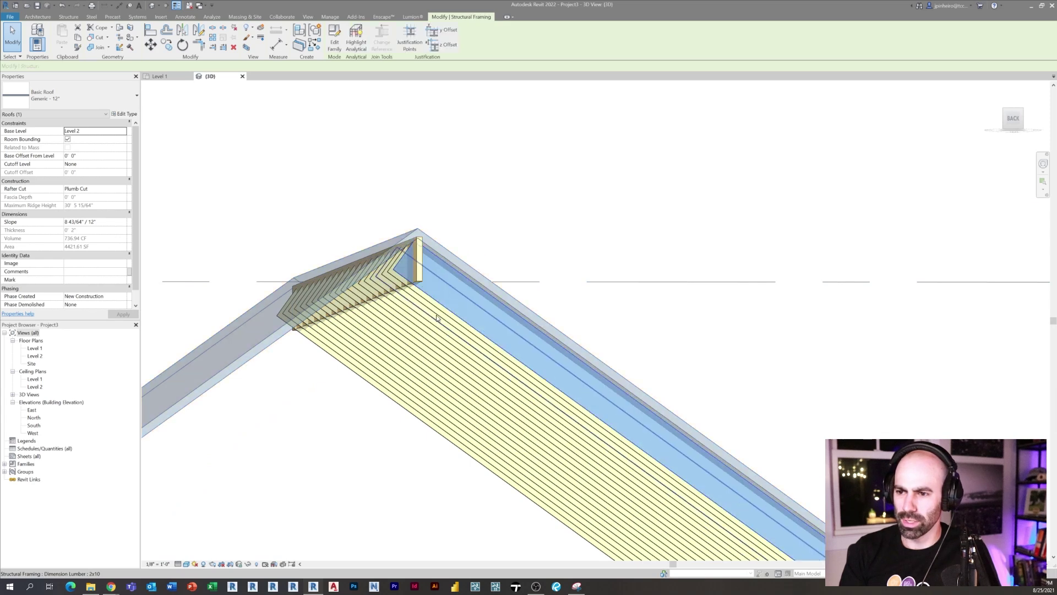
pyautogui.scroll(2, 422, 280)
pyautogui.scroll(5, 424, 307)
pyautogui.press('Escape')
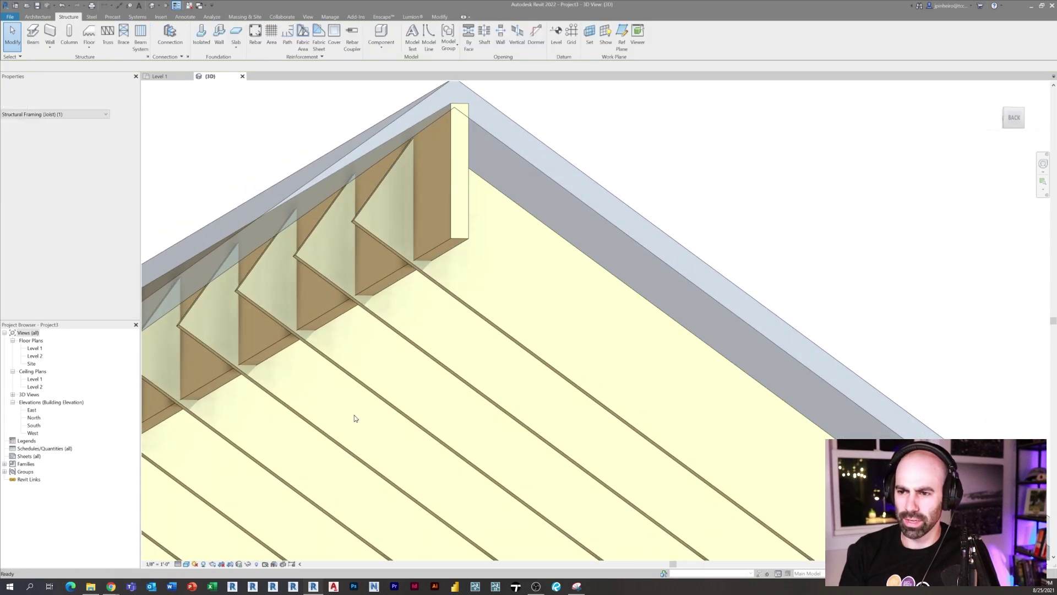
pyautogui.moveTo(354, 420); pyautogui.dragTo(431, 279, button='middle')
pyautogui.scroll(2, 431, 279)
pyautogui.moveTo(472, 241); pyautogui.dragTo(426, 315, button='middle')
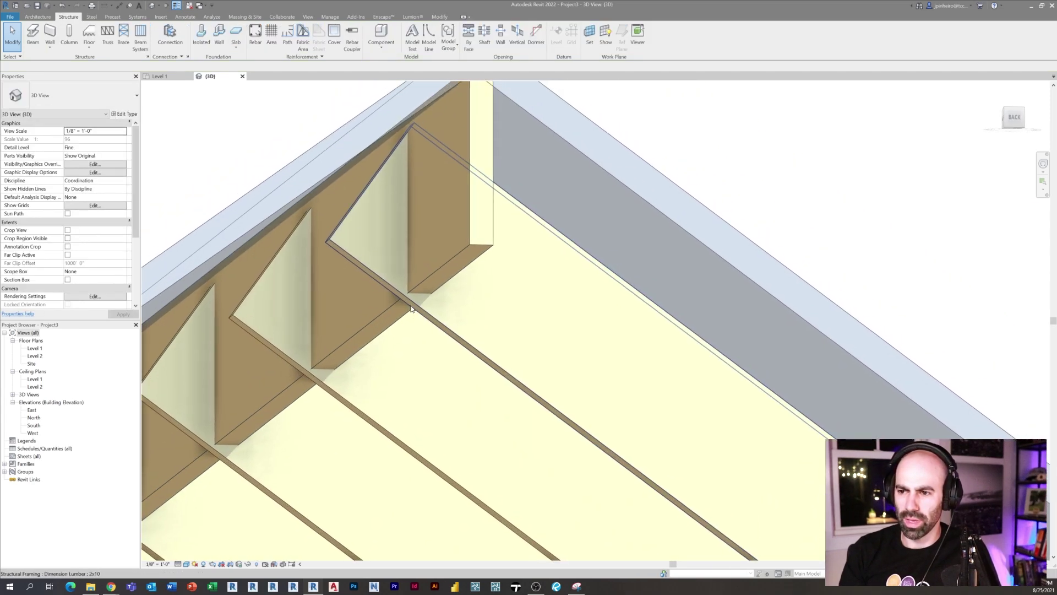
pyautogui.scroll(-3, 426, 312)
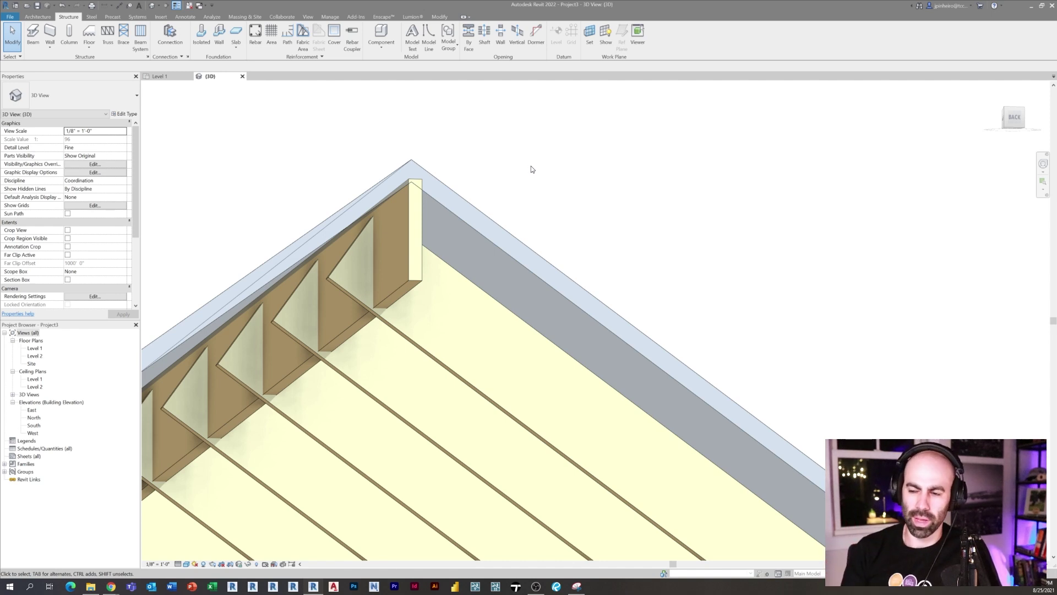
pyautogui.moveTo(459, 207); pyautogui.dragTo(444, 226, button='middle')
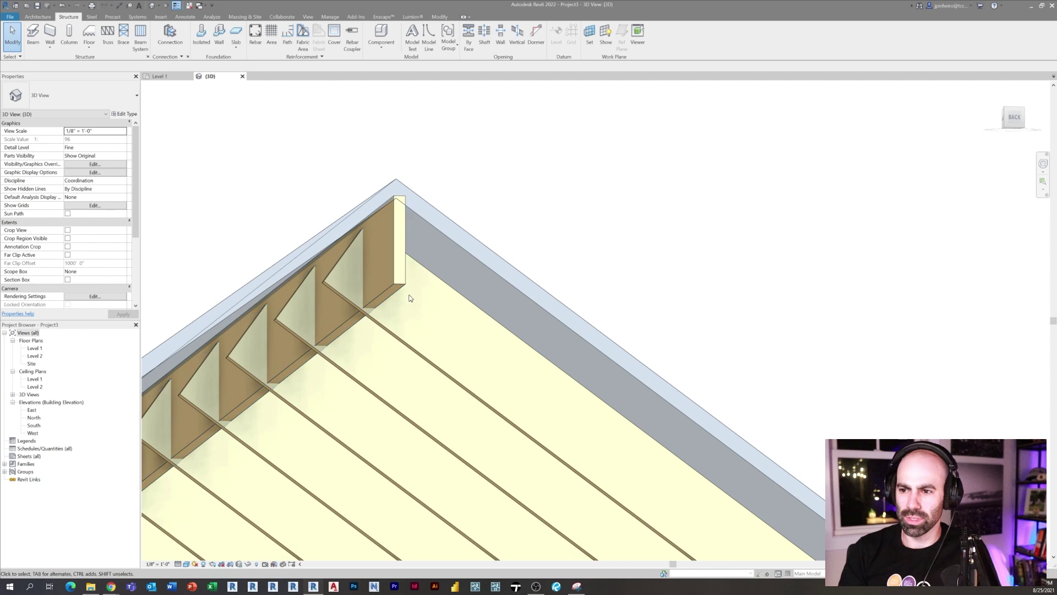
pyautogui.click(406, 318)
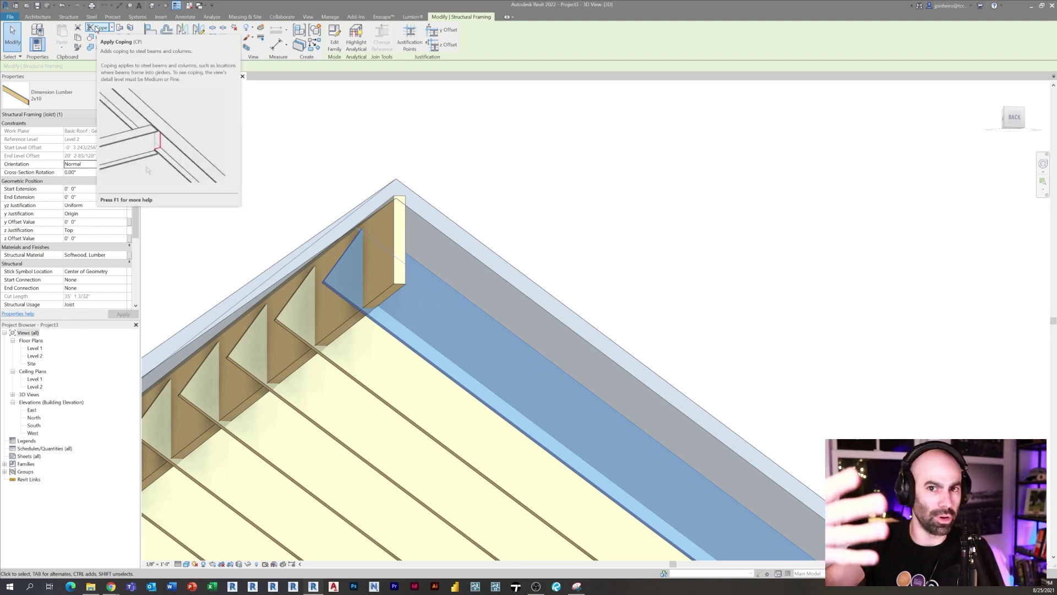
pyautogui.click(484, 135)
pyautogui.scroll(-1, 483, 136)
pyautogui.moveTo(483, 137); pyautogui.dragTo(529, 149, button='middle')
pyautogui.moveTo(509, 192); pyautogui.dragTo(521, 207, button='middle')
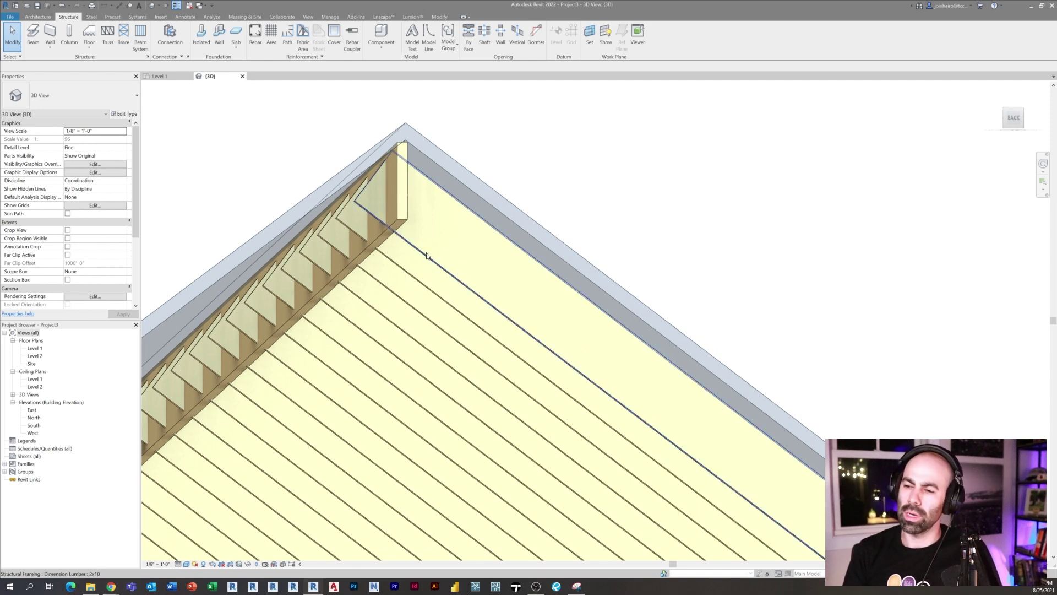
pyautogui.keyDown('shift'); pyautogui.moveTo(425, 252); pyautogui.dragTo(302, 254, button='middle'); pyautogui.keyUp('shift')
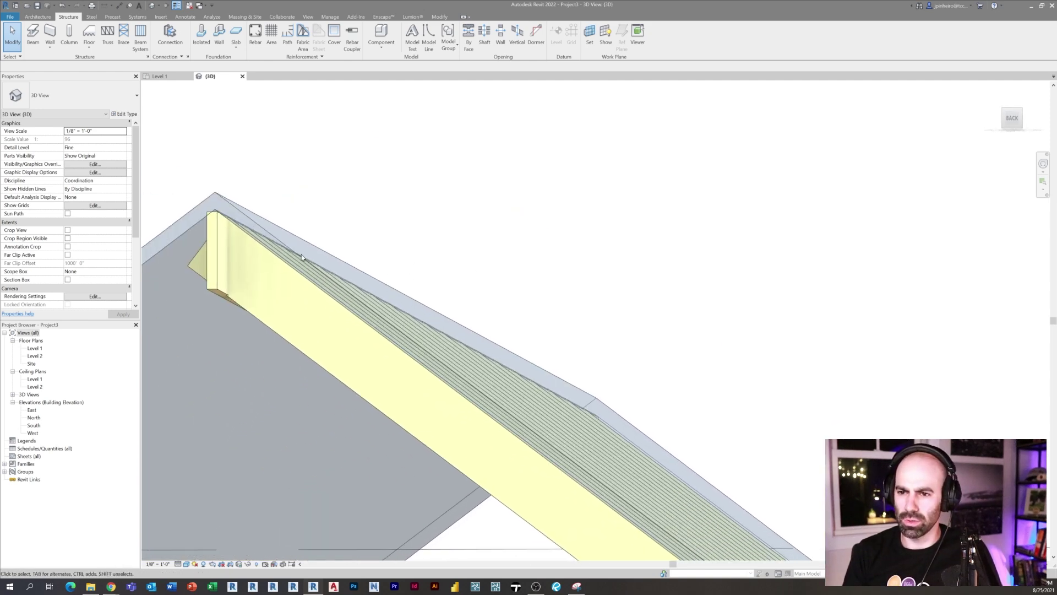
# Move the 2x12 ridge beam so its top centre point sits at the inner apex of the roof's underside
pyautogui.click(301, 256)
pyautogui.click(1010, 119)
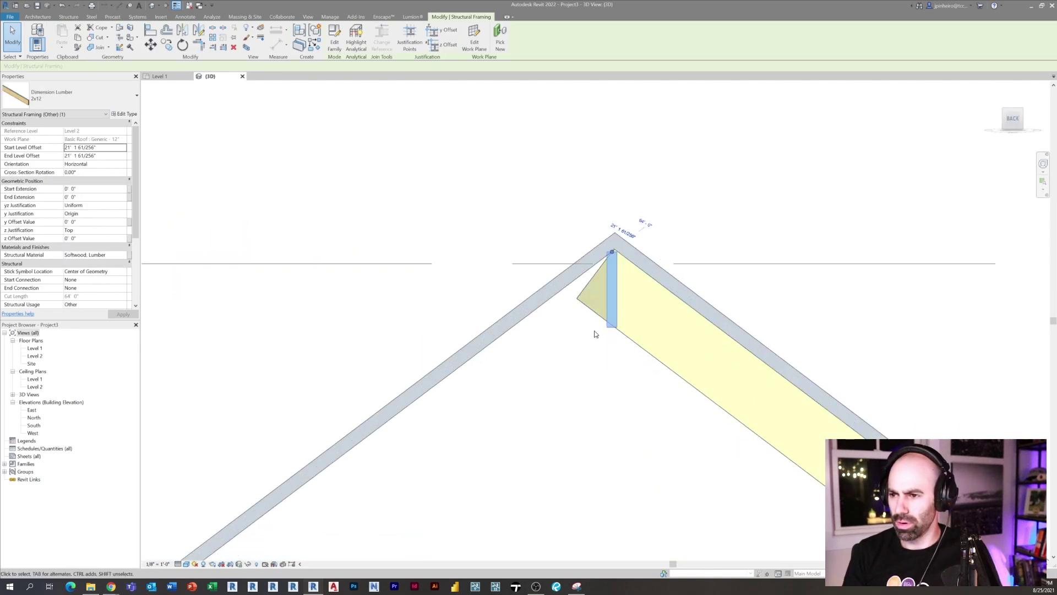
pyautogui.scroll(6, 570, 369)
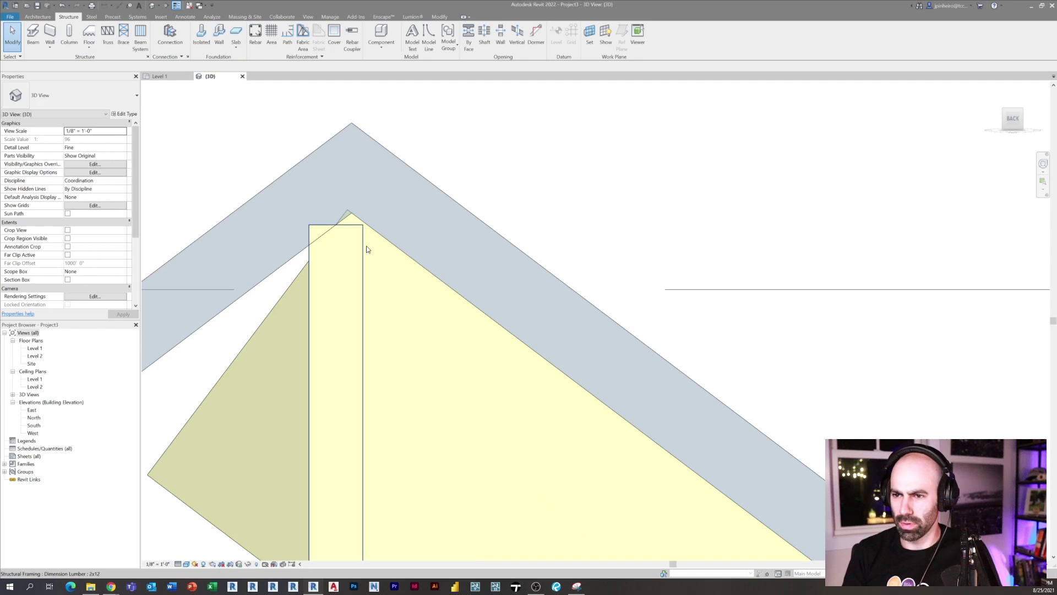
pyautogui.scroll(2, 331, 227)
pyautogui.moveTo(332, 227); pyautogui.dragTo(285, 246, button='middle')
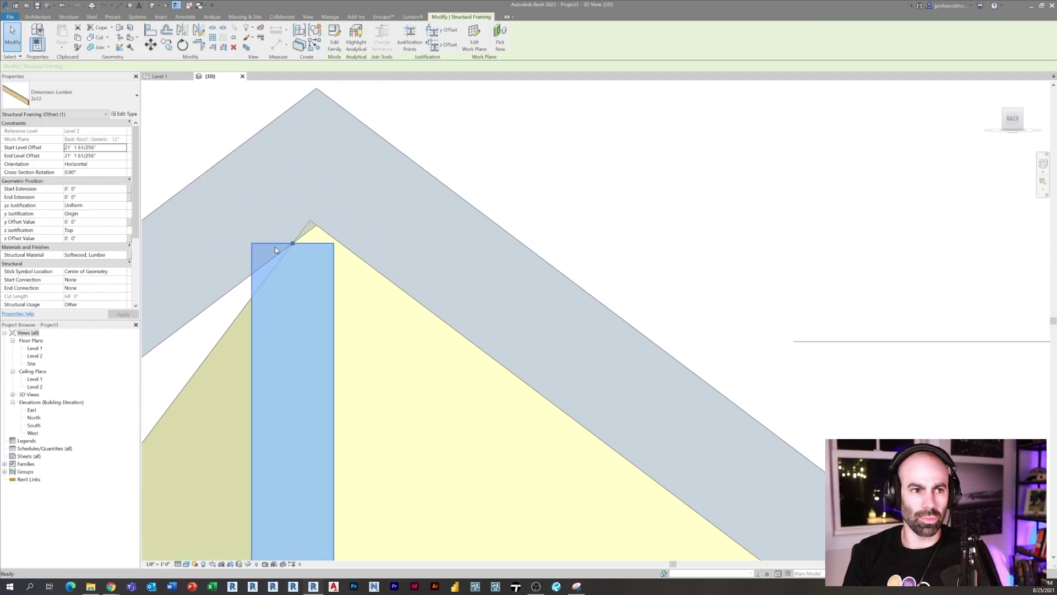
pyautogui.press('m')
pyautogui.press('v')
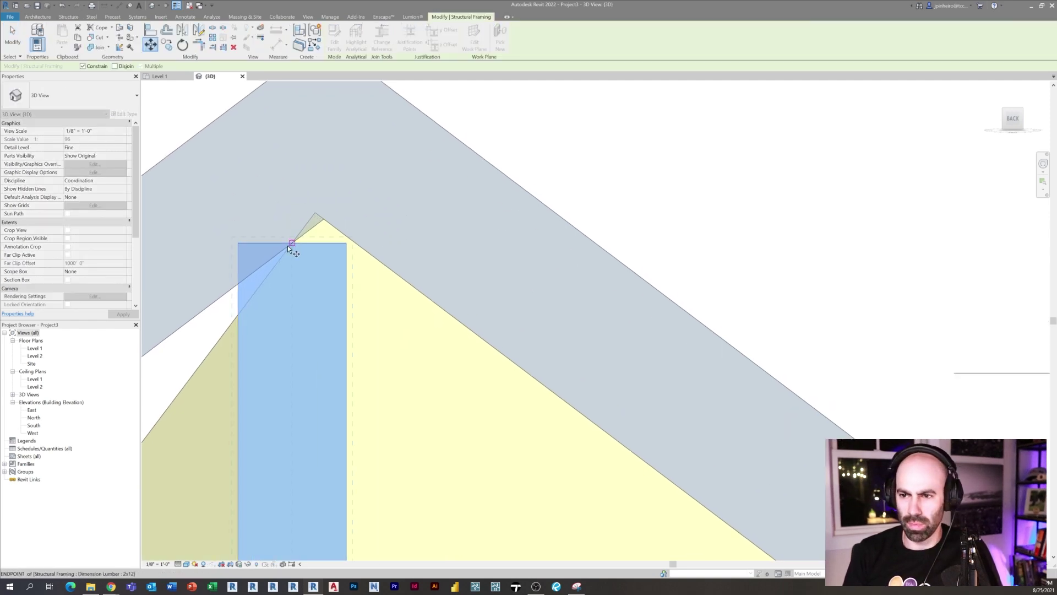
pyautogui.scroll(1, 292, 243)
pyautogui.click(323, 220)
pyautogui.scroll(-5, 343, 259)
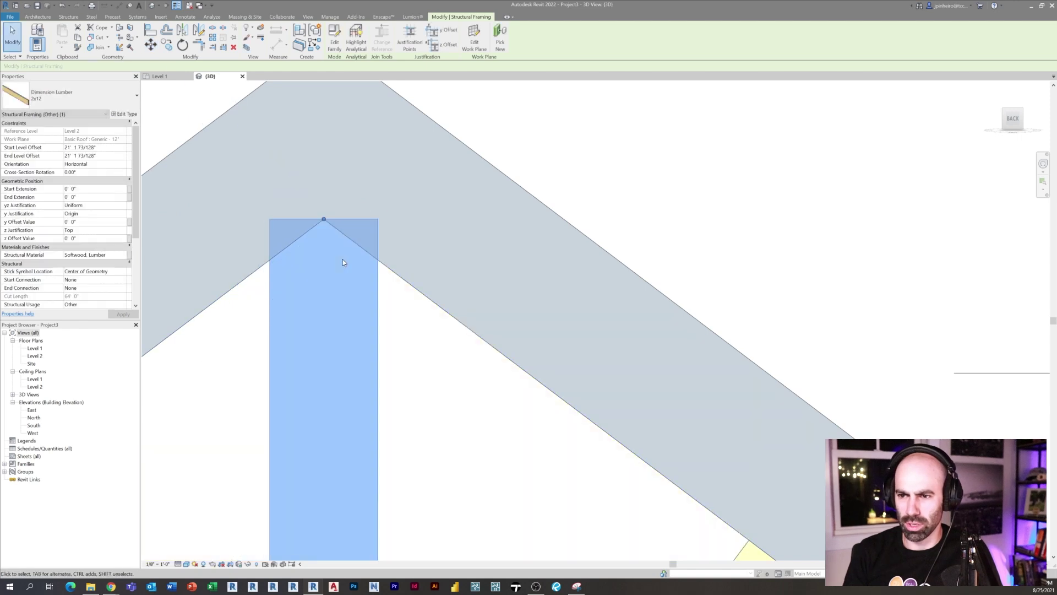
pyautogui.click(297, 396)
pyautogui.scroll(-1, 297, 397)
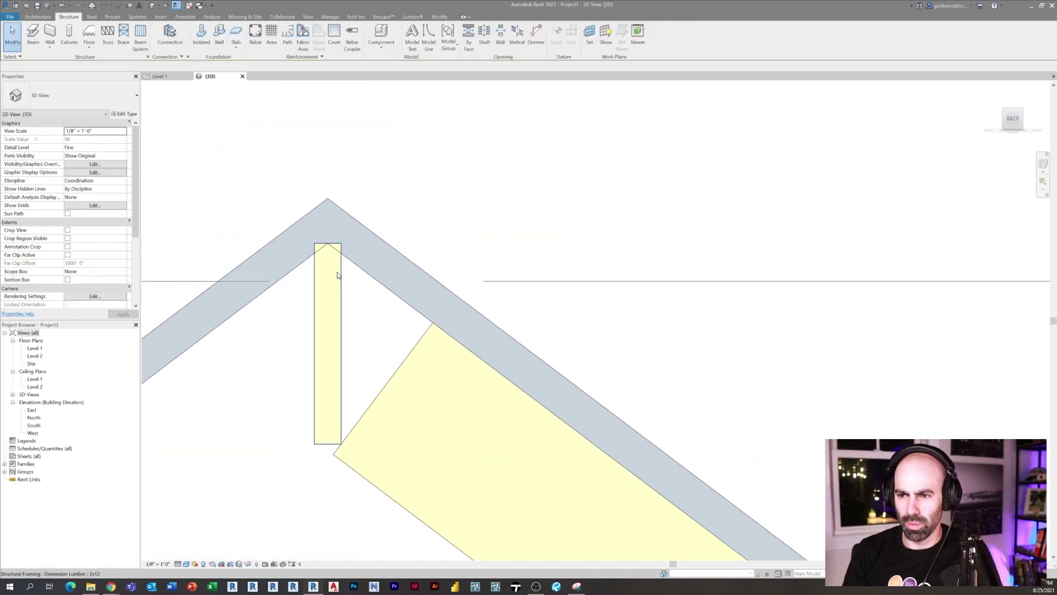
# Lower the ridge beam below the roof's inner apex with a z offset of -0.5"
pyautogui.click(347, 311)
pyautogui.scroll(5, 337, 254)
pyautogui.scroll(-3, 94, 231)
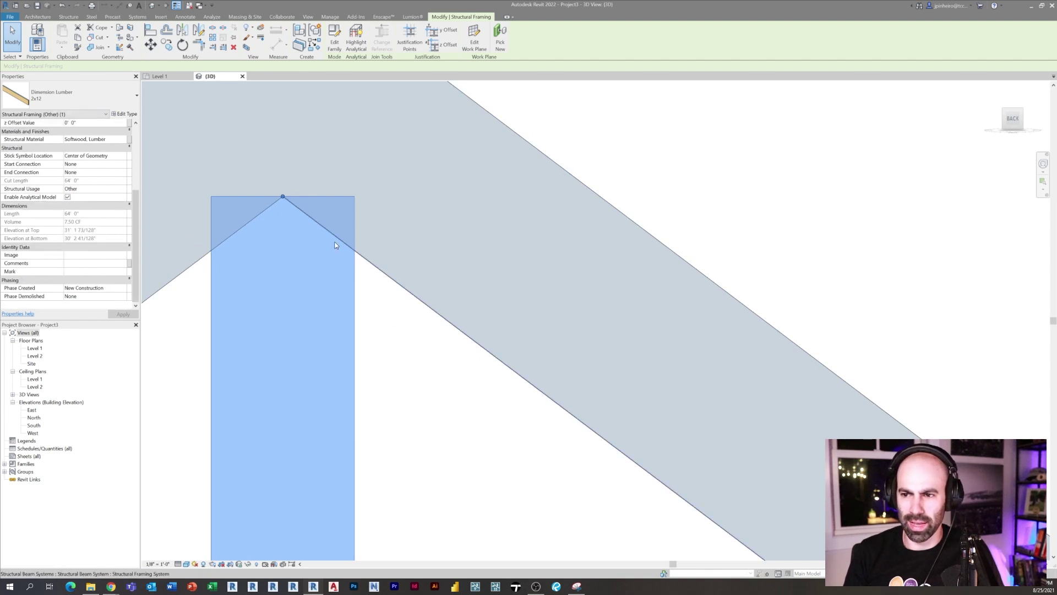
pyautogui.scroll(-2, 368, 271)
pyautogui.moveTo(391, 308); pyautogui.dragTo(312, 207, button='middle')
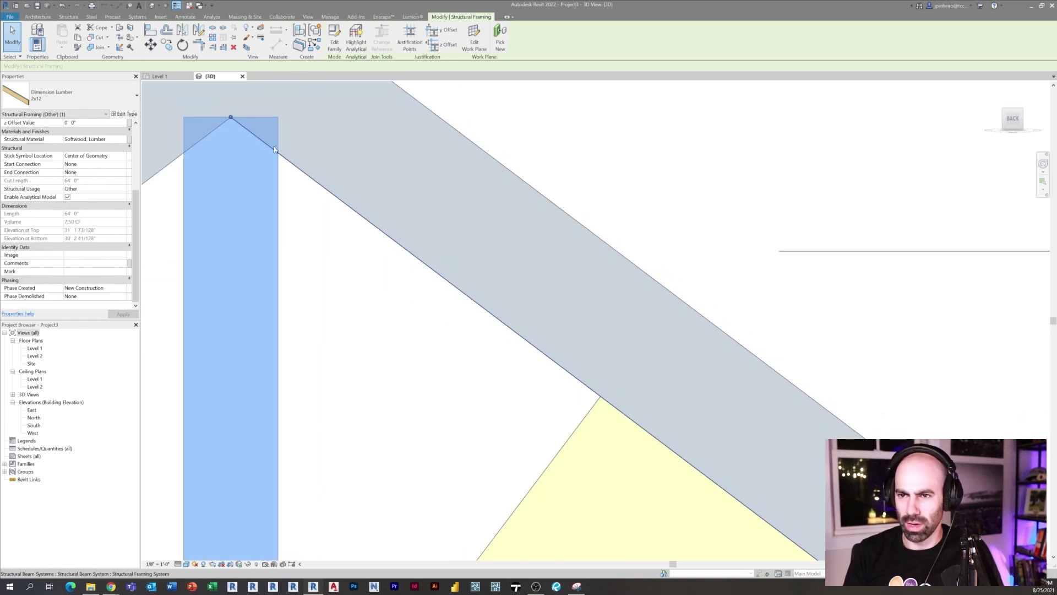
pyautogui.scroll(3, 275, 144)
pyautogui.moveTo(279, 139); pyautogui.dragTo(331, 248, button='middle')
pyautogui.scroll(3, 78, 247)
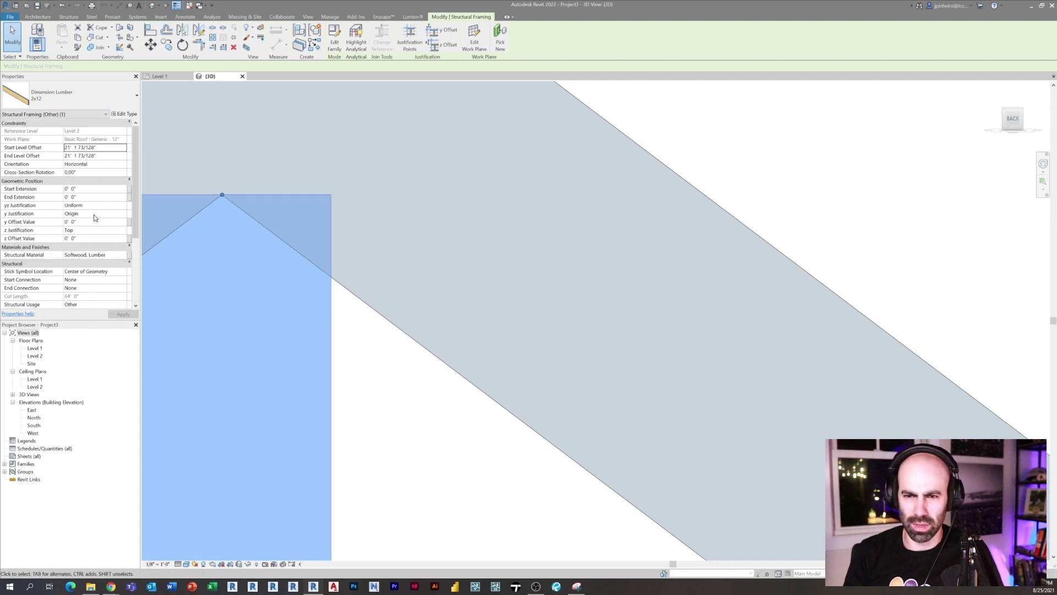
pyautogui.click(94, 238)
pyautogui.write('-/')
pyautogui.press('Return')
pyautogui.press('Return')
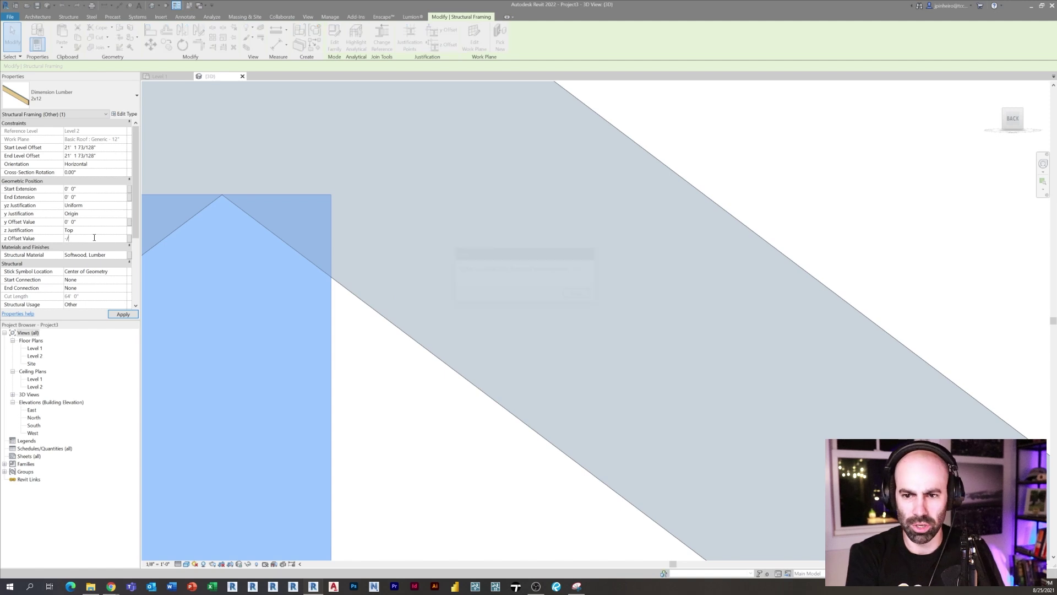
pyautogui.press('BackSpace')
pyautogui.write('.5"')
# Set the ridge beam's z offset to -5/8" so its top corners clear the roof's underside
pyautogui.scroll(-1, 572, 240)
pyautogui.scroll(2, 390, 270)
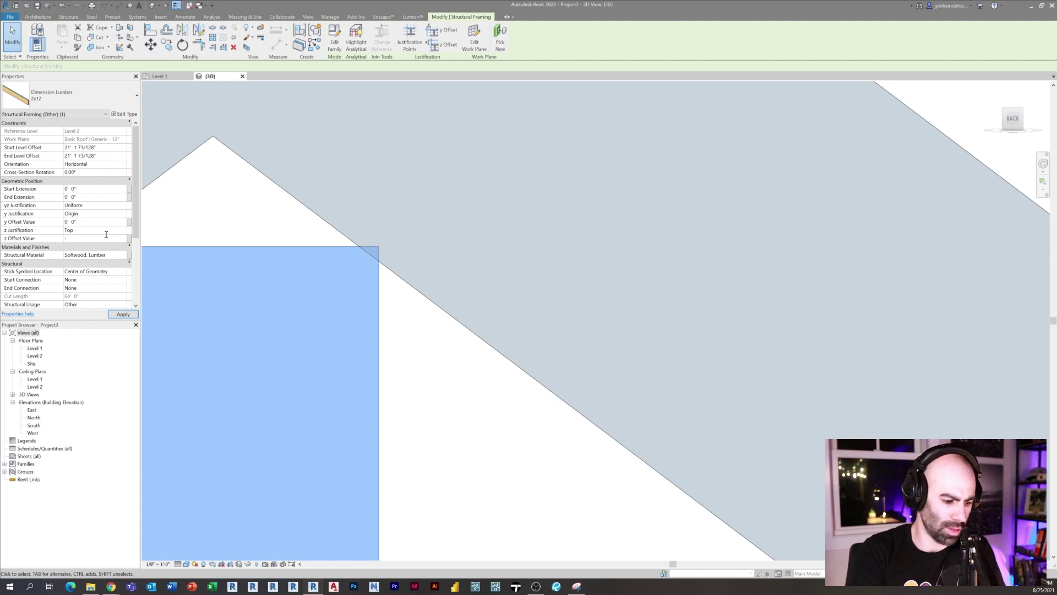
pyautogui.press('Return')
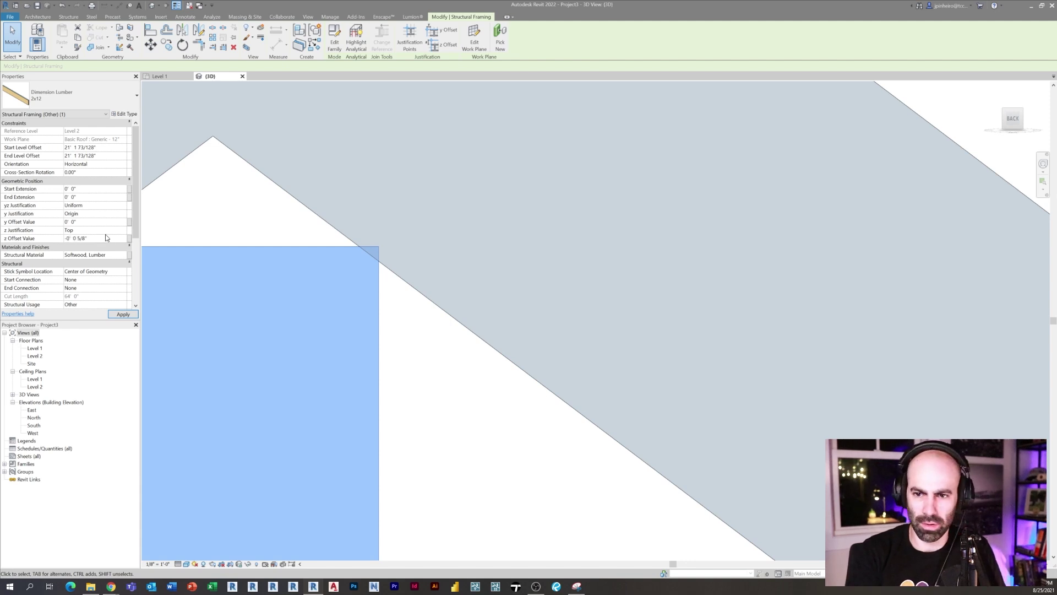
pyautogui.scroll(-4, 398, 308)
pyautogui.moveTo(398, 331); pyautogui.dragTo(424, 273, button='middle')
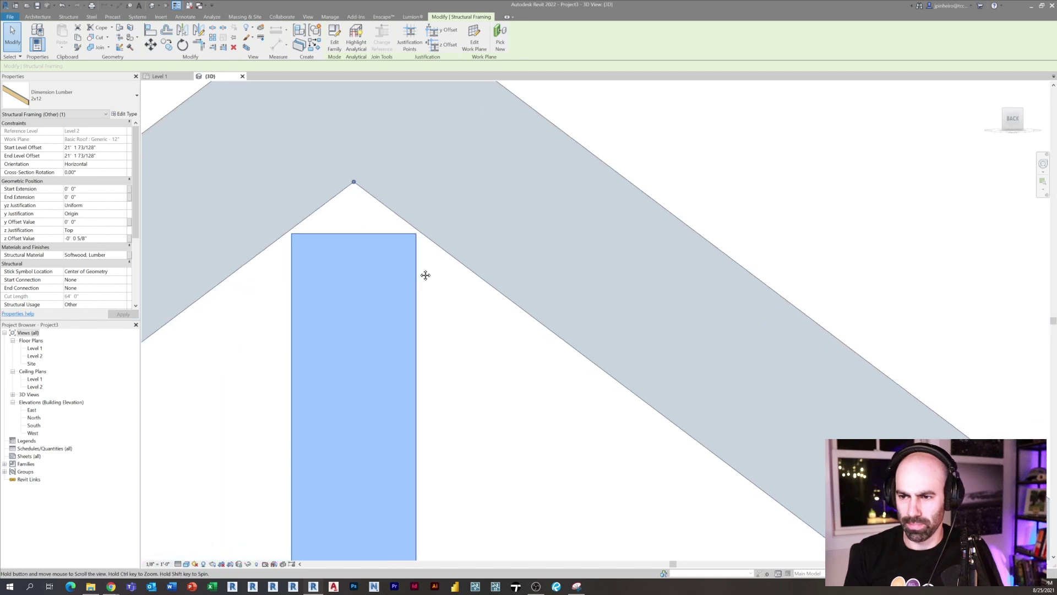
pyautogui.click(427, 280)
# Examine the gap between the ridge beam's side and the square-cut upper ends of the 2x10 rafters
pyautogui.scroll(-2, 435, 292)
pyautogui.moveTo(495, 311); pyautogui.dragTo(358, 246, button='middle')
pyautogui.scroll(-1, 366, 191)
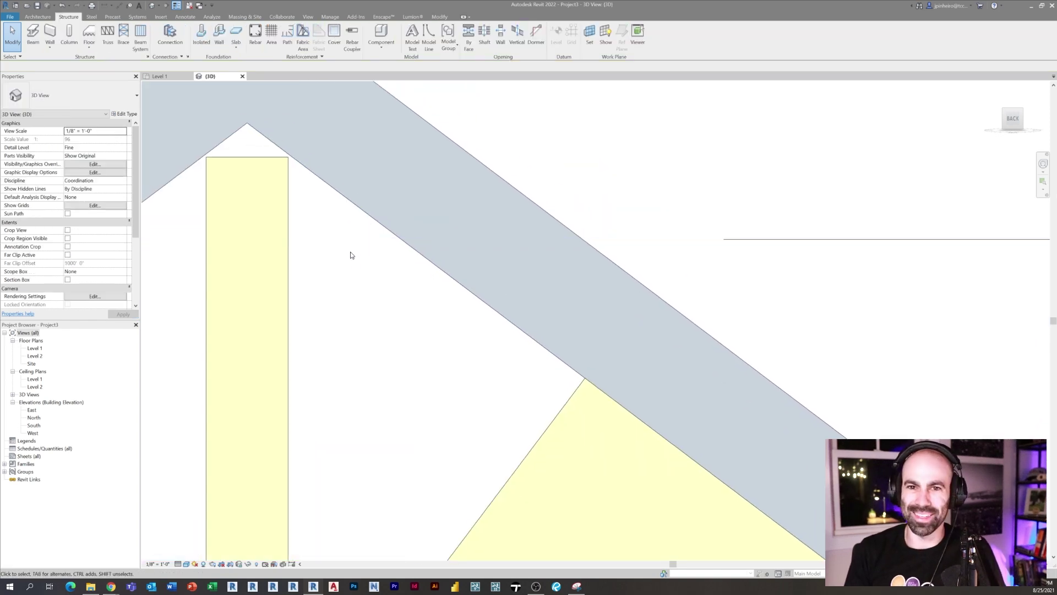
pyautogui.scroll(-5, 349, 253)
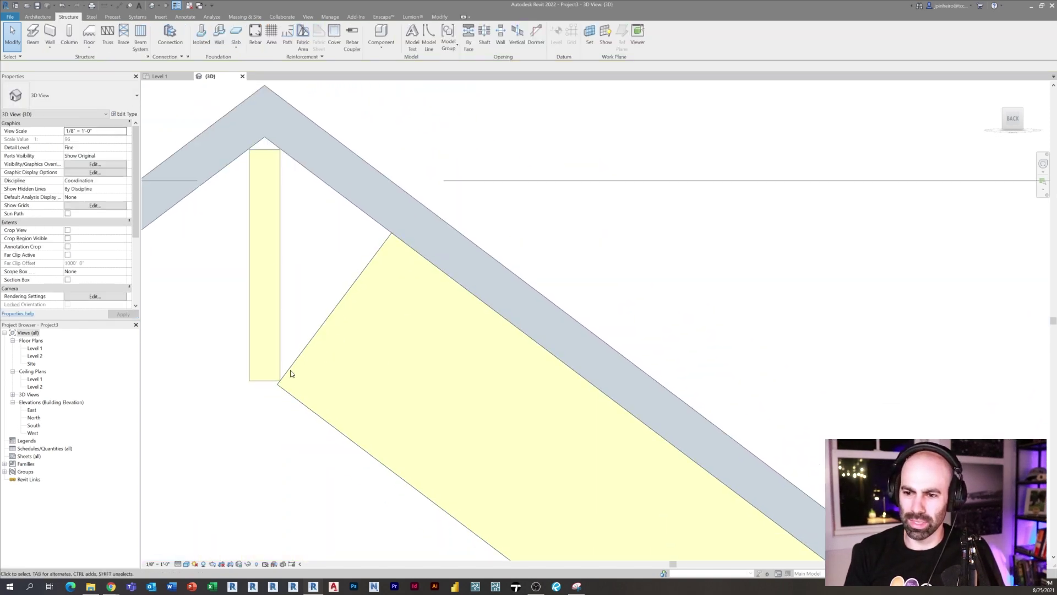
pyautogui.scroll(-2, 289, 236)
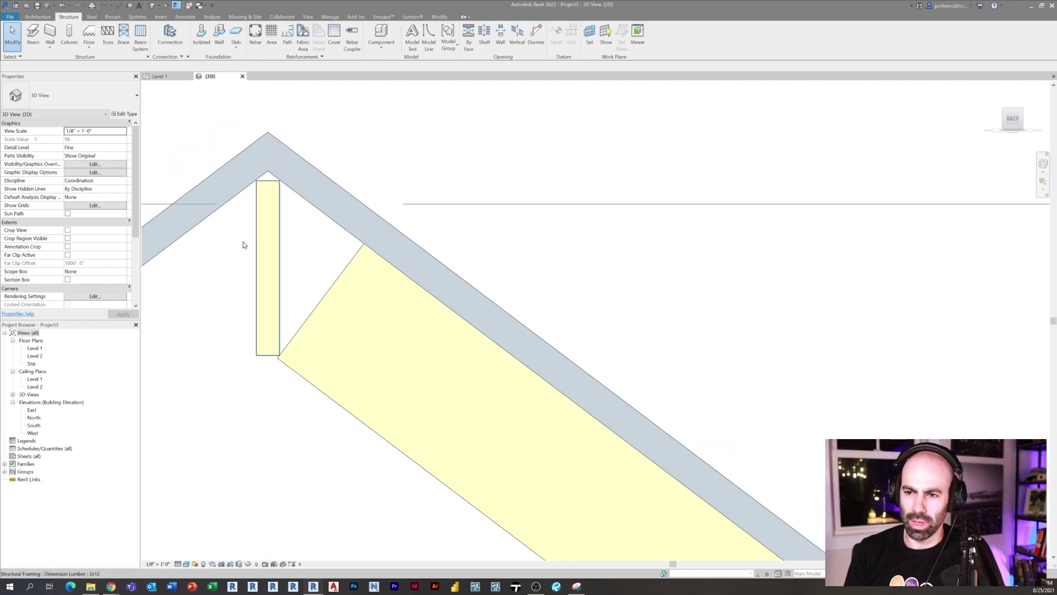
pyautogui.keyDown('shift'); pyautogui.moveTo(295, 286); pyautogui.dragTo(450, 345, button='middle'); pyautogui.keyUp('shift')
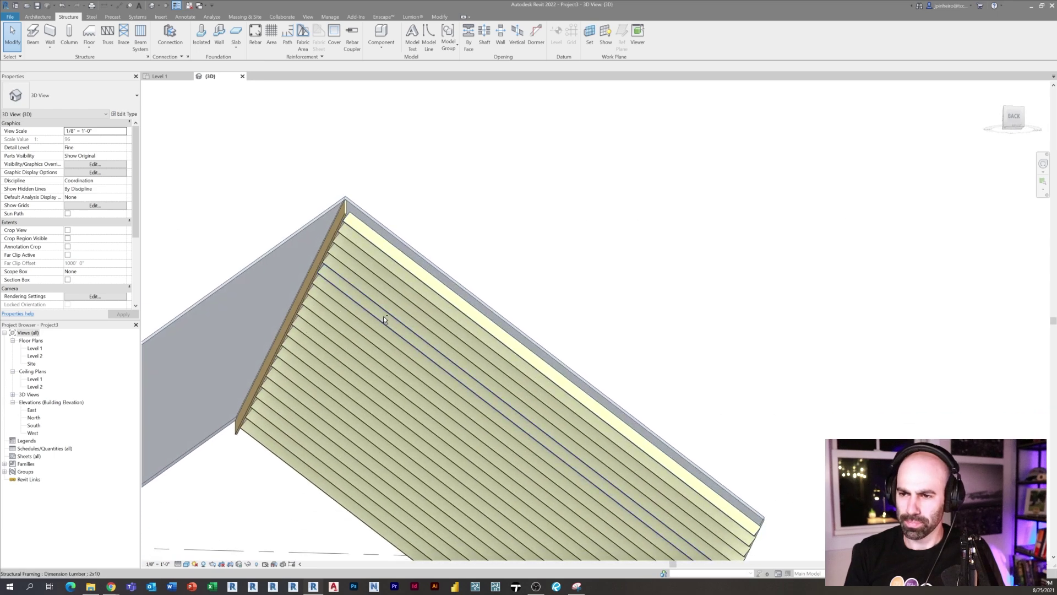
pyautogui.keyDown('shift'); pyautogui.moveTo(383, 316); pyautogui.dragTo(392, 311, button='middle'); pyautogui.keyUp('shift')
pyautogui.scroll(5, 380, 242)
pyautogui.moveTo(396, 242); pyautogui.dragTo(194, 368, button='middle')
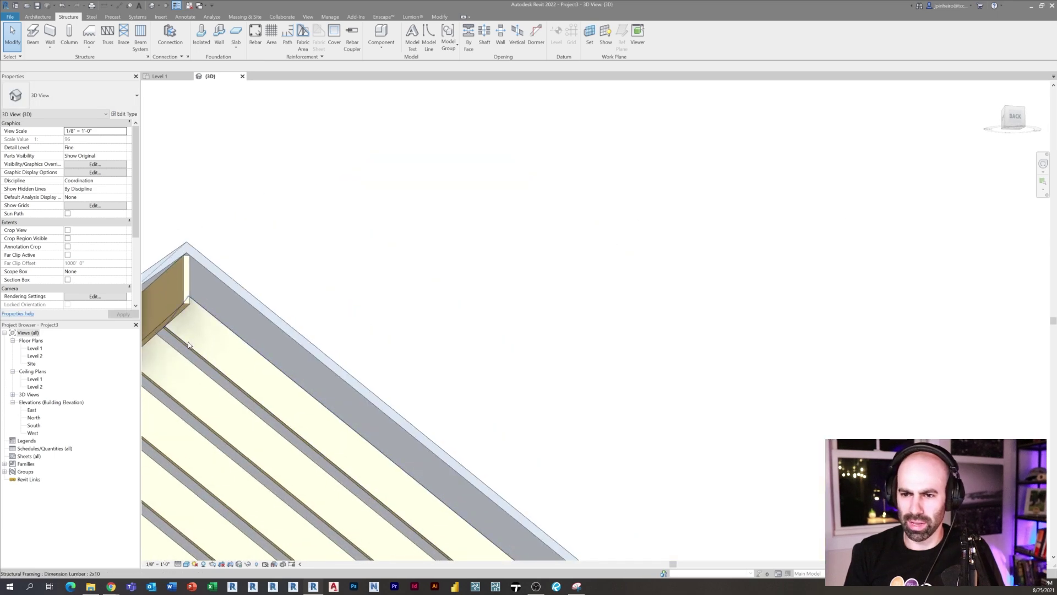
pyautogui.click(189, 344)
pyautogui.moveTo(302, 371); pyautogui.dragTo(427, 390, button='middle')
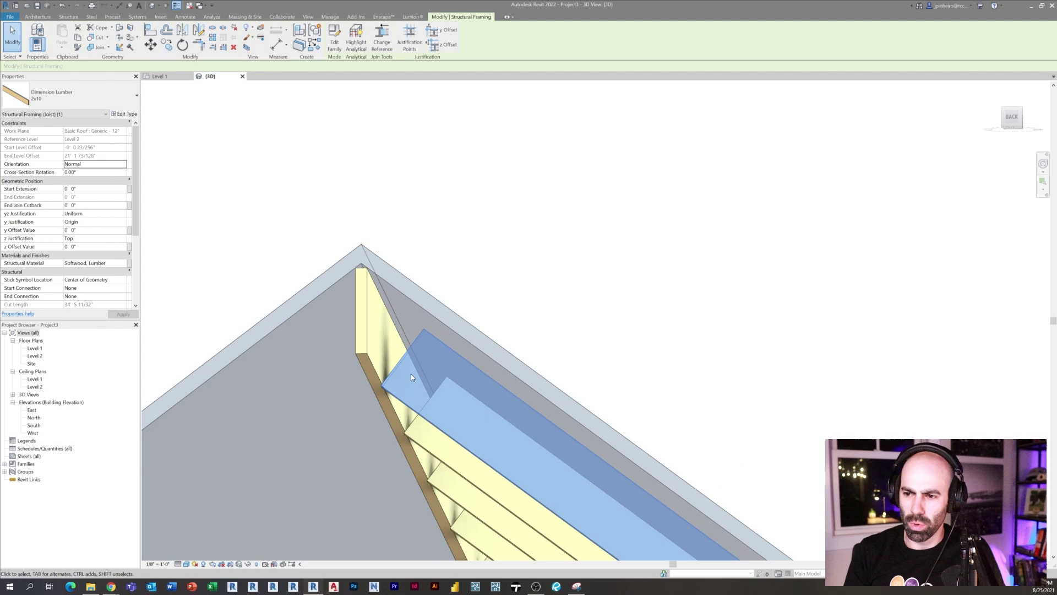
pyautogui.scroll(5, 411, 373)
pyautogui.scroll(-2, 407, 386)
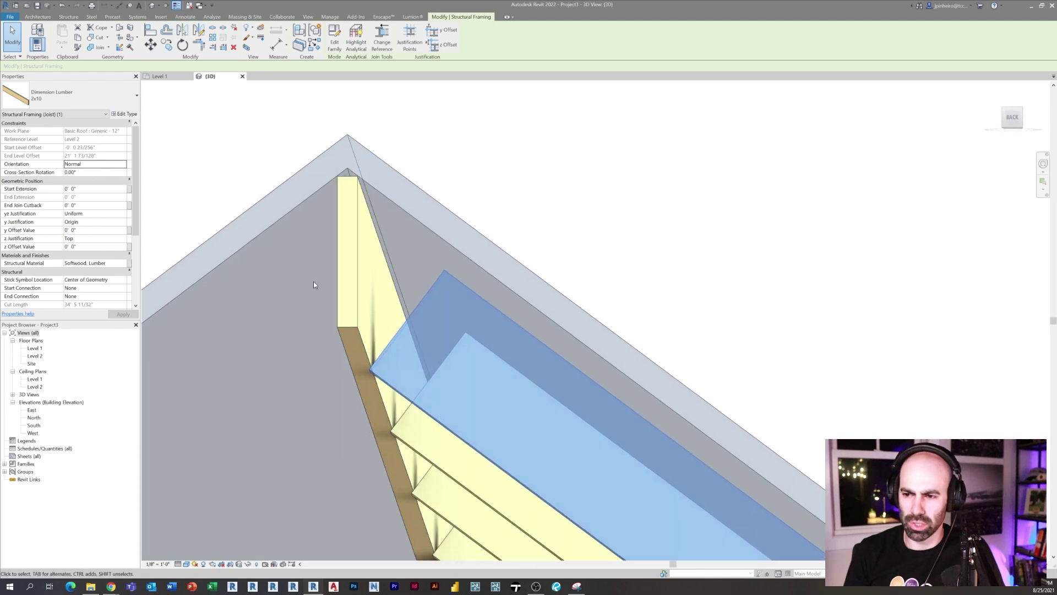
pyautogui.scroll(-6, 313, 285)
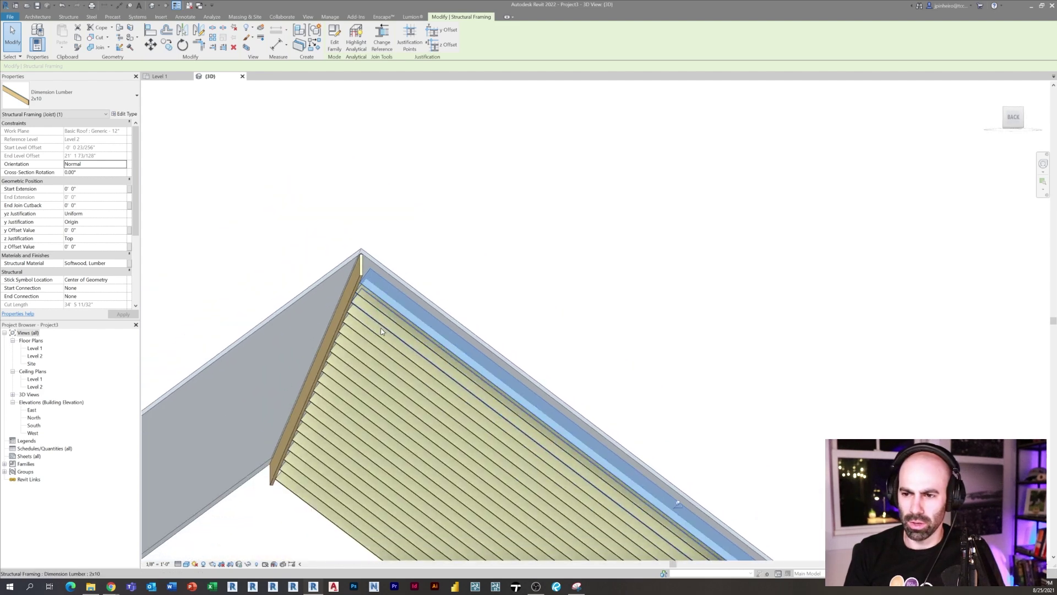
pyautogui.scroll(-2, 381, 331)
# Select all the 2x10 rafters across the roof slope, filtering the selection to structural framing joists only
pyautogui.keyDown('shift'); pyautogui.moveTo(381, 331); pyautogui.dragTo(536, 365, button='middle'); pyautogui.keyUp('shift')
pyautogui.scroll(-2, 407, 310)
pyautogui.moveTo(590, 321); pyautogui.dragTo(359, 471)
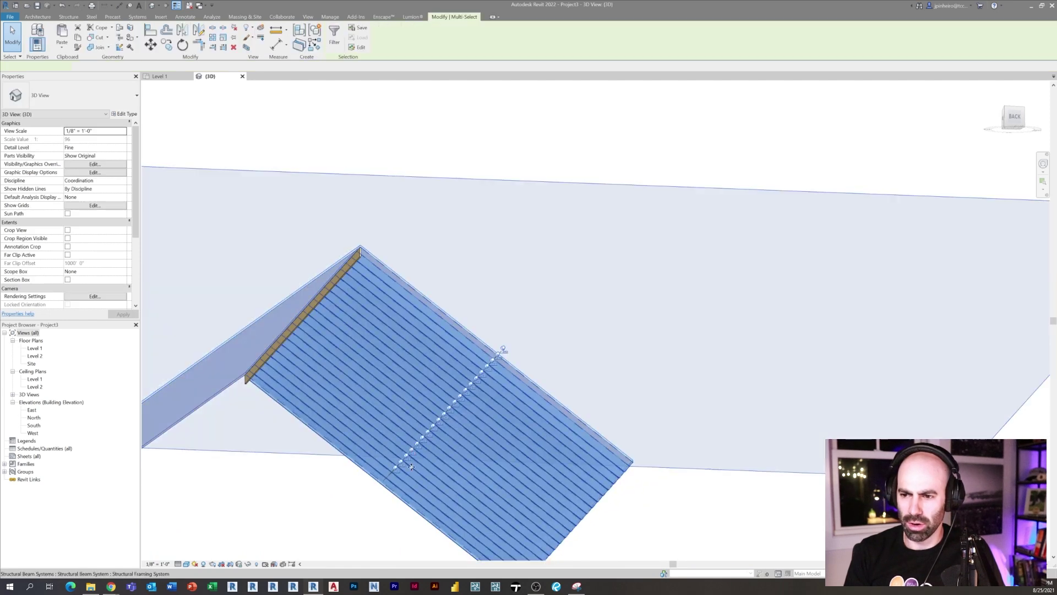
pyautogui.click(333, 39)
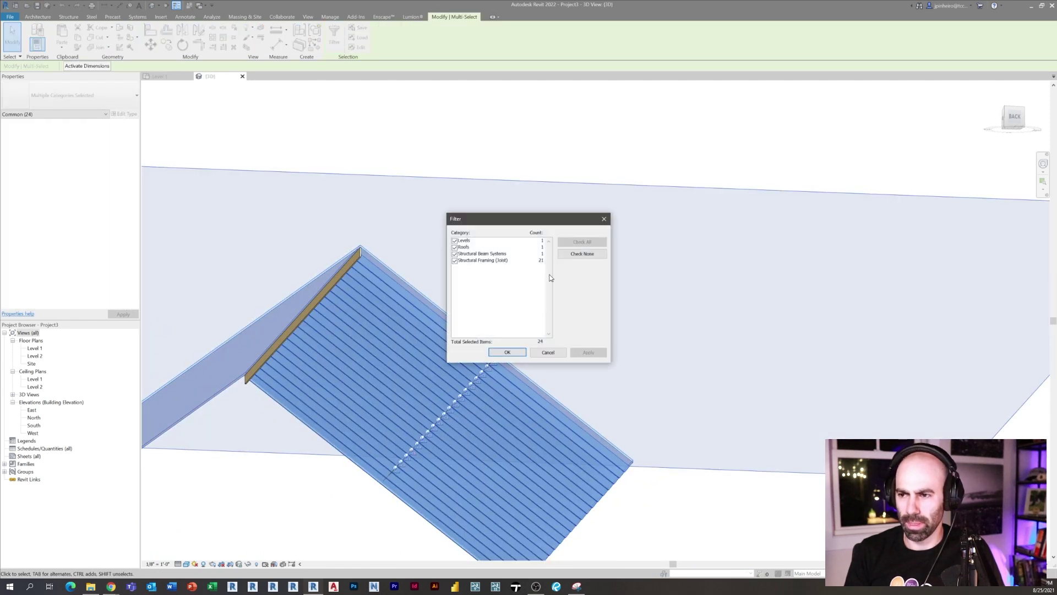
pyautogui.click(455, 261)
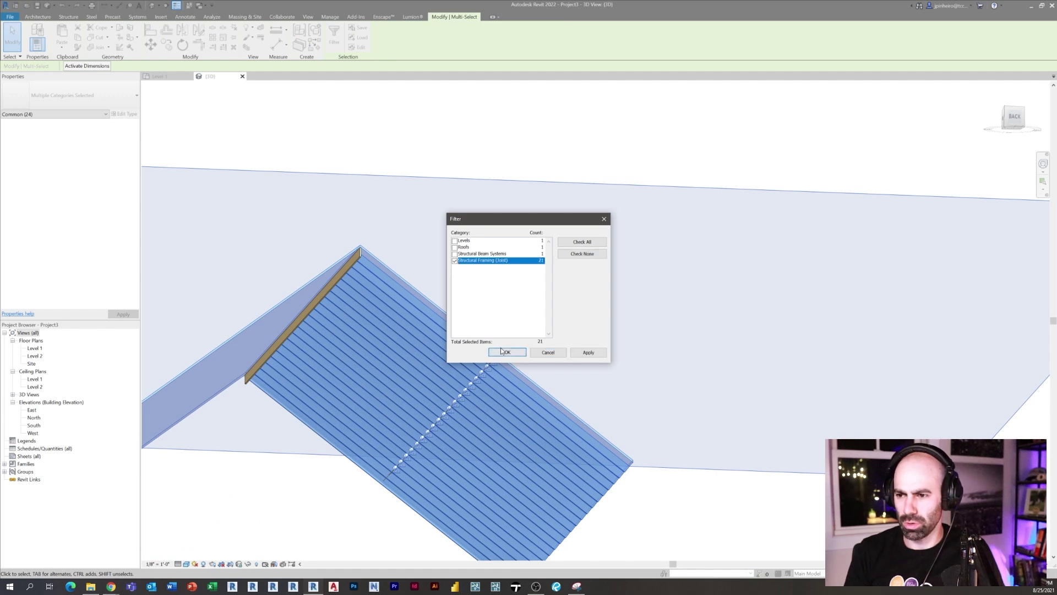
pyautogui.click(505, 352)
# Set the end join cutback of all the selected 2x10 rafters to -1' 0" so they extend through the ridge beam
pyautogui.scroll(5, 430, 271)
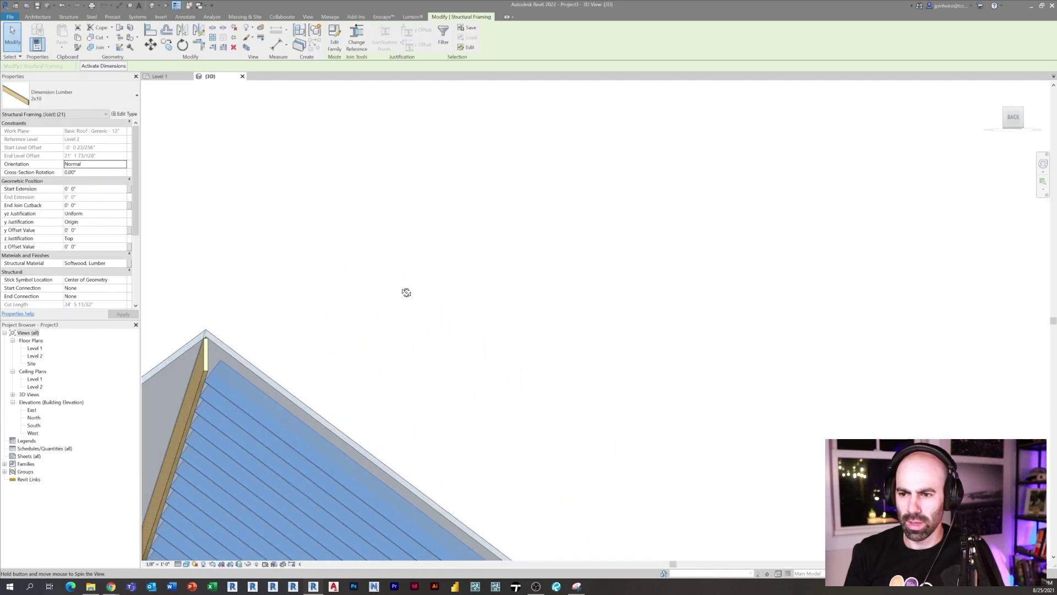
pyautogui.scroll(2, 194, 378)
pyautogui.moveTo(195, 379); pyautogui.dragTo(248, 381, button='middle')
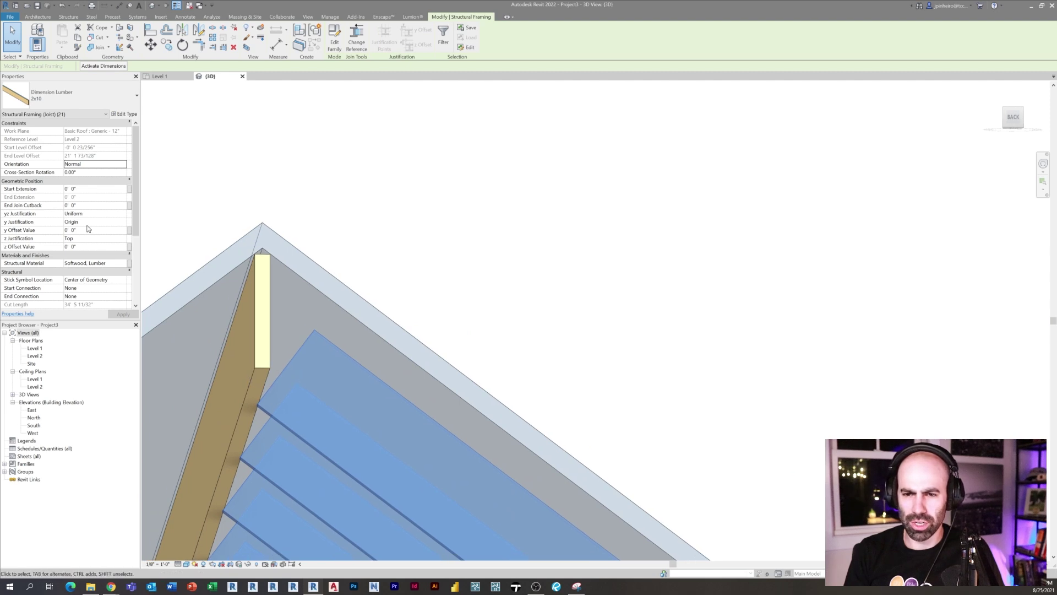
pyautogui.scroll(-1, 88, 229)
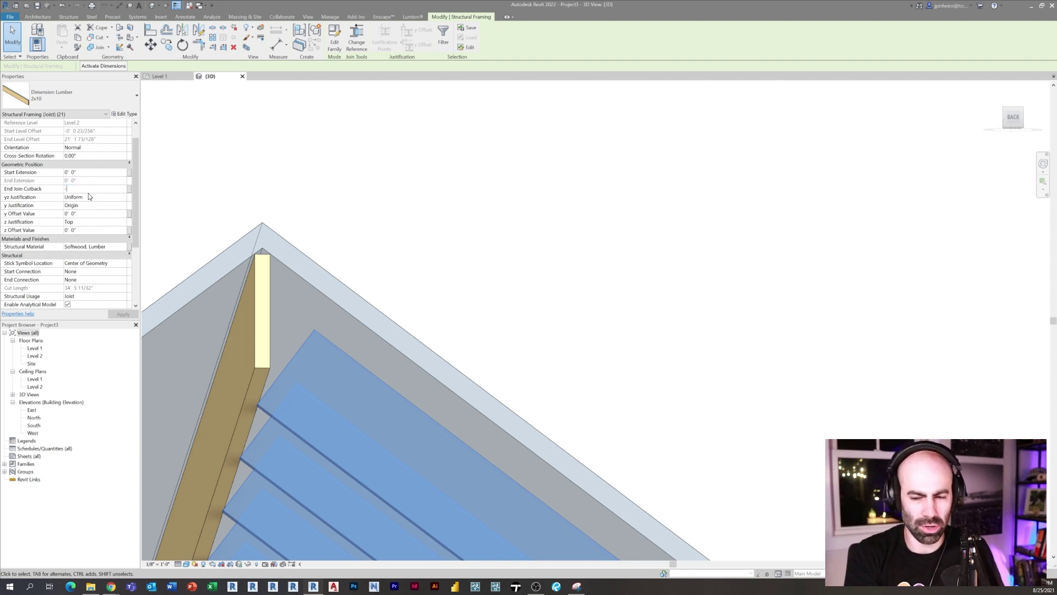
pyautogui.write('-')
pyautogui.moveTo(99, 369)
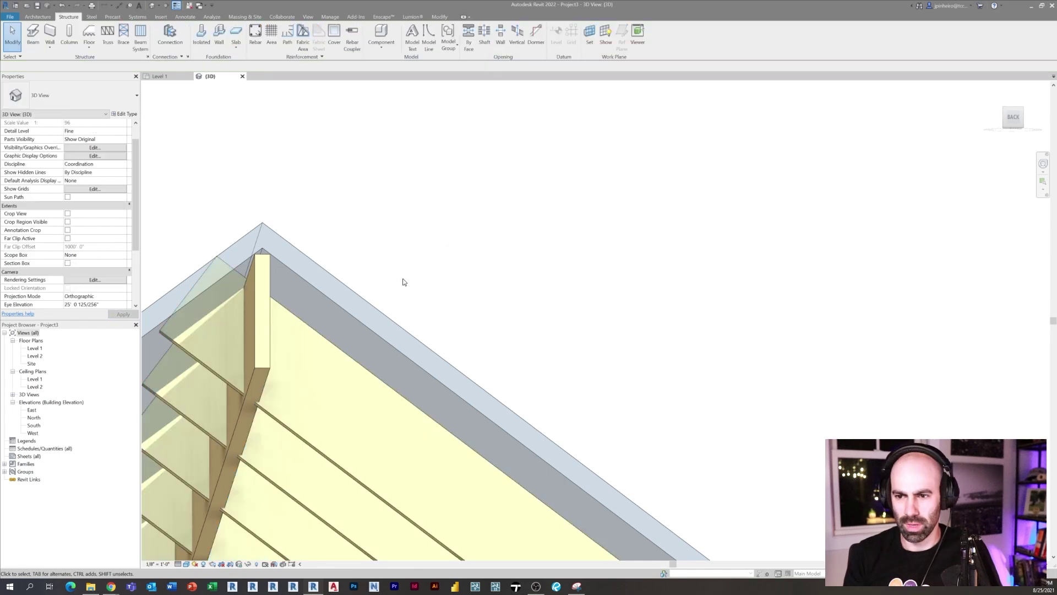
# Cope the outermost 2x10 rafter against the 2x12 ridge beam with Multiple Cut enabled
pyautogui.keyDown('shift'); pyautogui.moveTo(403, 282); pyautogui.dragTo(284, 362, button='middle'); pyautogui.keyUp('shift')
pyautogui.scroll(4, 318, 188)
pyautogui.scroll(2, 377, 290)
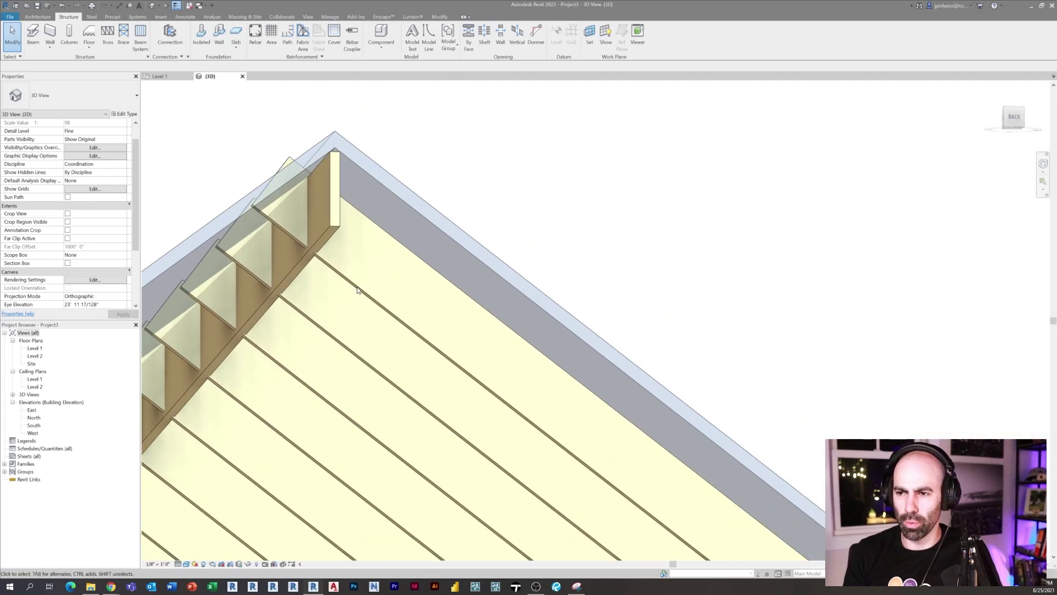
pyautogui.click(347, 280)
pyautogui.press('Escape')
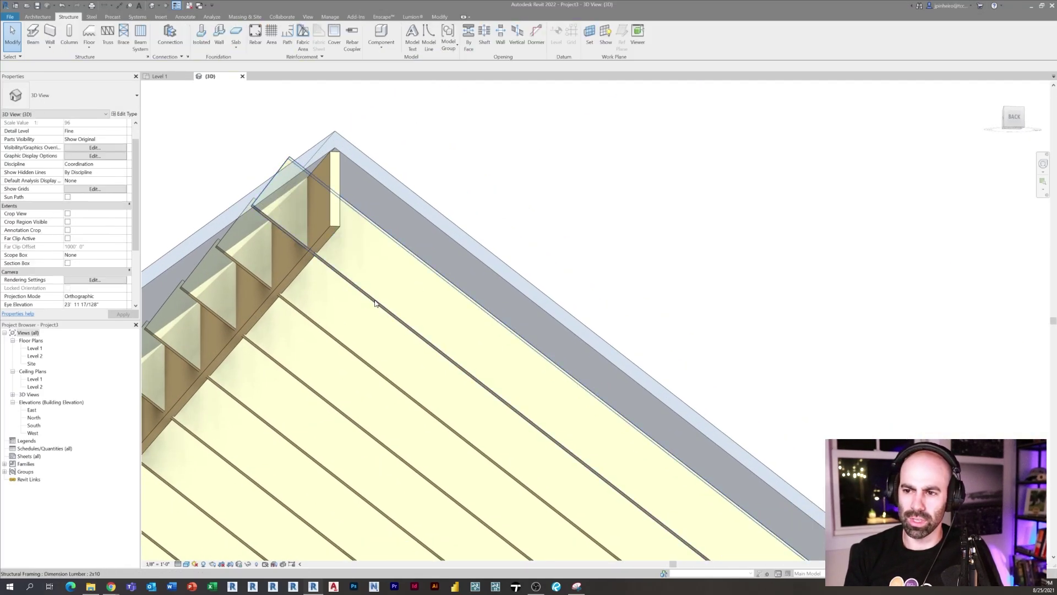
pyautogui.click(373, 302)
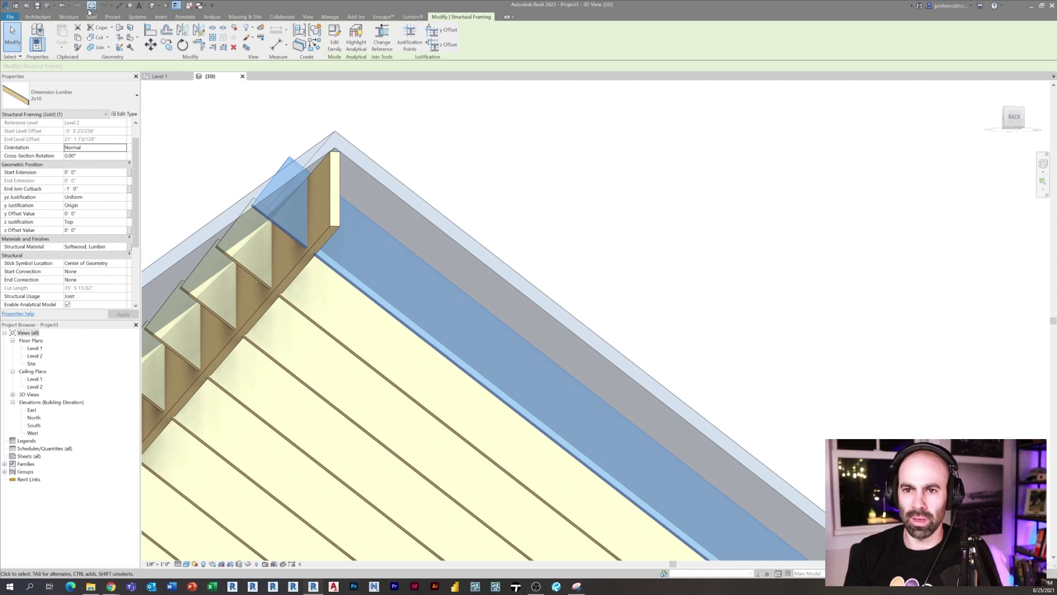
pyautogui.click(94, 36)
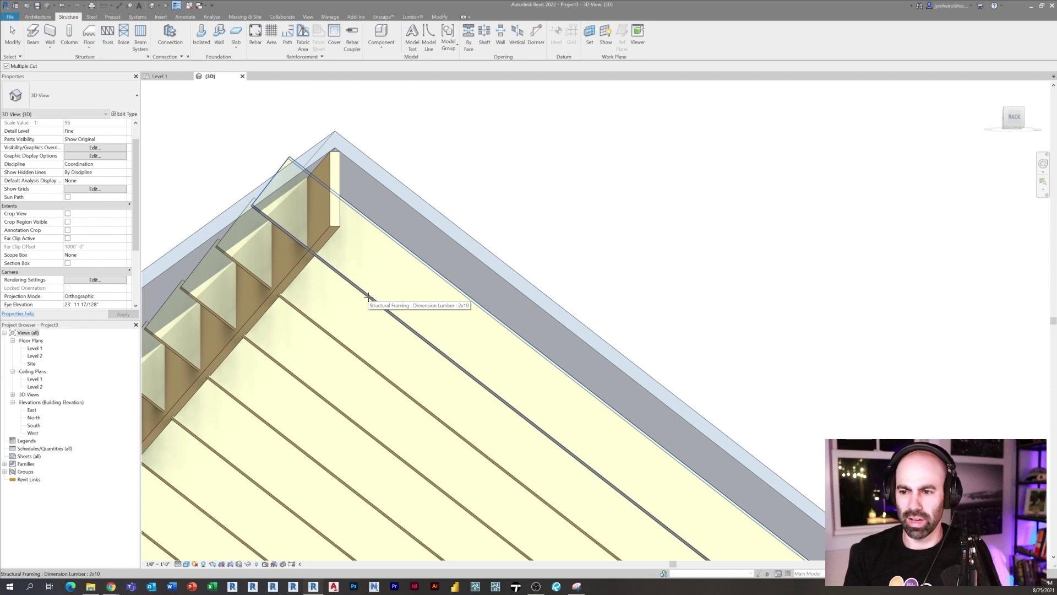
pyautogui.click(368, 297)
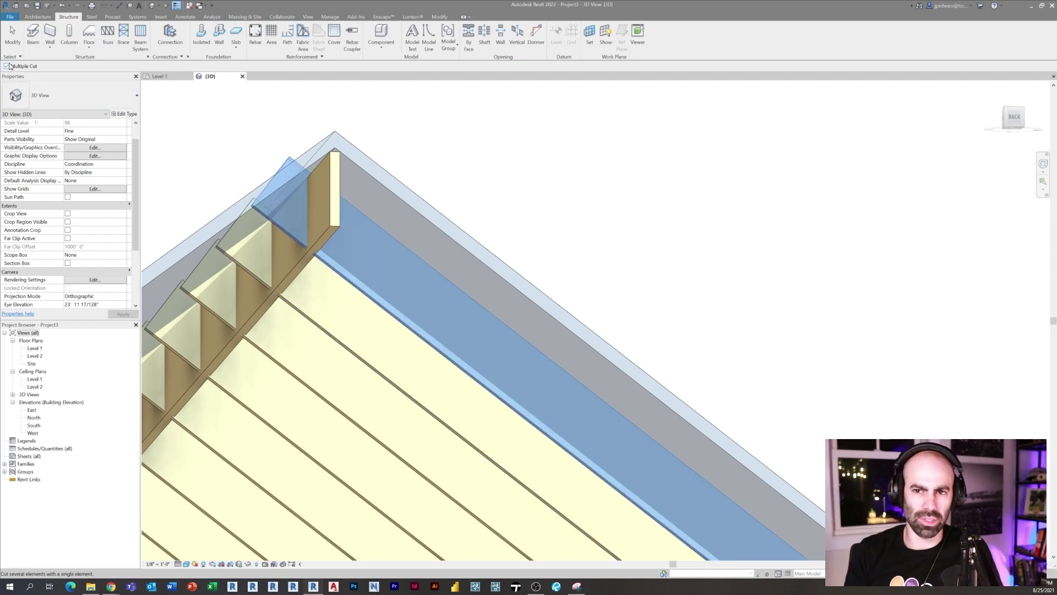
pyautogui.click(334, 217)
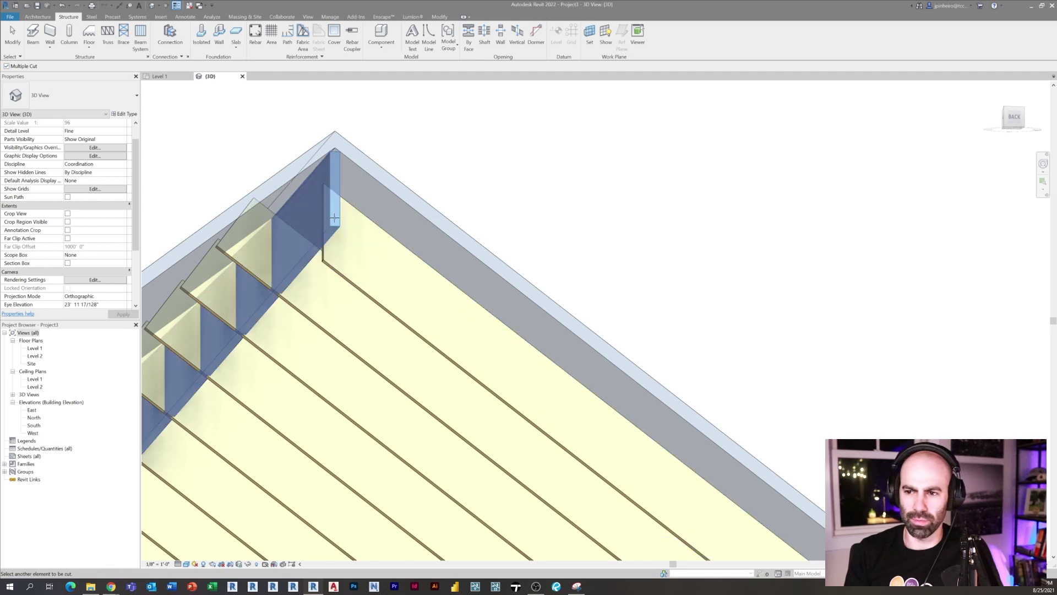
pyautogui.scroll(2, 330, 255)
pyautogui.scroll(-2, 333, 257)
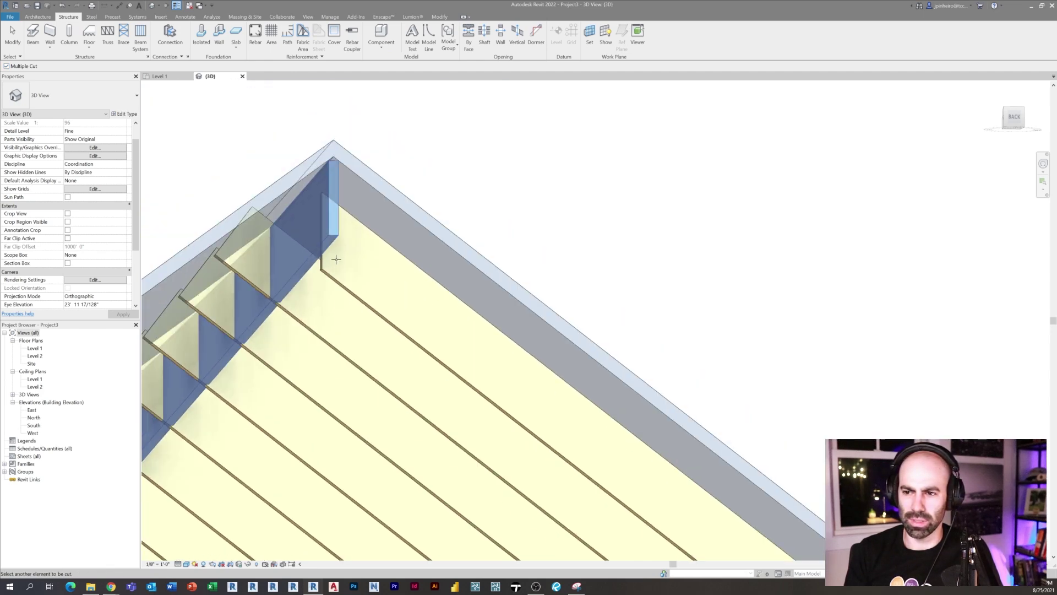
# Cope the following 2x10 rafters one by one against the ridge beam along the ridge
pyautogui.scroll(3, 380, 269)
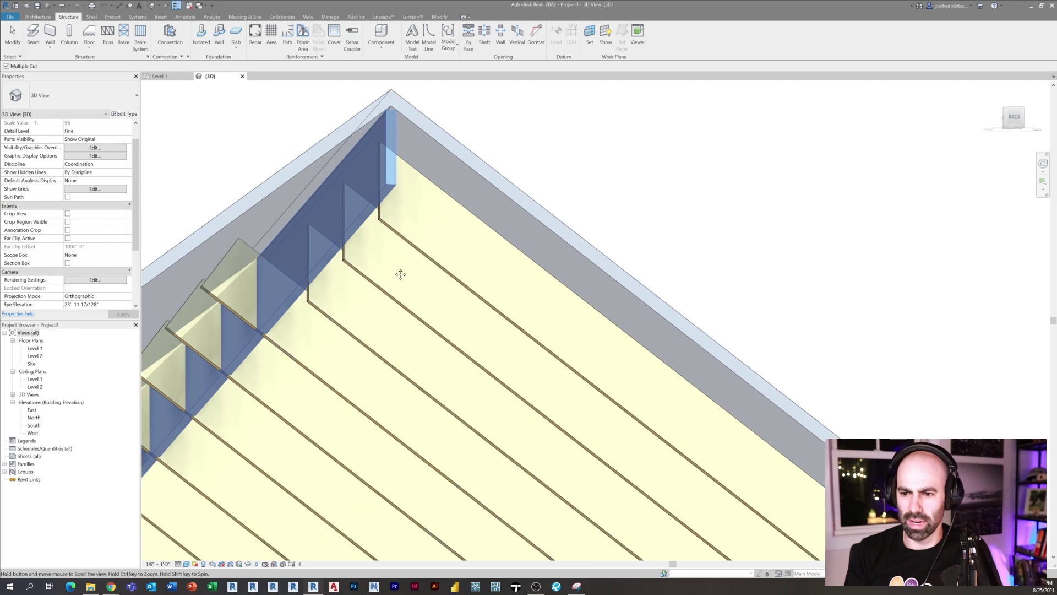
pyautogui.click(357, 280)
pyautogui.click(313, 314)
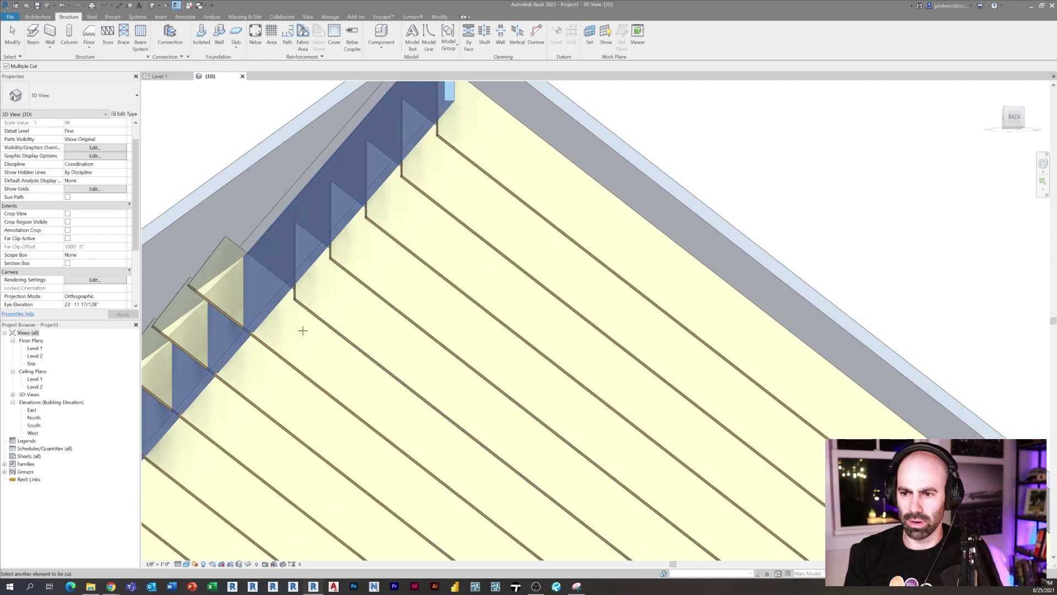
pyautogui.click(269, 347)
pyautogui.click(233, 394)
pyautogui.moveTo(234, 394); pyautogui.dragTo(343, 286, button='middle')
pyautogui.scroll(-1, 343, 286)
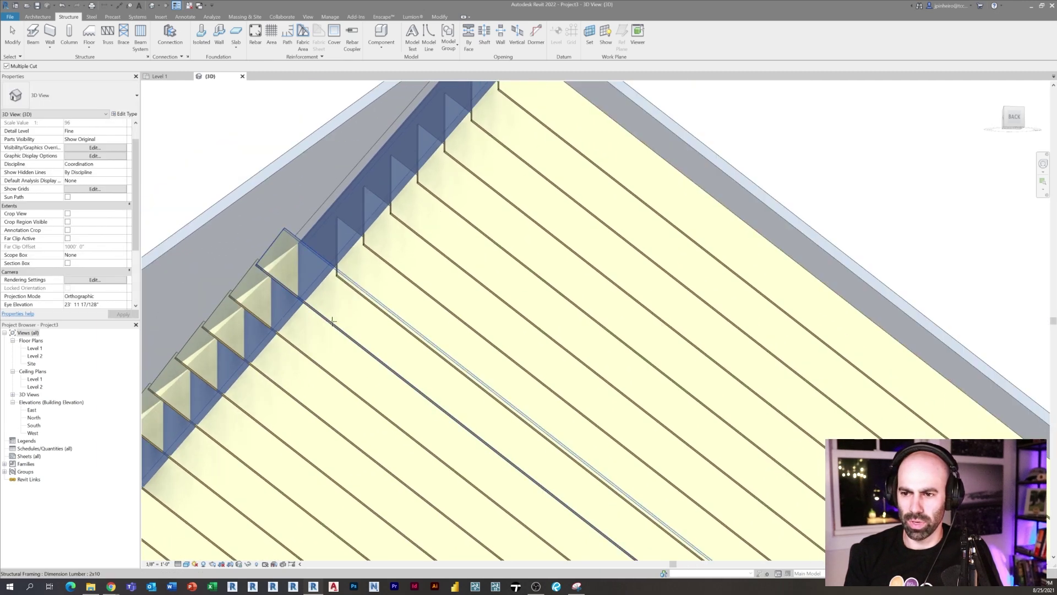
pyautogui.click(357, 353)
pyautogui.moveTo(356, 353); pyautogui.dragTo(355, 188, button='middle')
pyautogui.scroll(-1, 354, 198)
pyautogui.press('Escape')
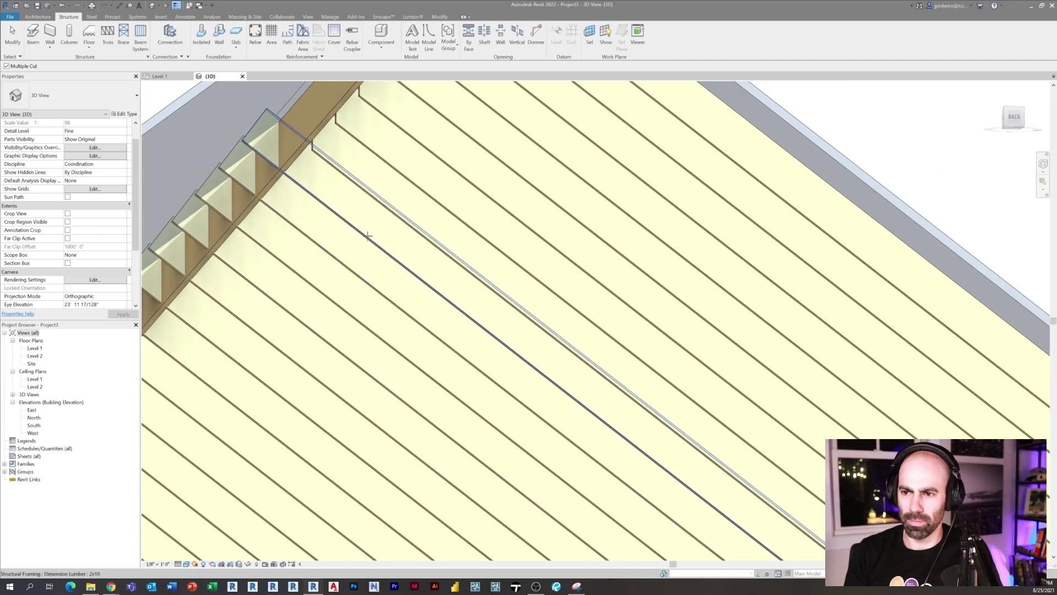
pyautogui.click(360, 223)
pyautogui.press('Escape')
# Examine the coped rafter ends and their clearance to the ridge beam from both sides of the ridge
pyautogui.scroll(-2, 385, 204)
pyautogui.scroll(3, 395, 191)
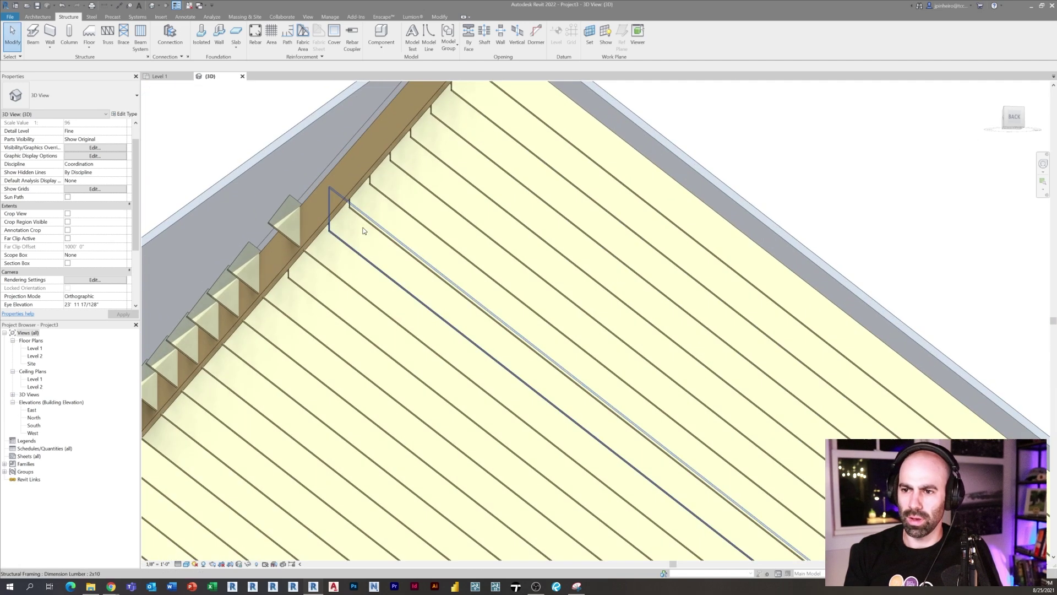
pyautogui.scroll(-2, 468, 138)
pyautogui.scroll(3, 365, 174)
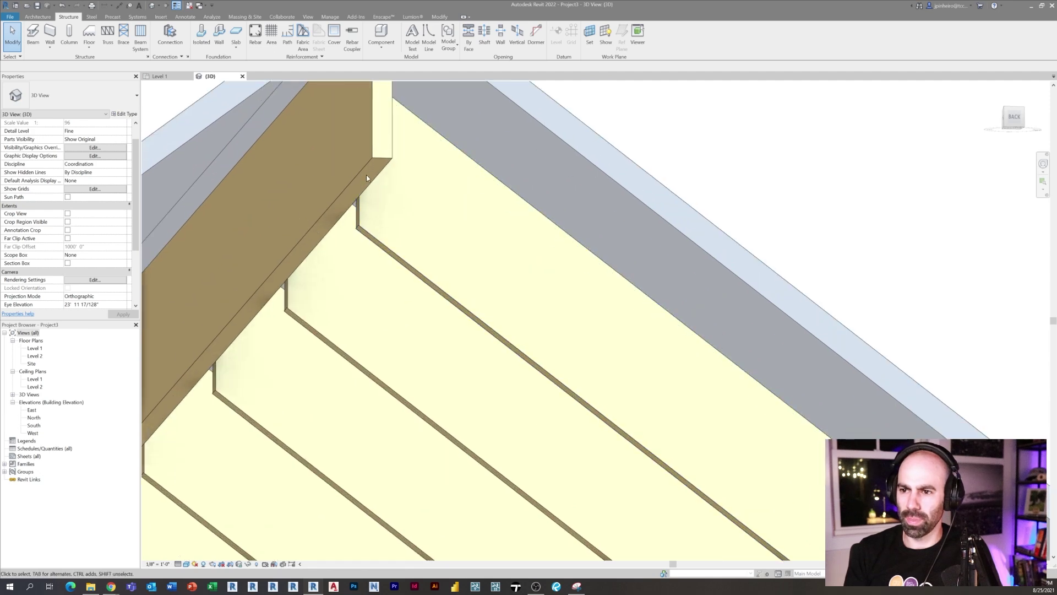
pyautogui.moveTo(438, 182); pyautogui.dragTo(206, 226, button='middle')
pyautogui.click(177, 232)
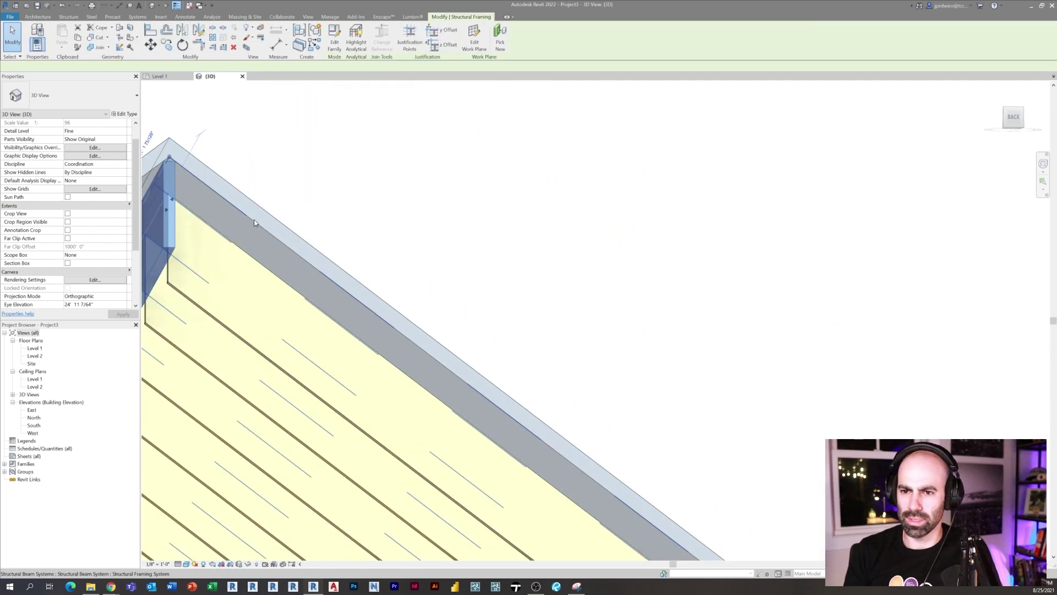
pyautogui.moveTo(264, 375); pyautogui.dragTo(443, 193, button='middle')
pyautogui.moveTo(389, 270); pyautogui.dragTo(544, 259, button='middle')
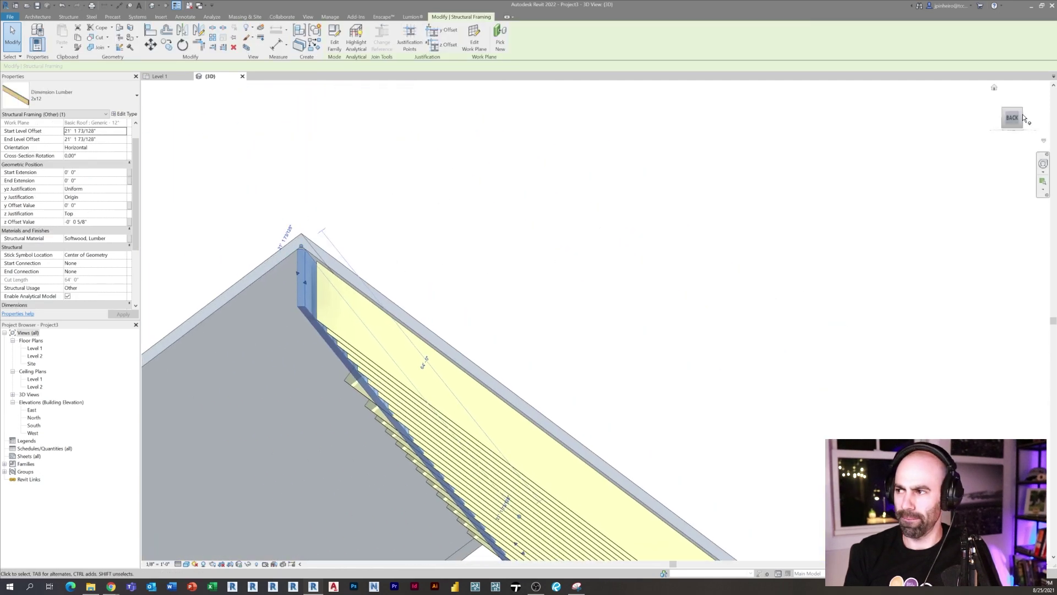
pyautogui.scroll(6, 552, 338)
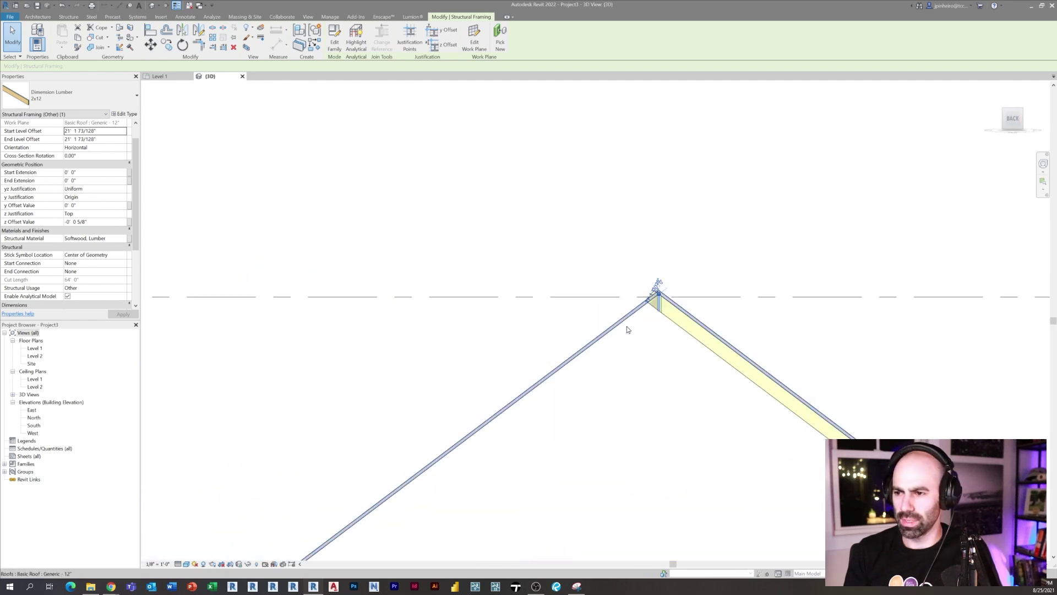
pyautogui.scroll(2, 680, 307)
pyautogui.moveTo(681, 307); pyautogui.dragTo(424, 349, button='middle')
# Inspect the coping distance setting of the outermost coped rafter
pyautogui.click(533, 352)
pyautogui.click(514, 252)
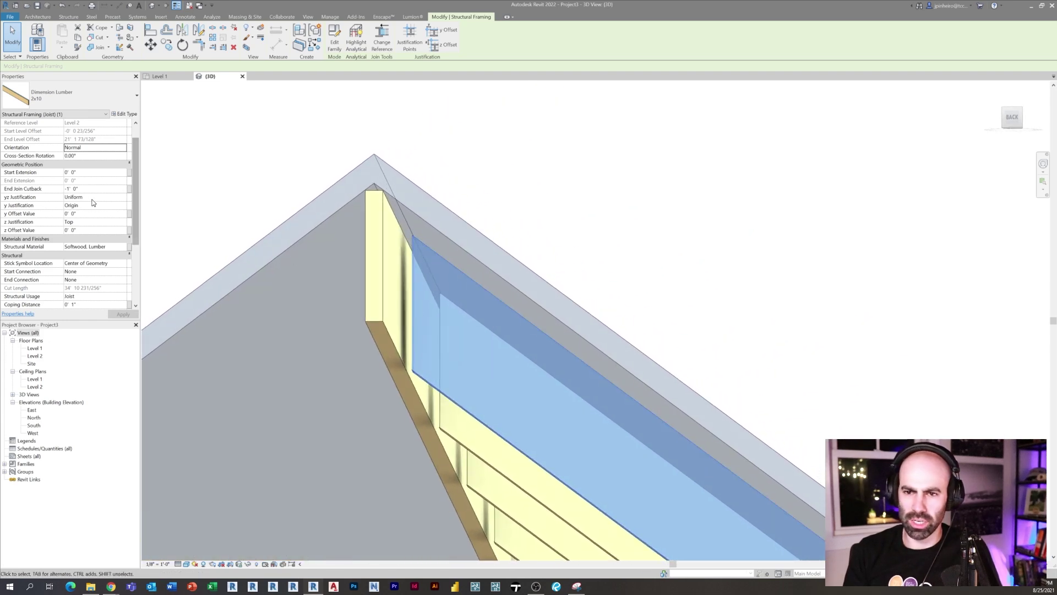
pyautogui.scroll(-3, 101, 218)
pyautogui.scroll(-3, 102, 223)
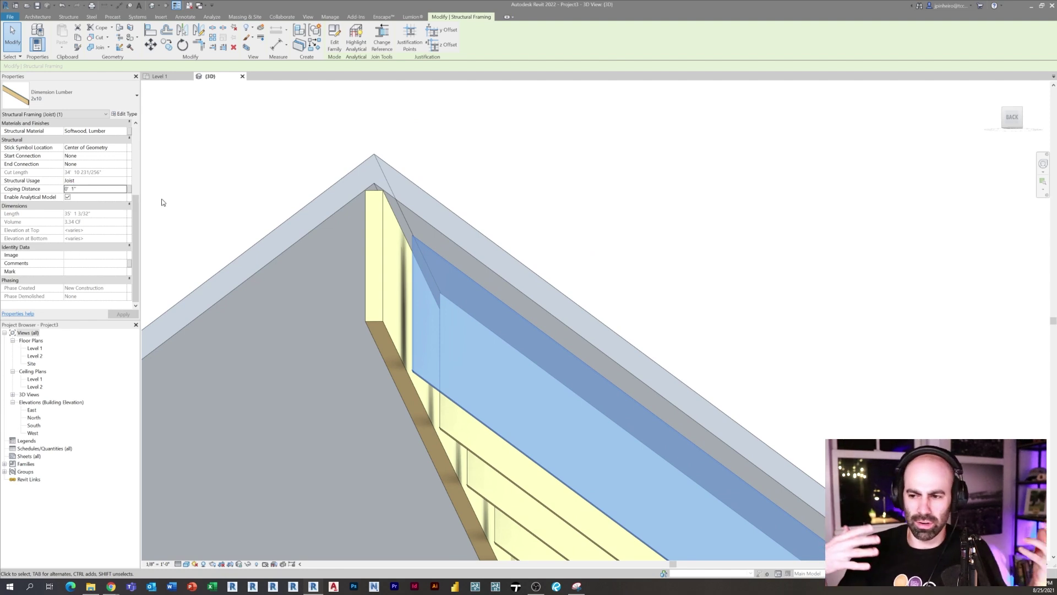
pyautogui.keyDown('shift'); pyautogui.moveTo(500, 201); pyautogui.dragTo(560, 211, button='middle'); pyautogui.keyUp('shift')
pyautogui.press('Escape')
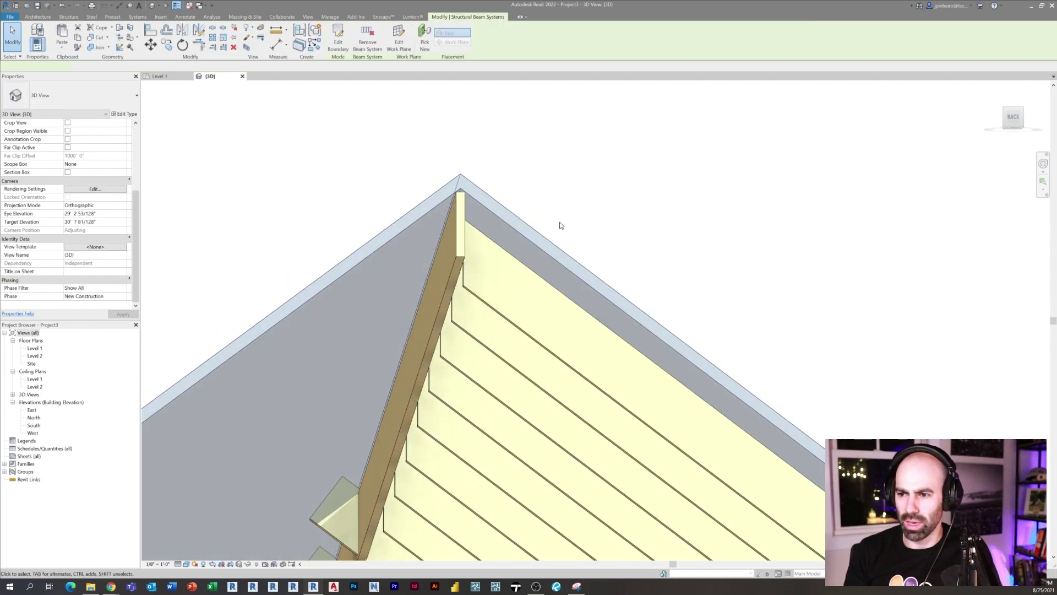
# Raise the roof's ridge to a slope of 9 65/256" / 12" to test how the coped rafters follow
pyautogui.click(535, 229)
pyautogui.keyDown('shift'); pyautogui.moveTo(535, 229); pyautogui.dragTo(515, 307, button='middle'); pyautogui.keyUp('shift')
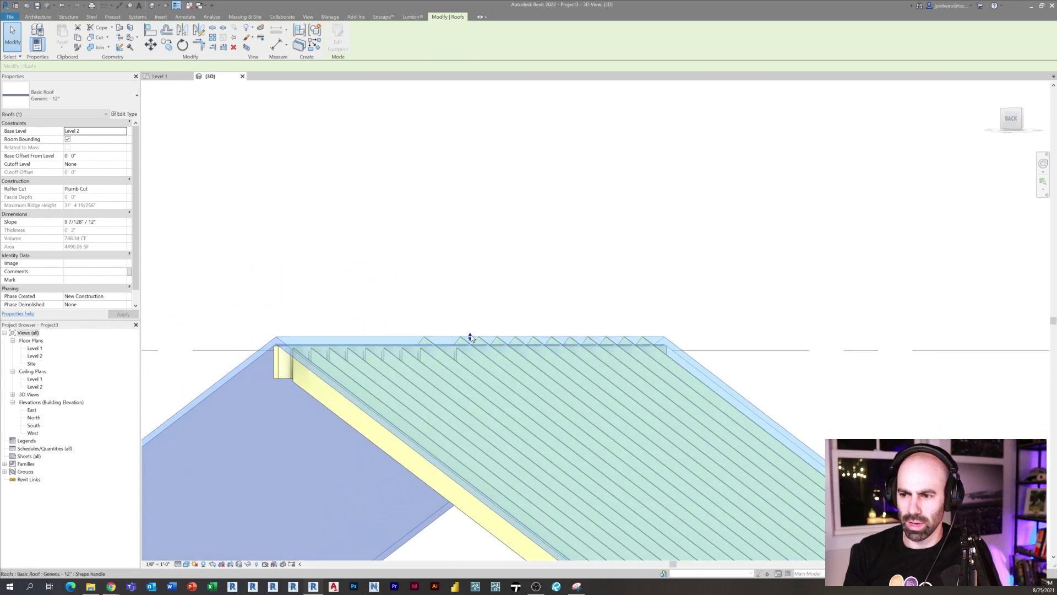
pyautogui.moveTo(474, 359); pyautogui.dragTo(470, 319)
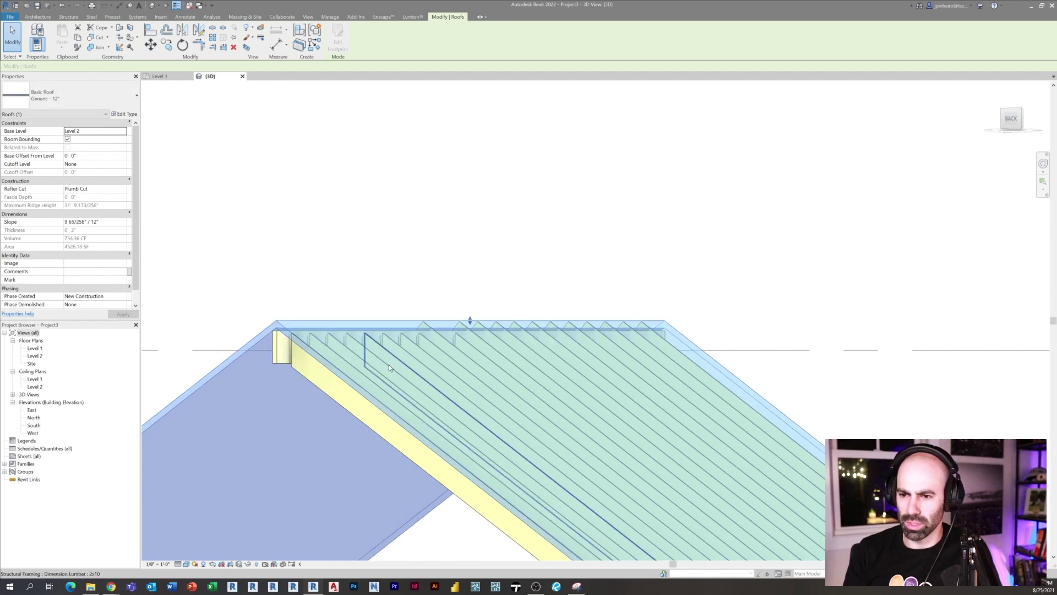
pyautogui.keyDown('shift'); pyautogui.moveTo(389, 365); pyautogui.dragTo(644, 183, button='middle'); pyautogui.keyUp('shift')
pyautogui.click(634, 204)
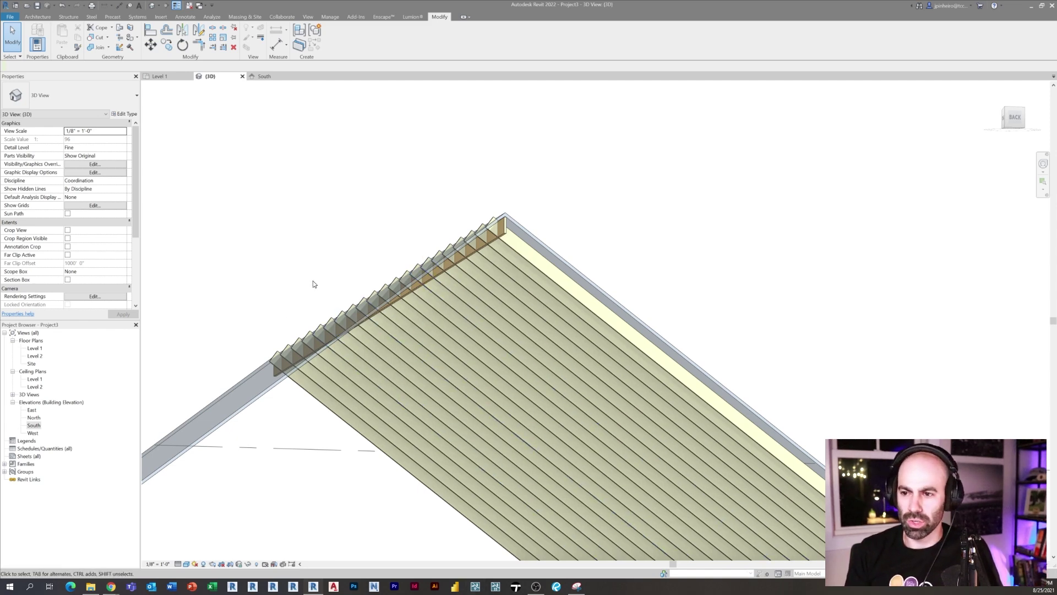
# Open the South elevation, dismiss the save reminder without saving, and show the ridge beam under the roof peak
pyautogui.scroll(3, 313, 284)
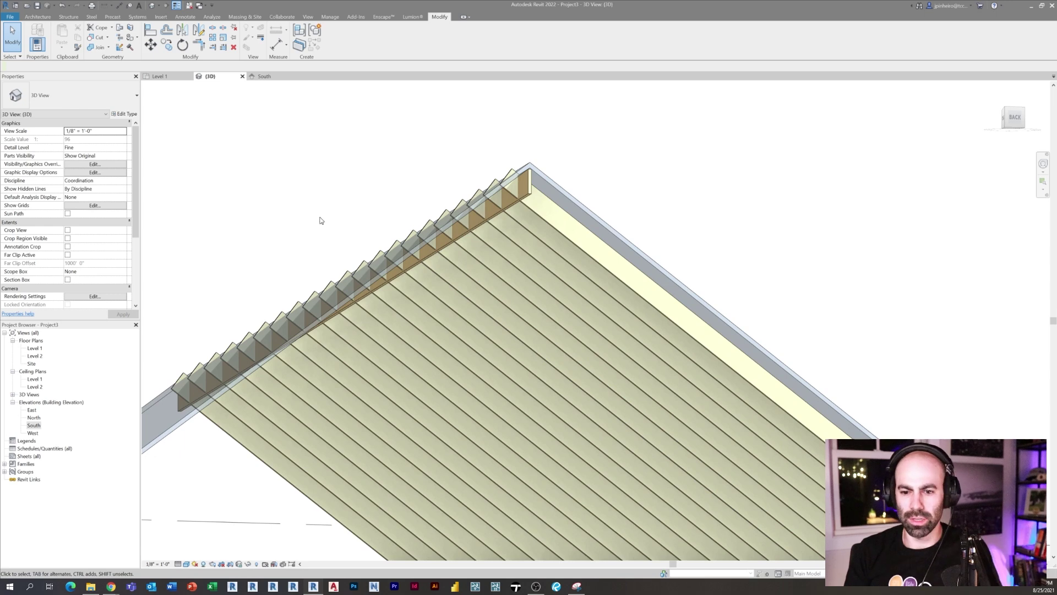
pyautogui.doubleClick(33, 426)
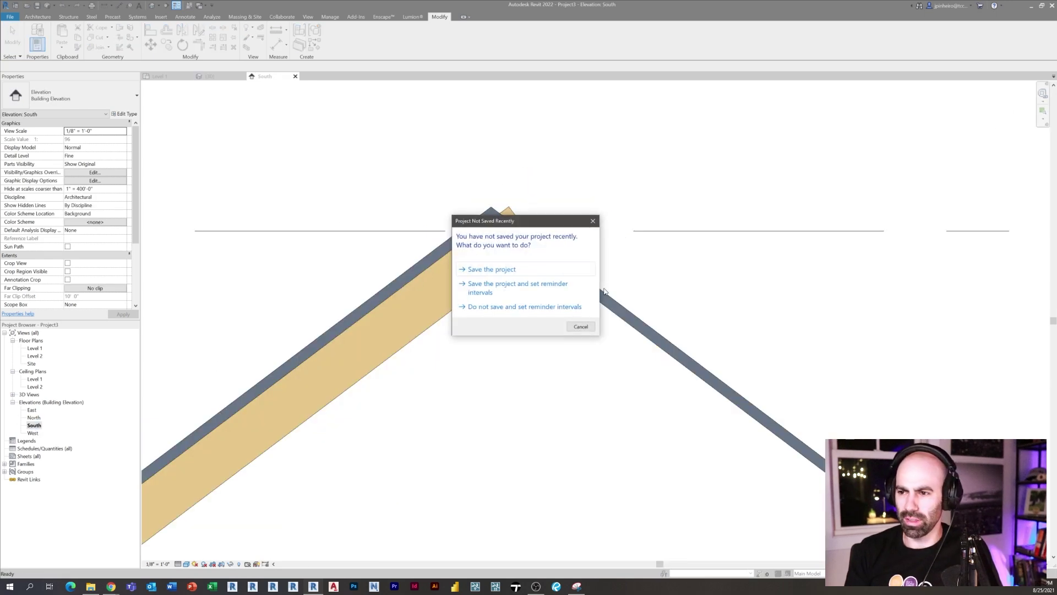
pyautogui.click(574, 322)
pyautogui.scroll(2, 476, 216)
pyautogui.scroll(-5, 476, 221)
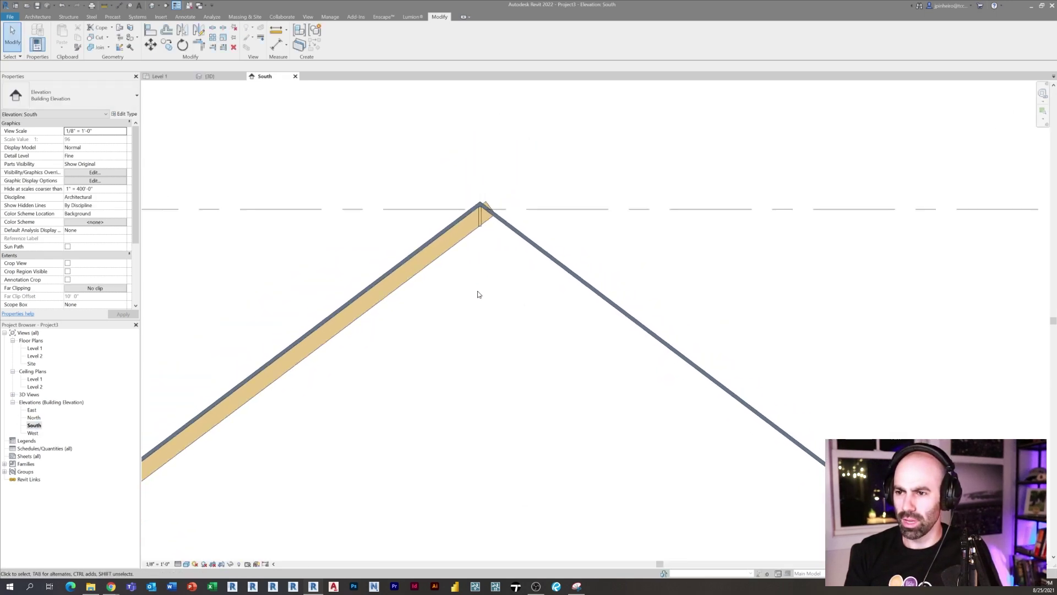
pyautogui.moveTo(477, 292); pyautogui.dragTo(483, 316, button='middle')
pyautogui.scroll(3, 461, 223)
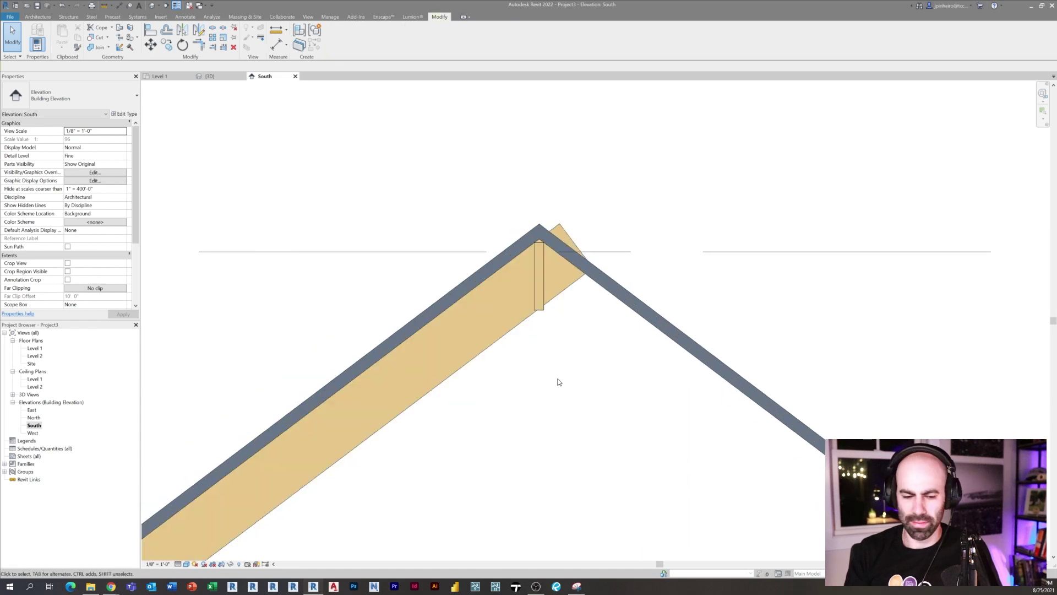
# Draw a vertical reference plane along the ridge beam's left face, from its lower corner to above the roof peak
pyautogui.press('p')
pyautogui.scroll(2, 578, 314)
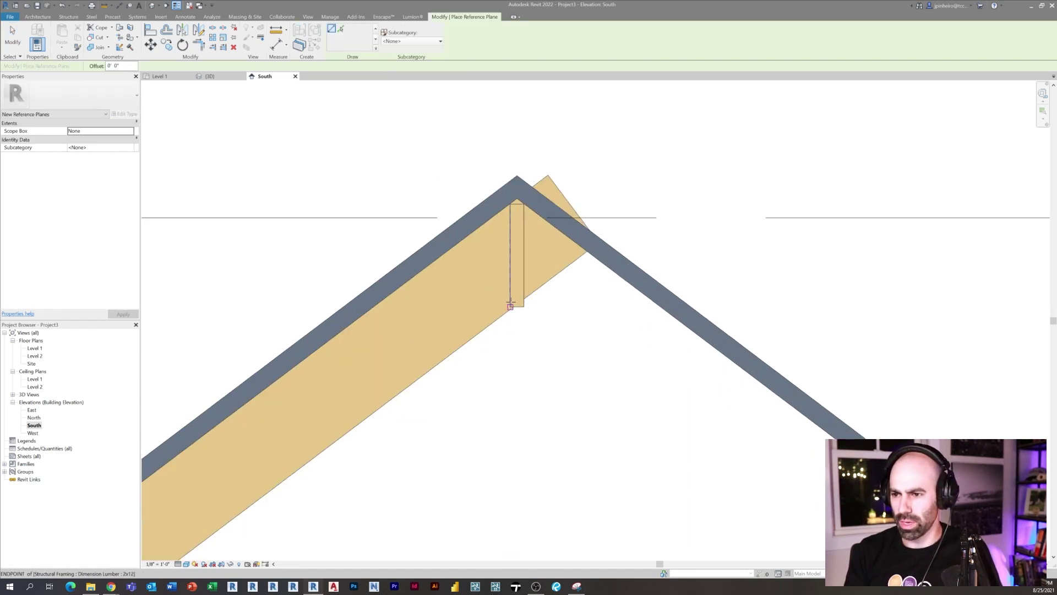
pyautogui.click(510, 307)
pyautogui.click(505, 120)
pyautogui.press('Escape')
pyautogui.press('Escape')
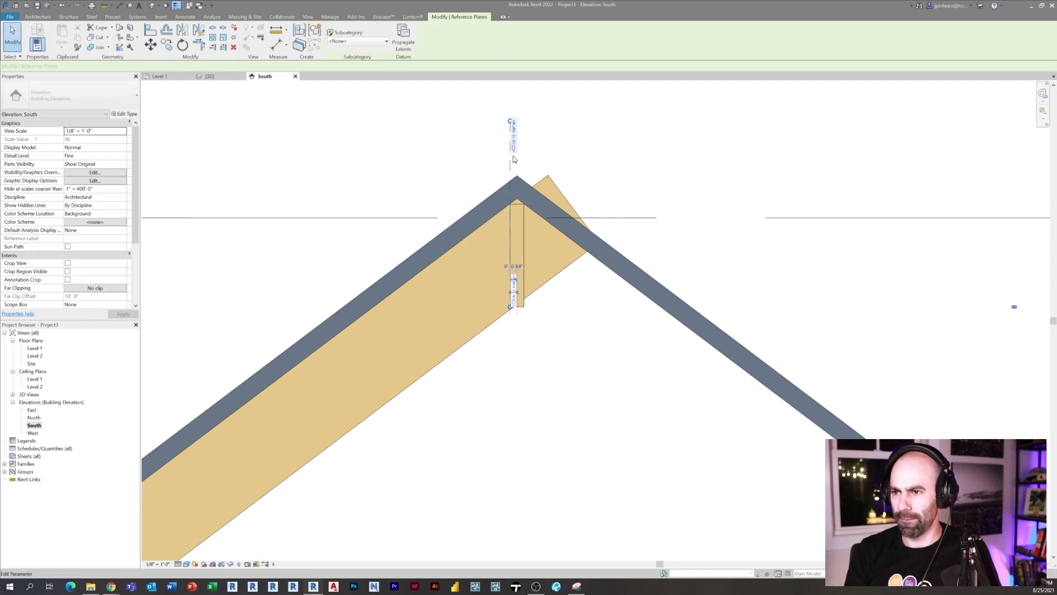
# Extend the reference plane's lower end well below the undersides of the ridge beam and rafters
pyautogui.click(509, 309)
pyautogui.moveTo(518, 358); pyautogui.dragTo(521, 387)
pyautogui.click(527, 394)
pyautogui.scroll(-2, 526, 394)
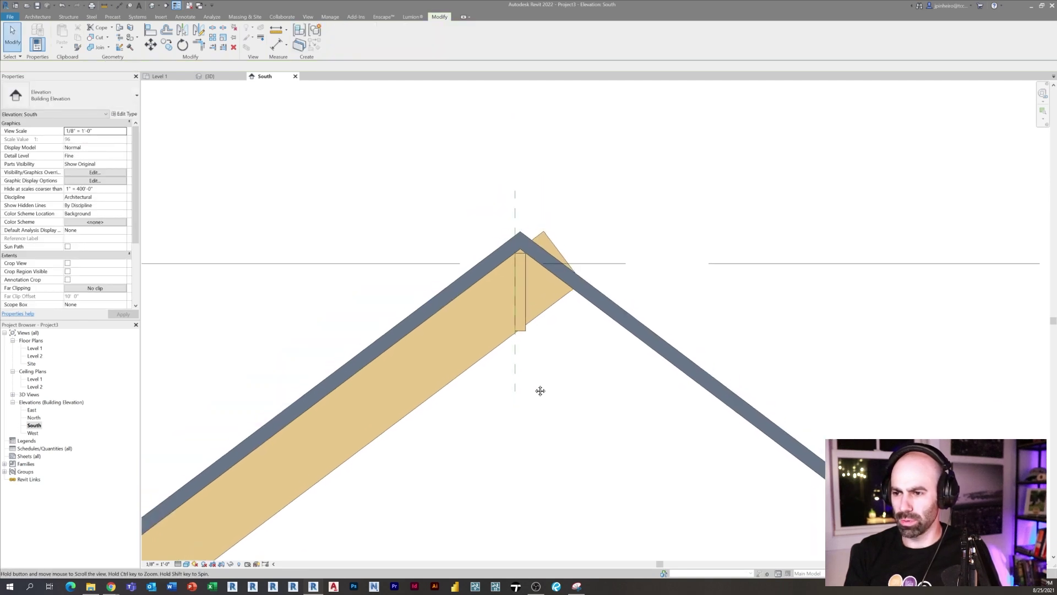
pyautogui.scroll(3, 538, 390)
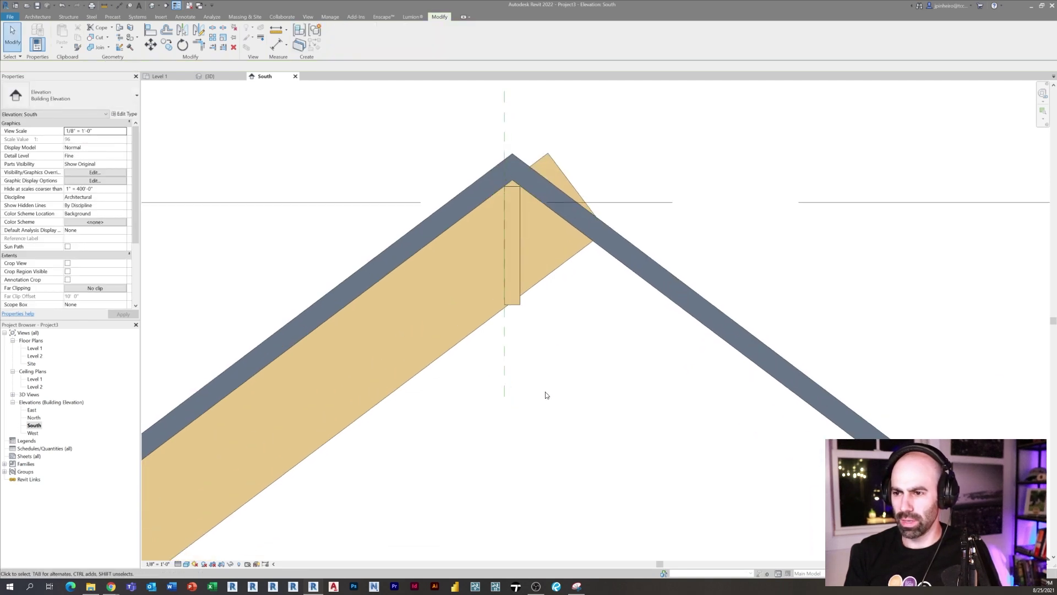
# Cut the 2x10 rafters with the vertical reference plane along the ridge beam's left face using Cut Geometry
pyautogui.click(91, 37)
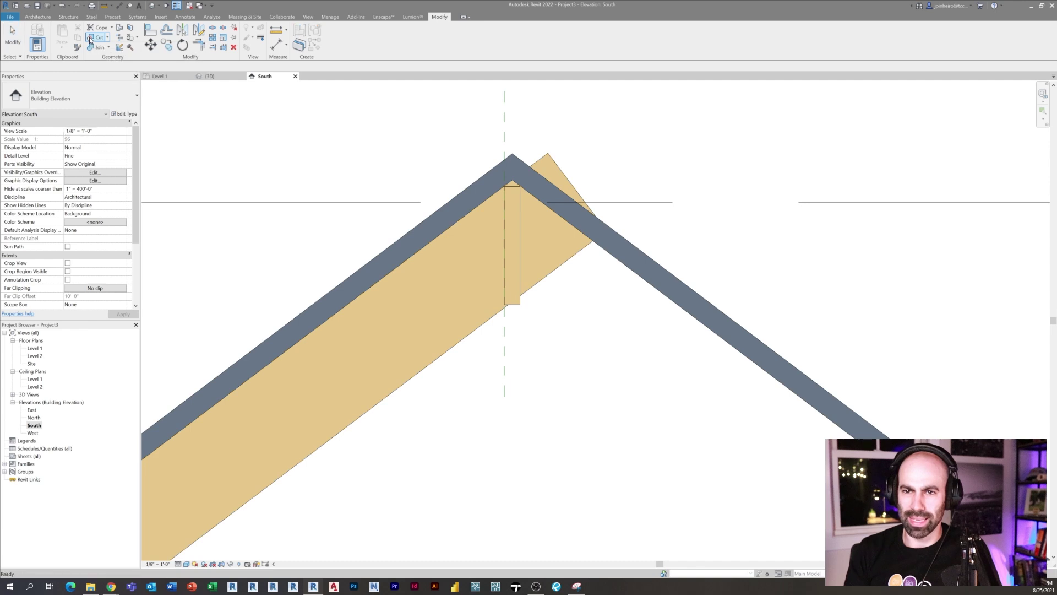
pyautogui.click(462, 340)
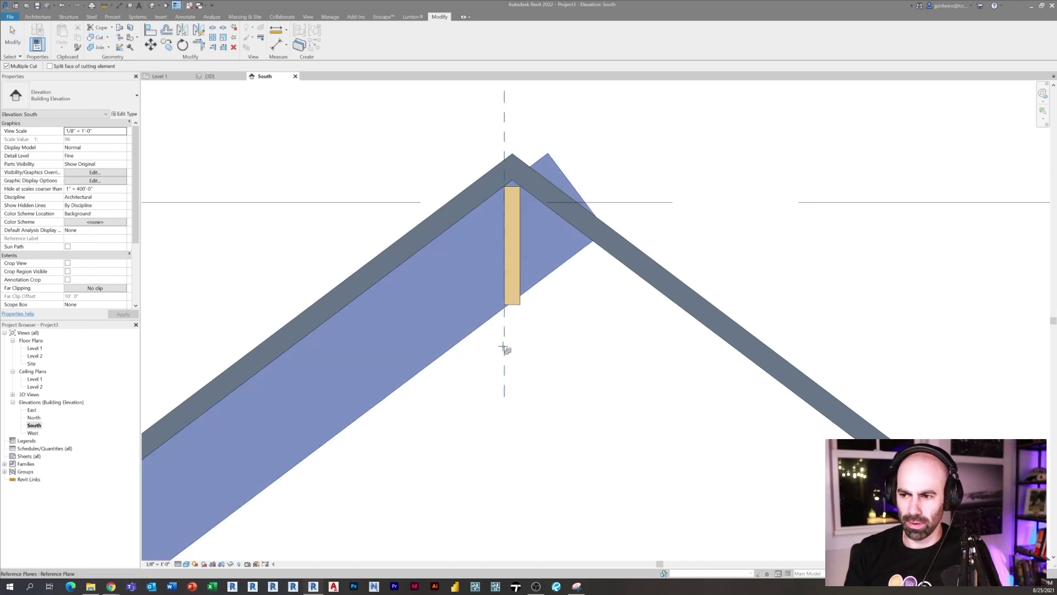
pyautogui.click(503, 347)
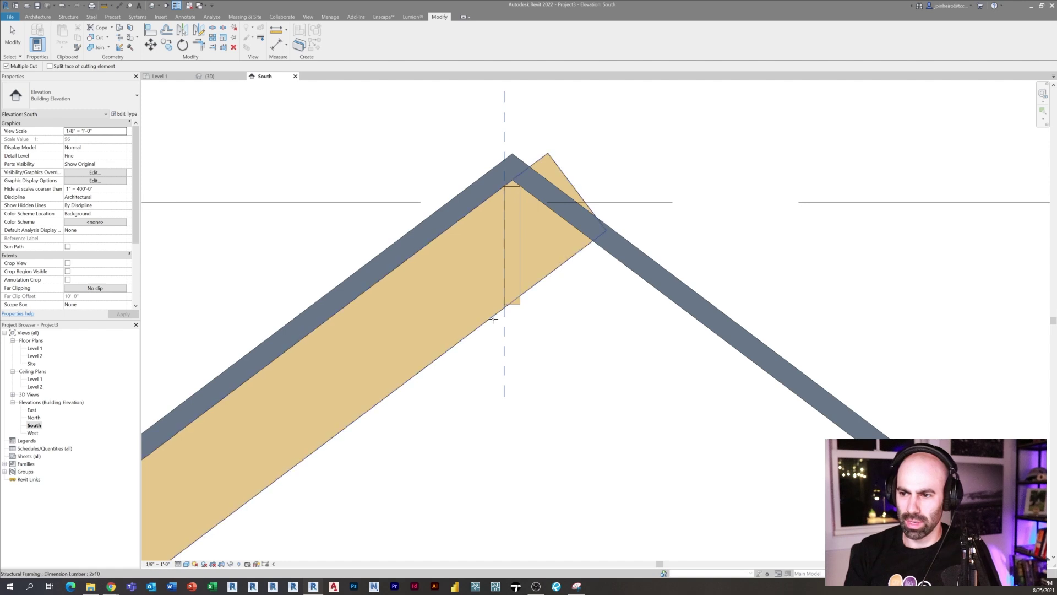
pyautogui.click(541, 278)
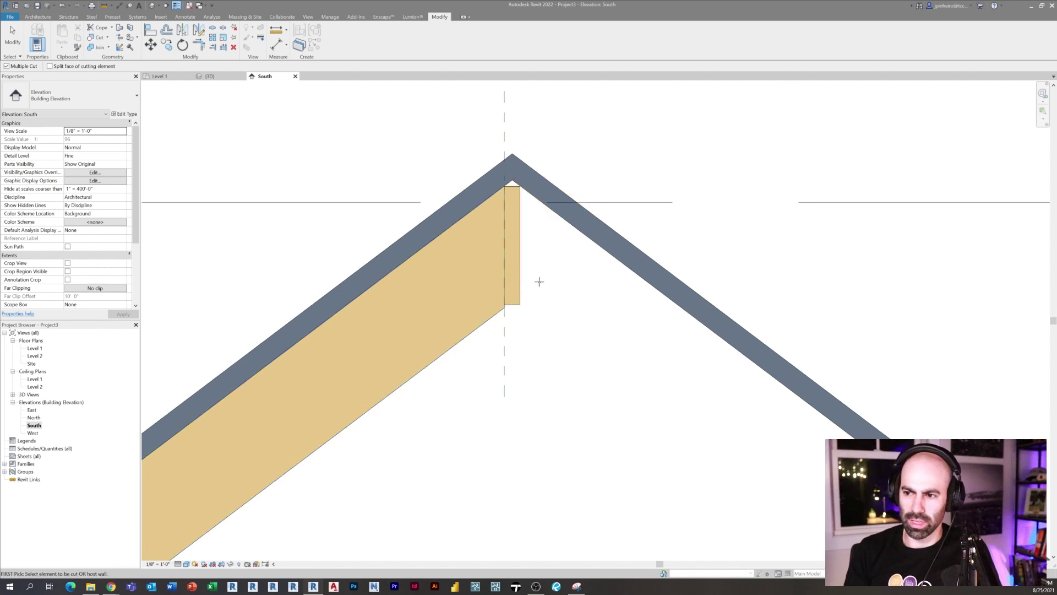
pyautogui.press('Escape')
pyautogui.scroll(2, 546, 372)
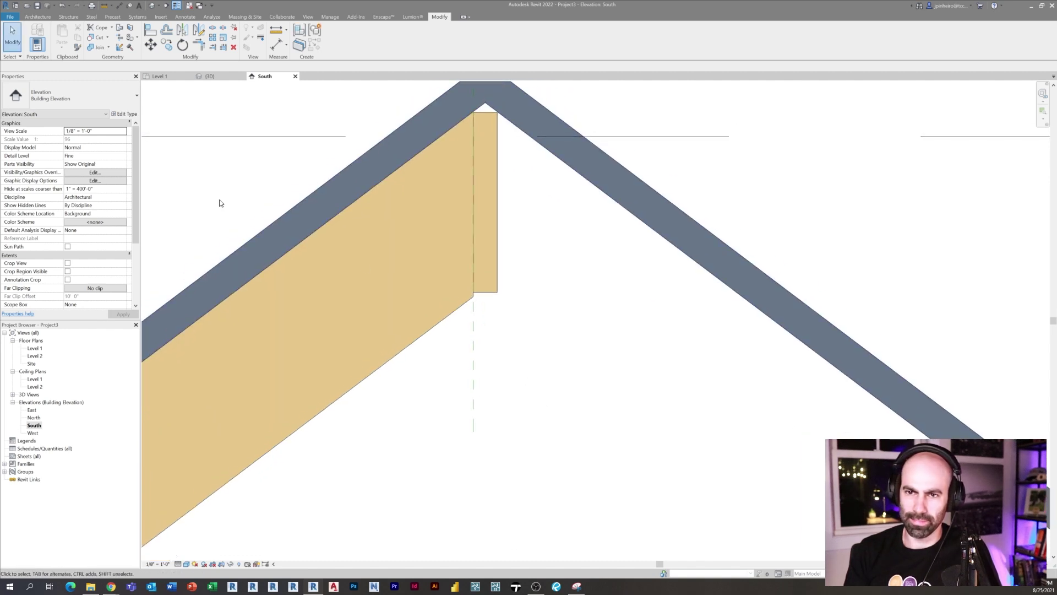
# Examine in 3D how the plumb-cut rafter ends meet the side of the 2x12 ridge beam along its full length
pyautogui.click(151, 5)
pyautogui.keyDown('shift'); pyautogui.moveTo(496, 259); pyautogui.dragTo(430, 247, button='middle'); pyautogui.keyUp('shift')
pyautogui.scroll(8, 317, 181)
pyautogui.scroll(-3, 345, 299)
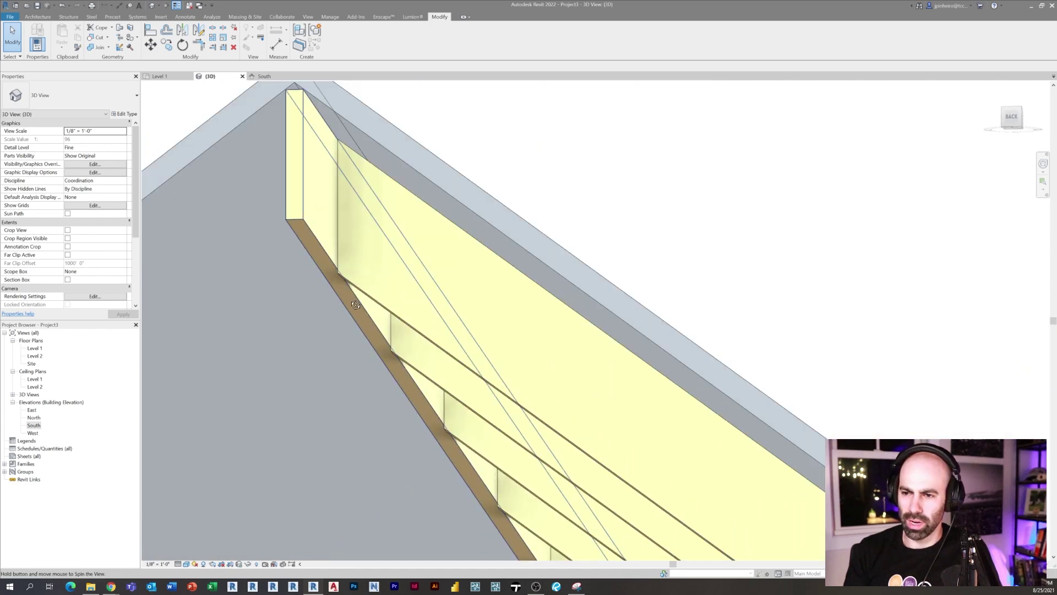
pyautogui.keyDown('shift'); pyautogui.moveTo(344, 298); pyautogui.dragTo(355, 295, button='middle'); pyautogui.keyUp('shift')
pyautogui.click(533, 197)
pyautogui.scroll(-3, 533, 196)
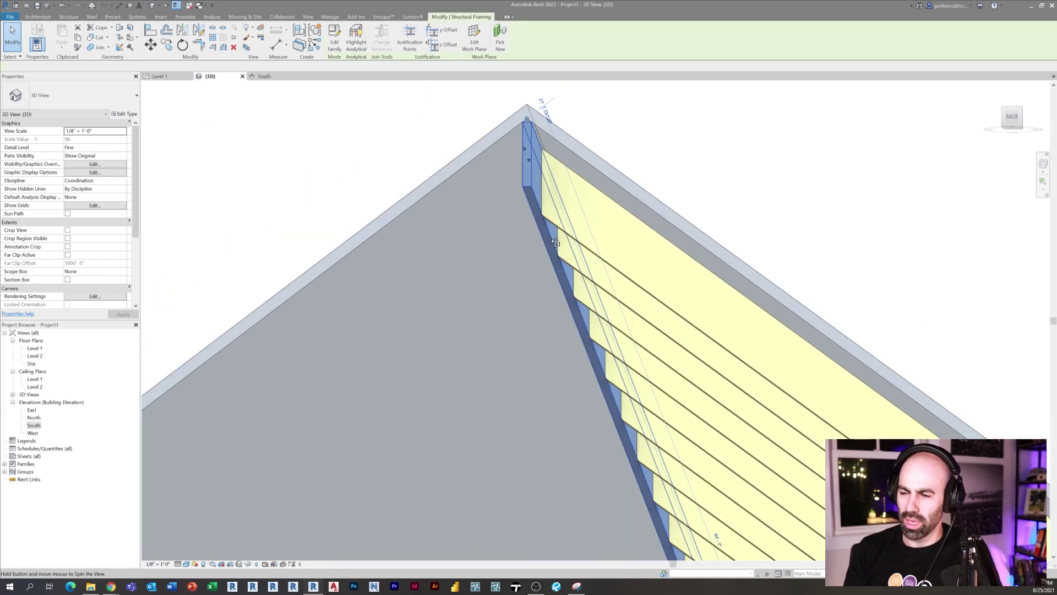
pyautogui.keyDown('shift'); pyautogui.moveTo(533, 197); pyautogui.dragTo(278, 357, button='middle'); pyautogui.keyUp('shift')
pyautogui.keyDown('shift'); pyautogui.moveTo(408, 313); pyautogui.dragTo(432, 324, button='middle'); pyautogui.keyUp('shift')
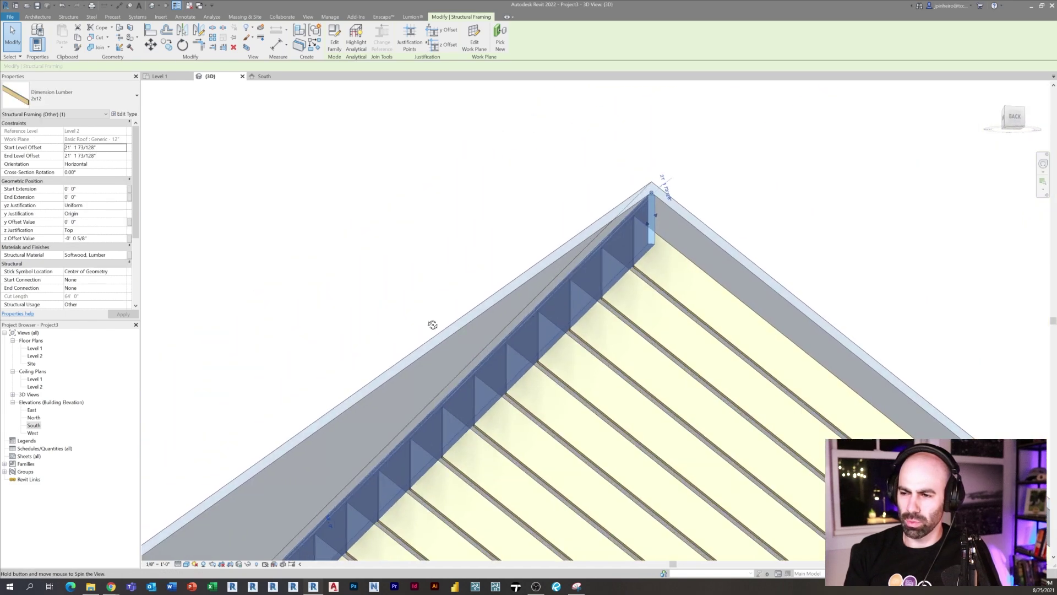
pyautogui.scroll(-2, 432, 325)
pyautogui.moveTo(637, 333); pyautogui.dragTo(530, 340, button='middle')
pyautogui.click(630, 231)
pyautogui.keyDown('shift'); pyautogui.moveTo(631, 234); pyautogui.dragTo(586, 217, button='middle'); pyautogui.keyUp('shift')
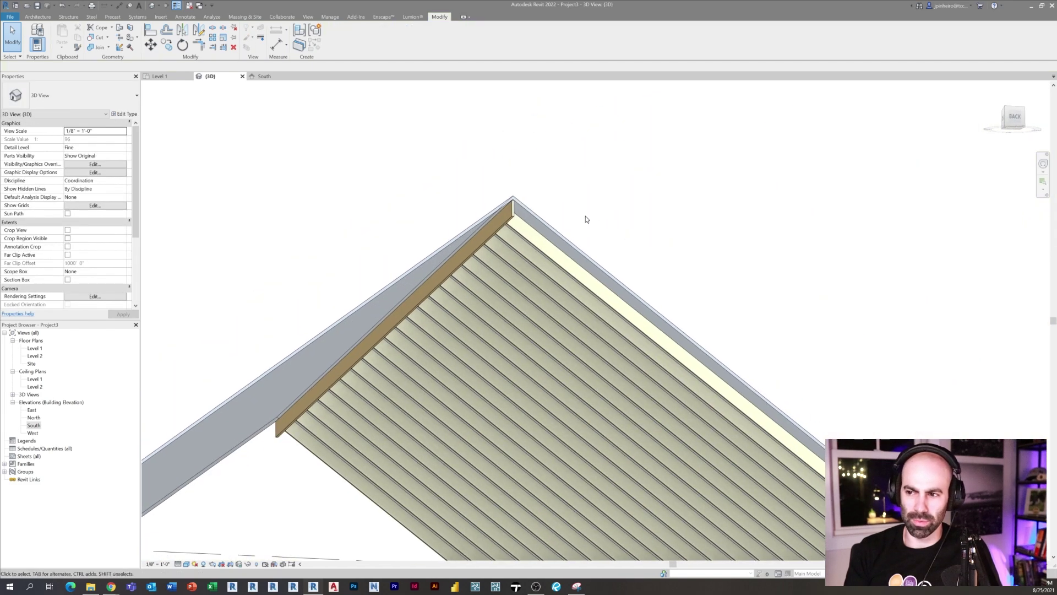
# In the South elevation, try moving the reference plane left to about 3 1/4" from the ridge beam's centreline, and undo the move
pyautogui.doubleClick(34, 425)
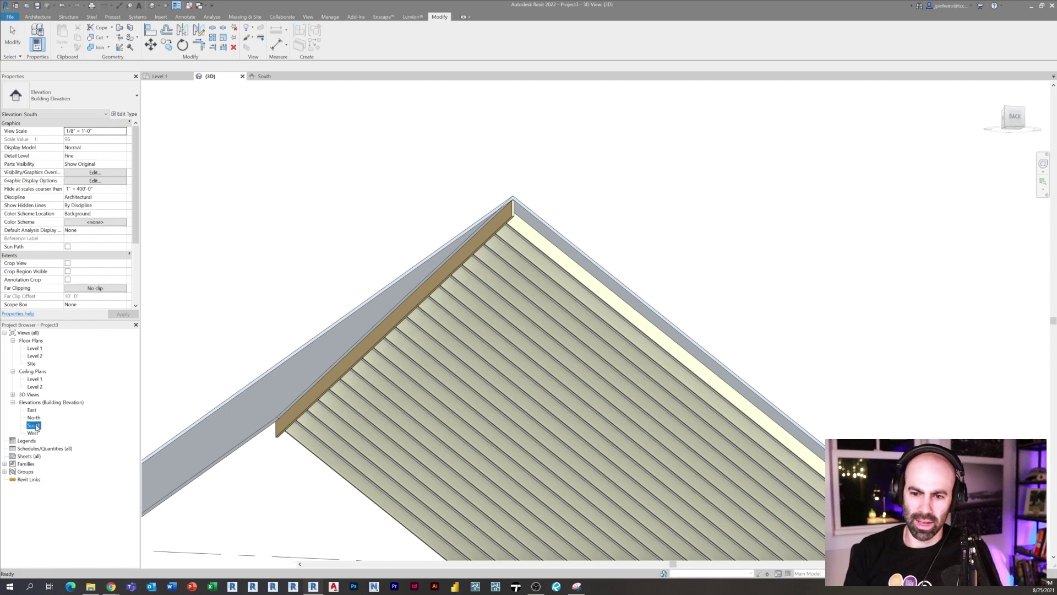
pyautogui.click(469, 345)
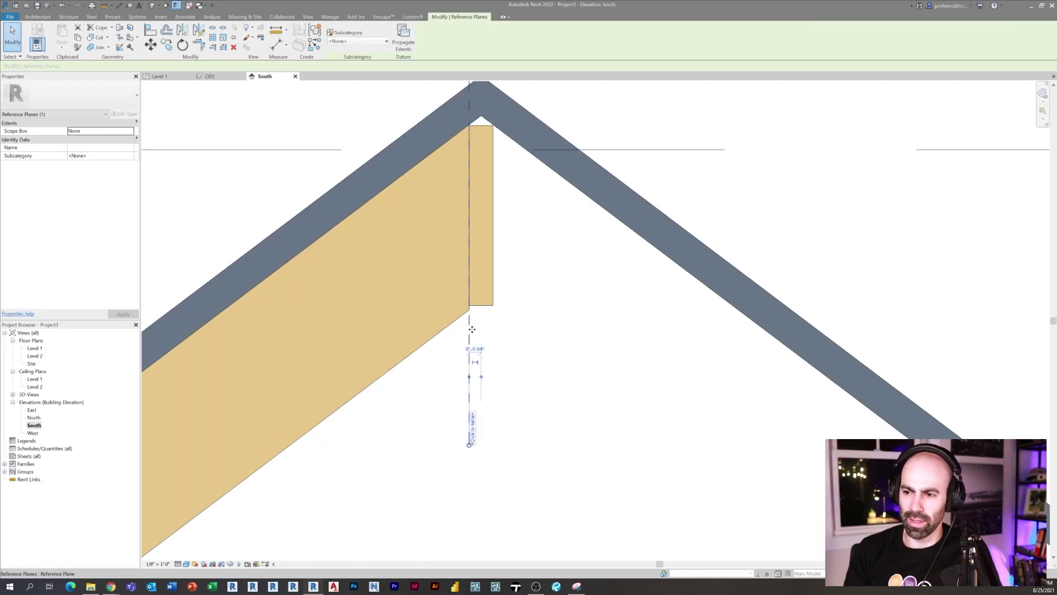
pyautogui.moveTo(450, 332); pyautogui.dragTo(410, 333)
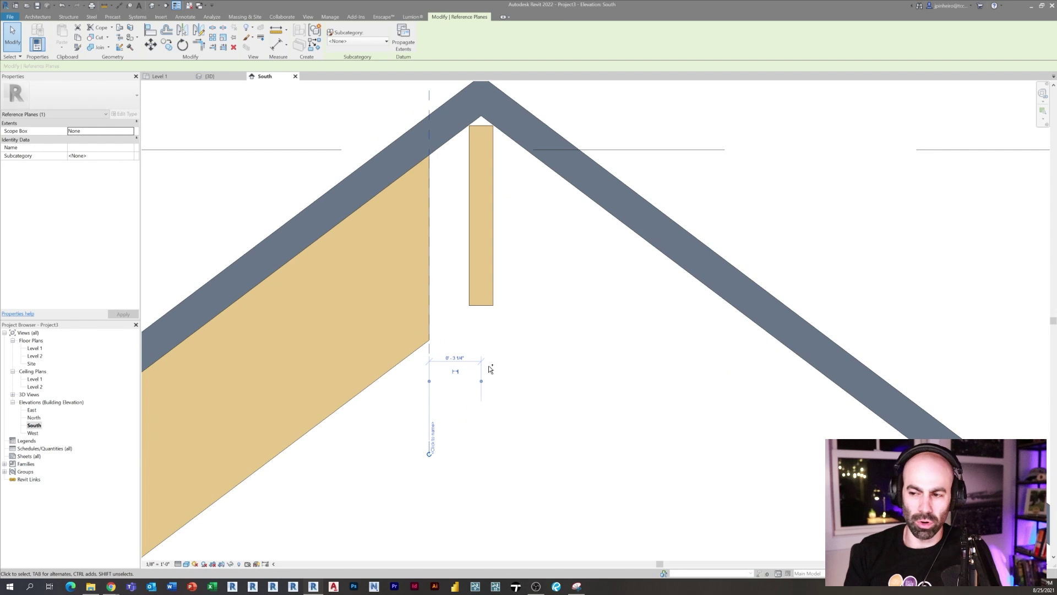
pyautogui.hotkey('ctrl', 'z')
# Delete the reference plane that cuts the rafters at the ridge beam's left face
pyautogui.scroll(-1, 551, 358)
pyautogui.moveTo(552, 359); pyautogui.dragTo(532, 352, button='middle')
pyautogui.scroll(-1, 526, 349)
pyautogui.click(488, 371)
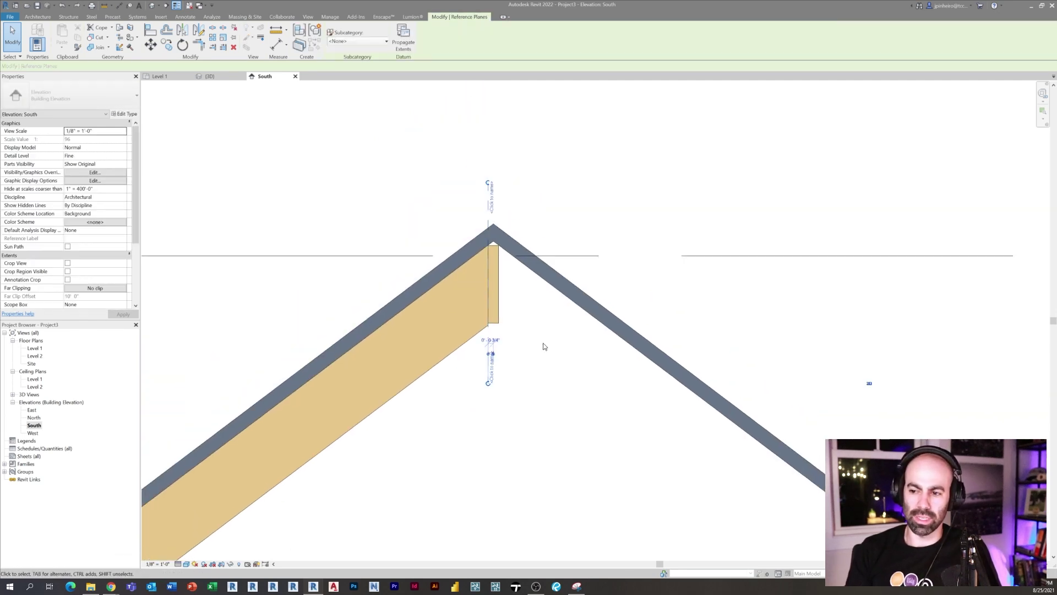
pyautogui.press('Delete')
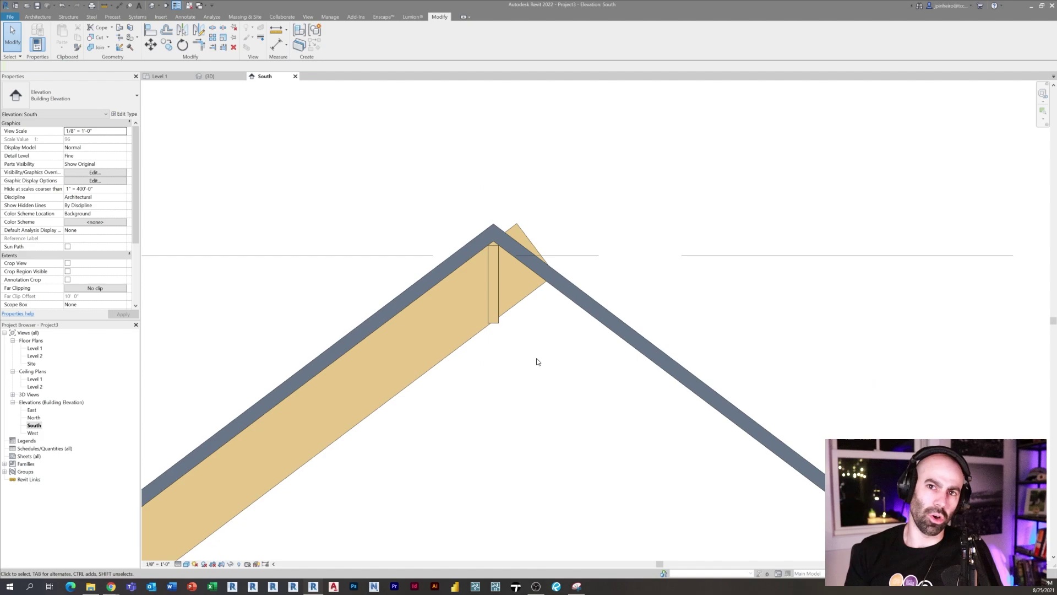